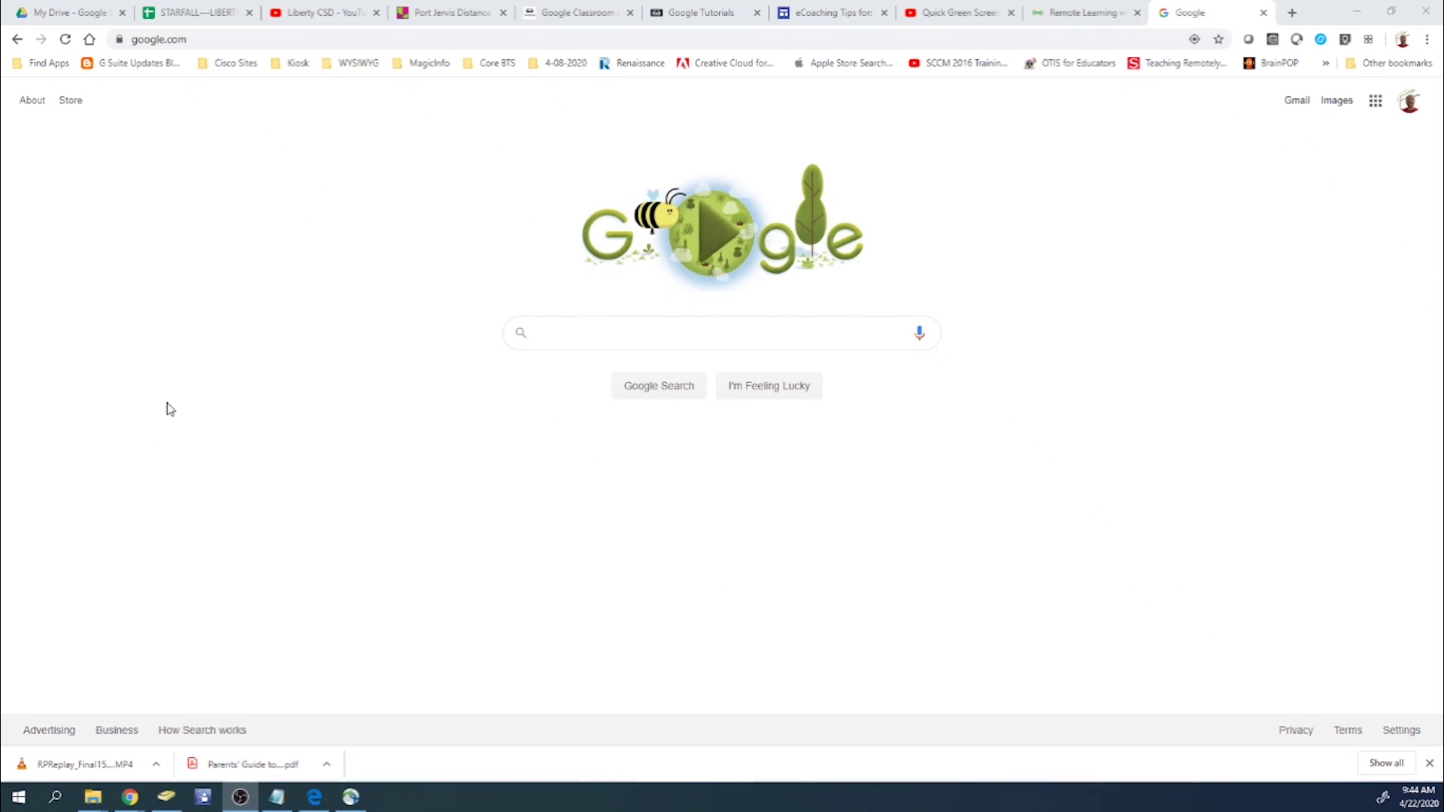
# - Replace the Google home page by entering whiteboard.fi in Chrome's address bar
pyautogui.click(314, 38)
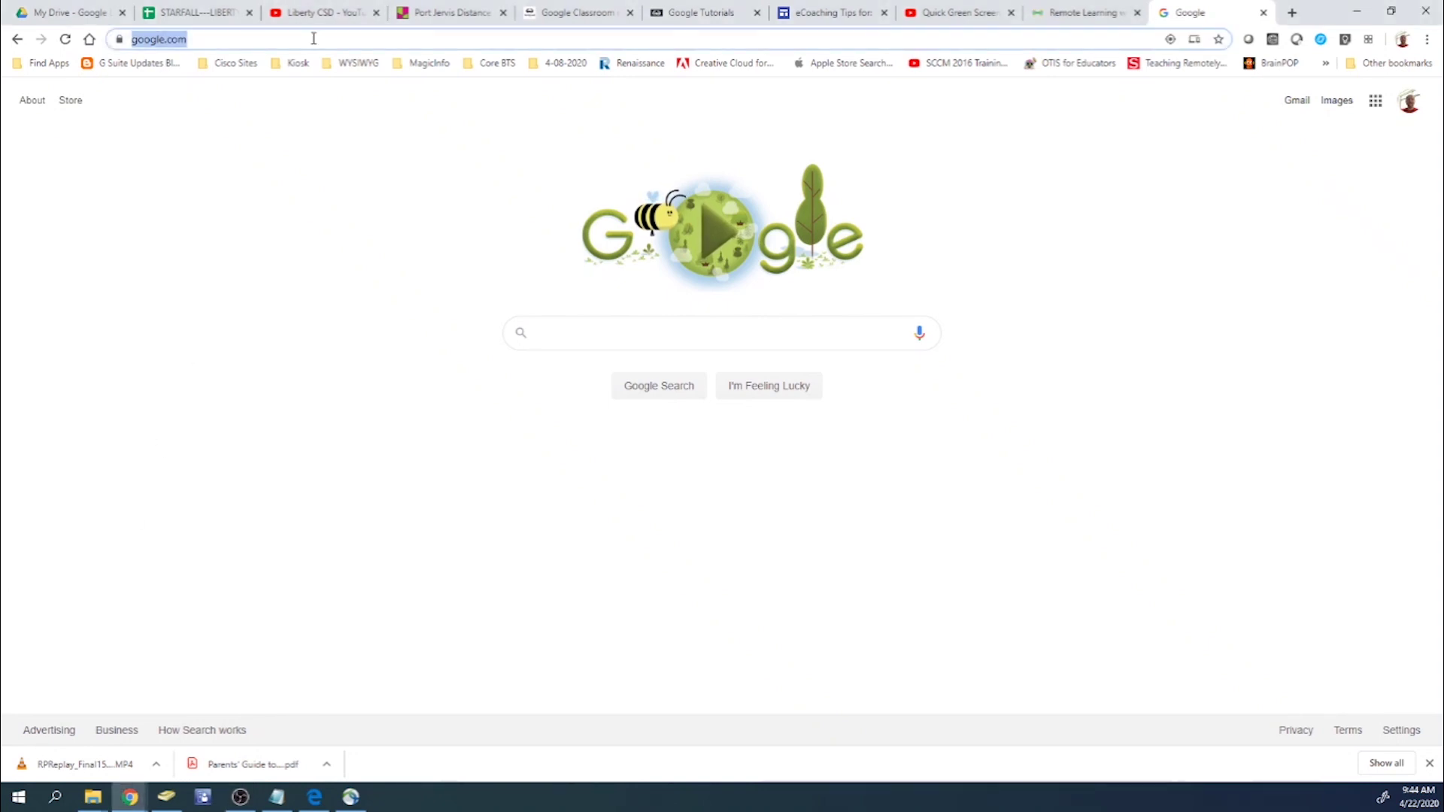
pyautogui.write('white')
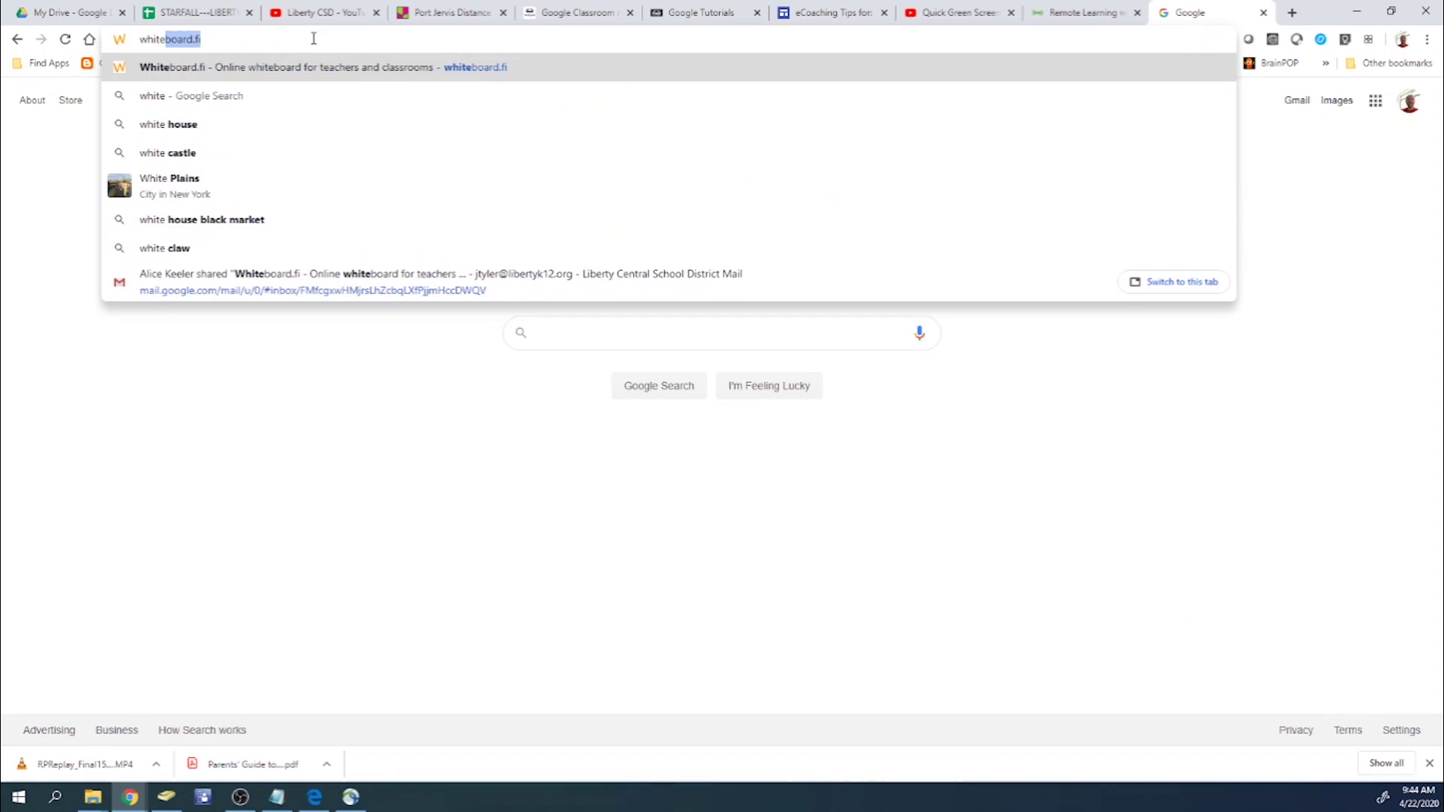
pyautogui.press('Return')
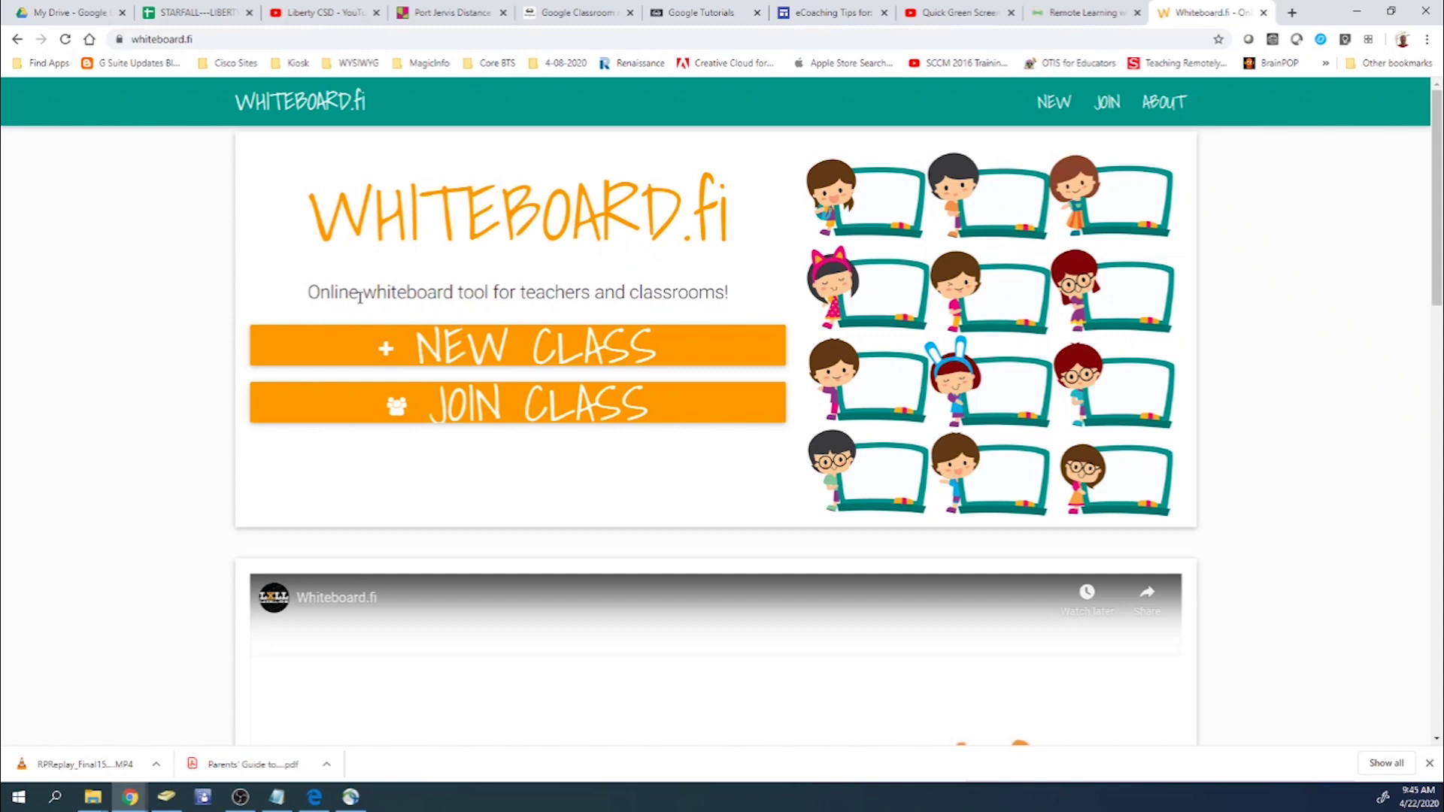
# - Create a new class under the saved teacher name, producing room code u8m
pyautogui.click(519, 353)
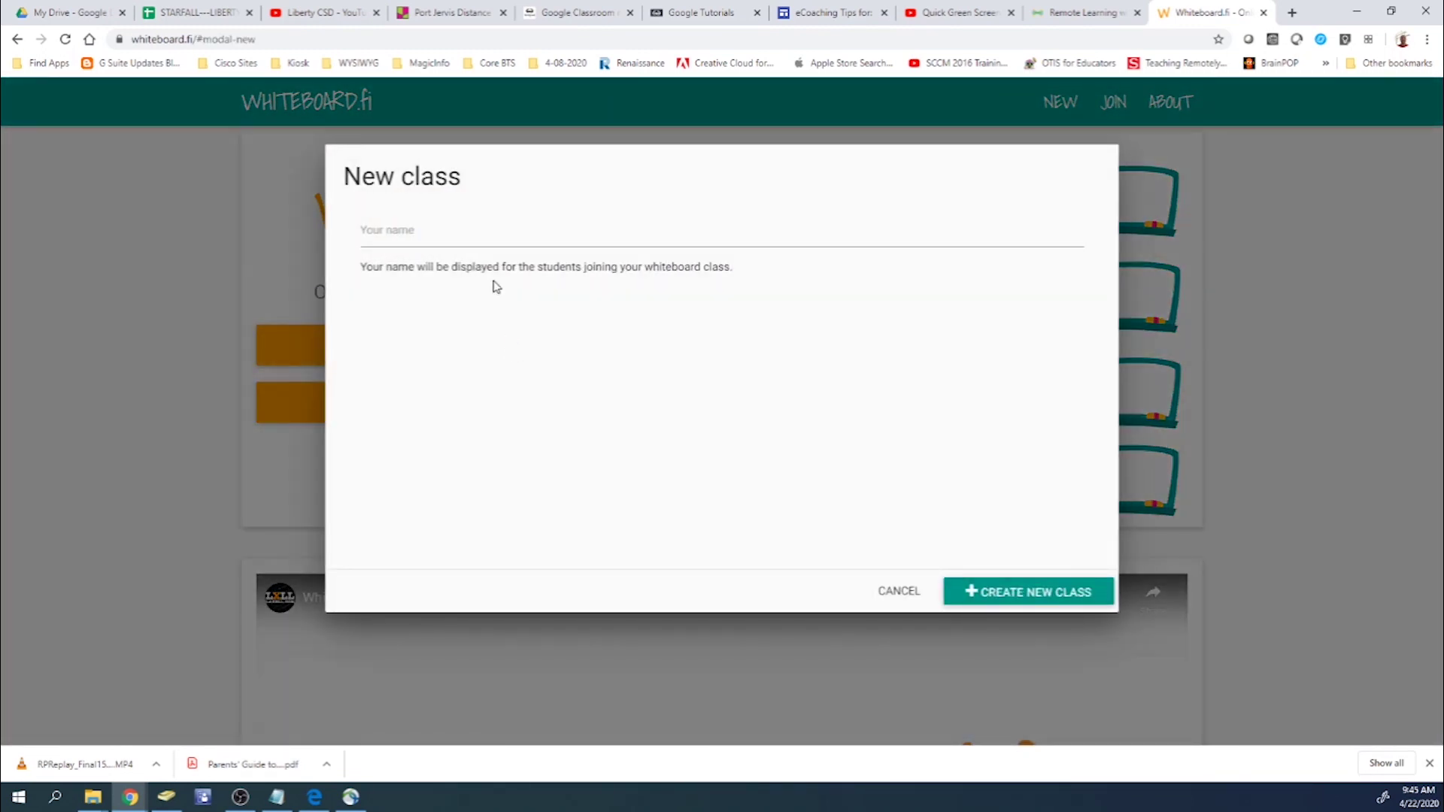
pyautogui.click(433, 231)
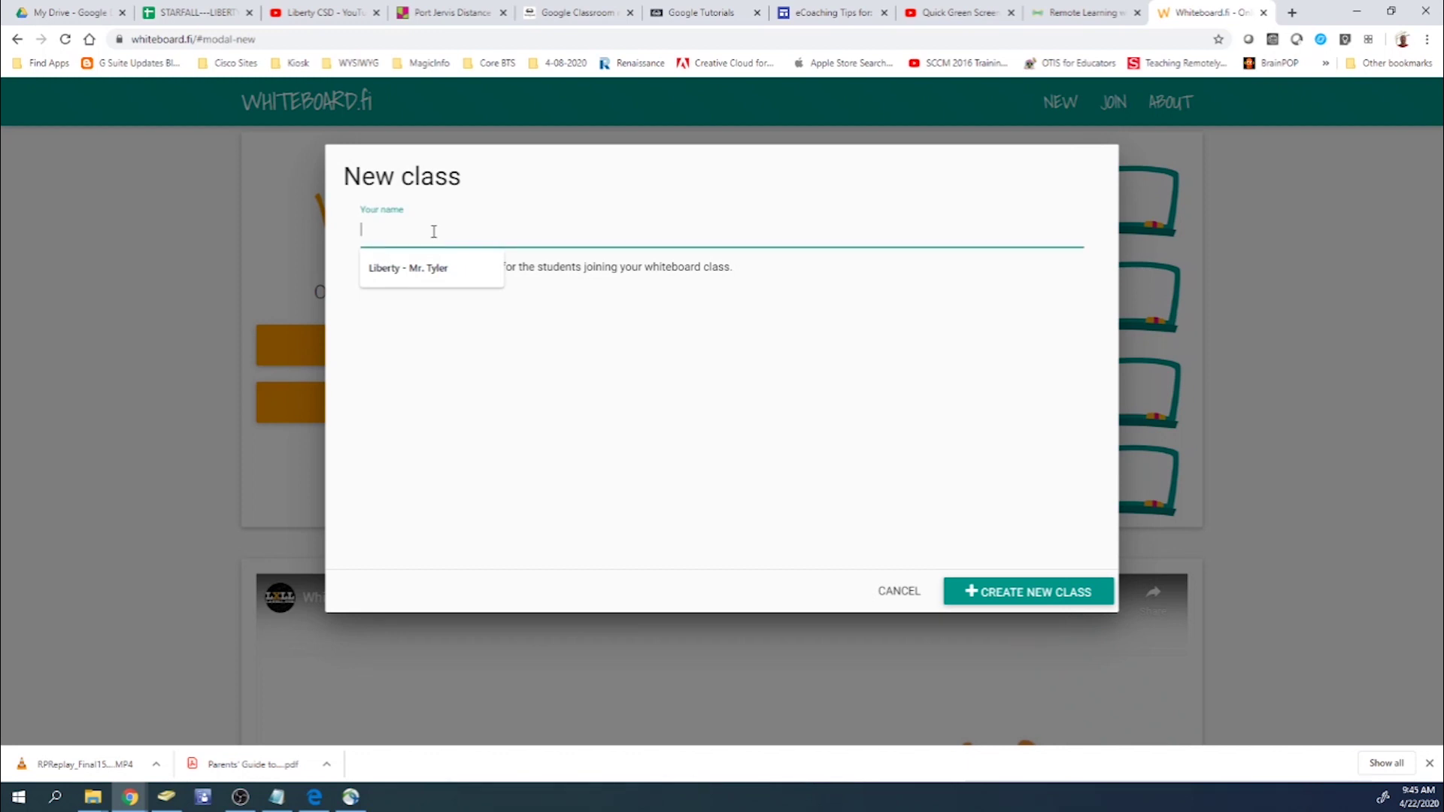
pyautogui.click(433, 269)
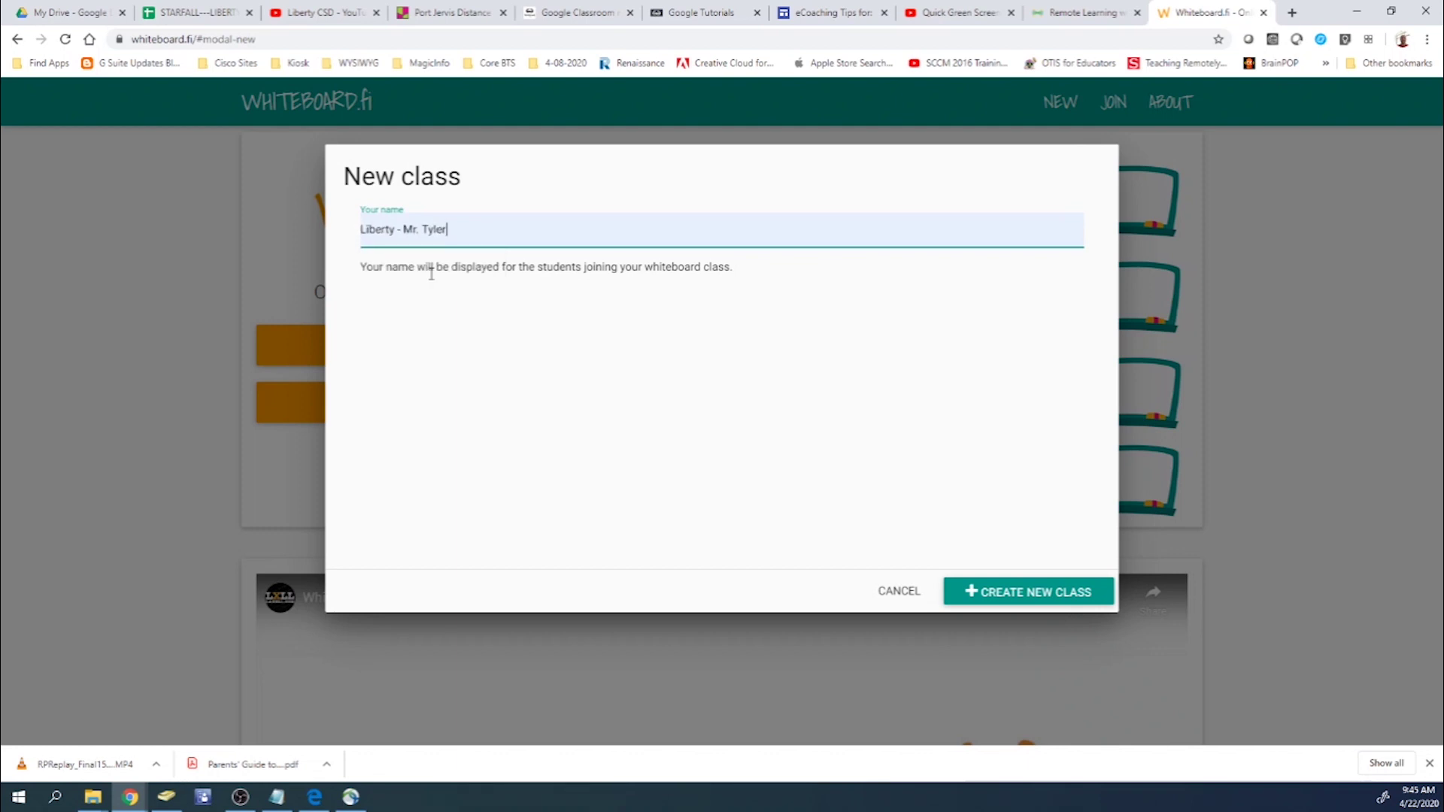
pyautogui.click(1036, 602)
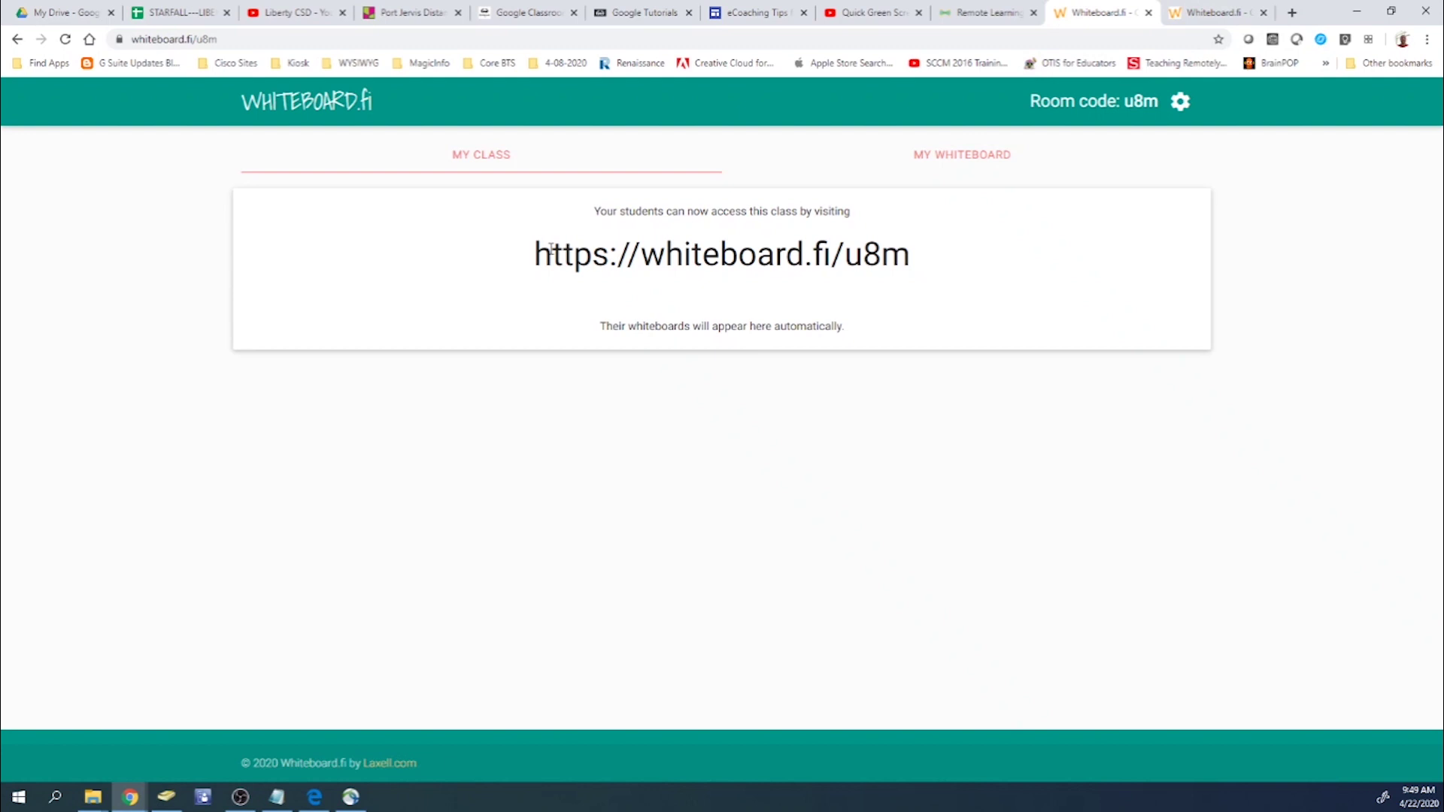
# - Select the class link, then join class u8m from the second Whiteboard.fi tab
pyautogui.moveTo(543, 255); pyautogui.dragTo(796, 280)
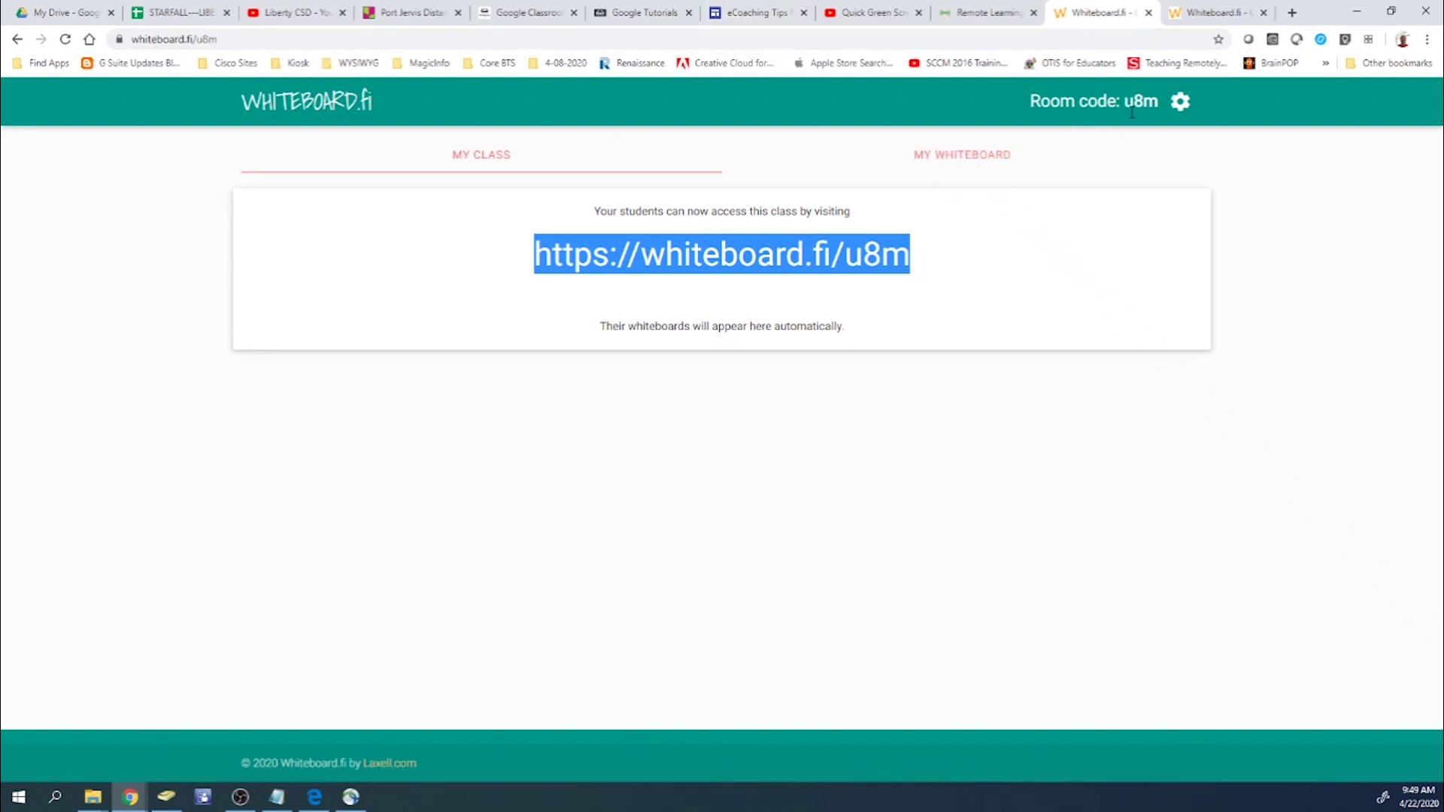
pyautogui.click(1234, 7)
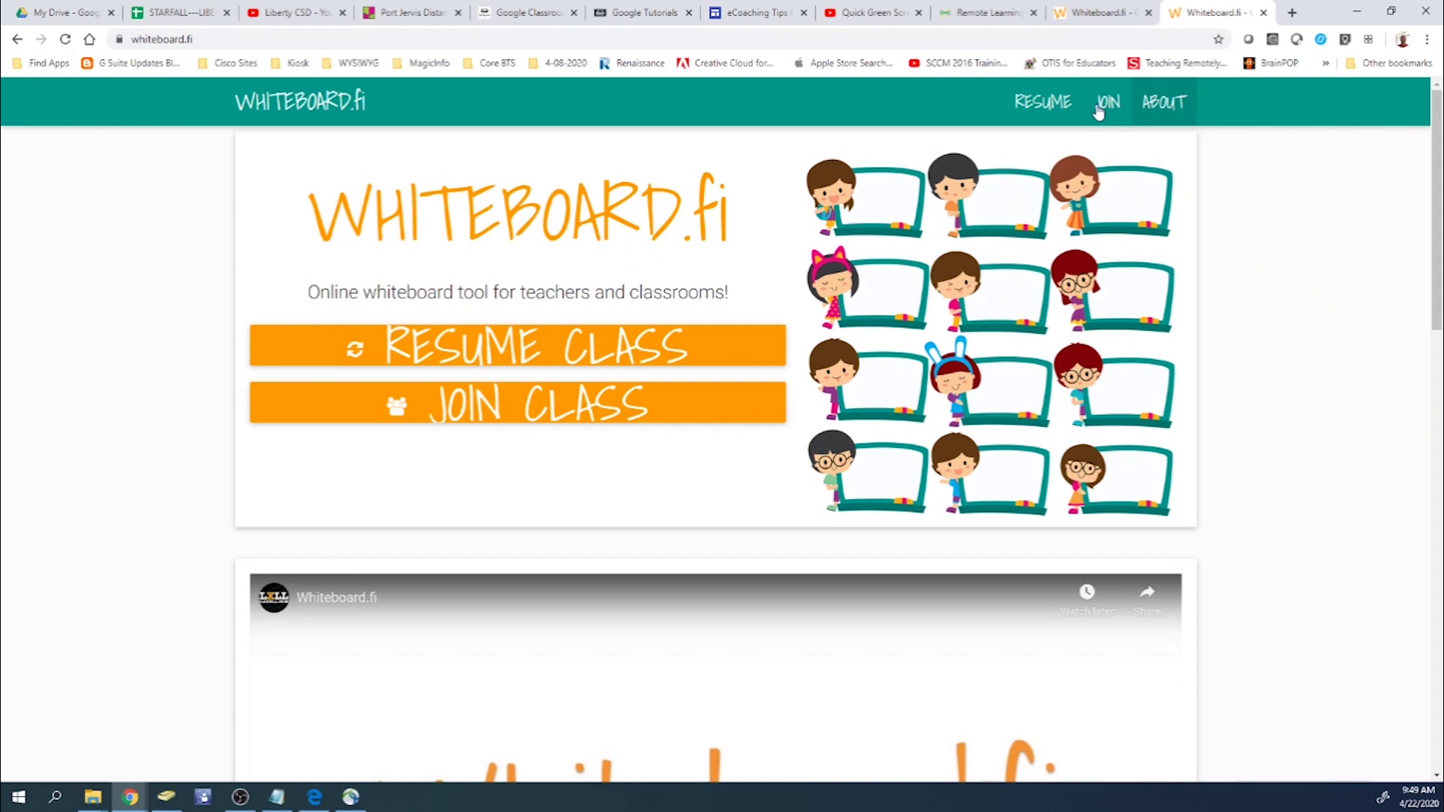
pyautogui.click(652, 418)
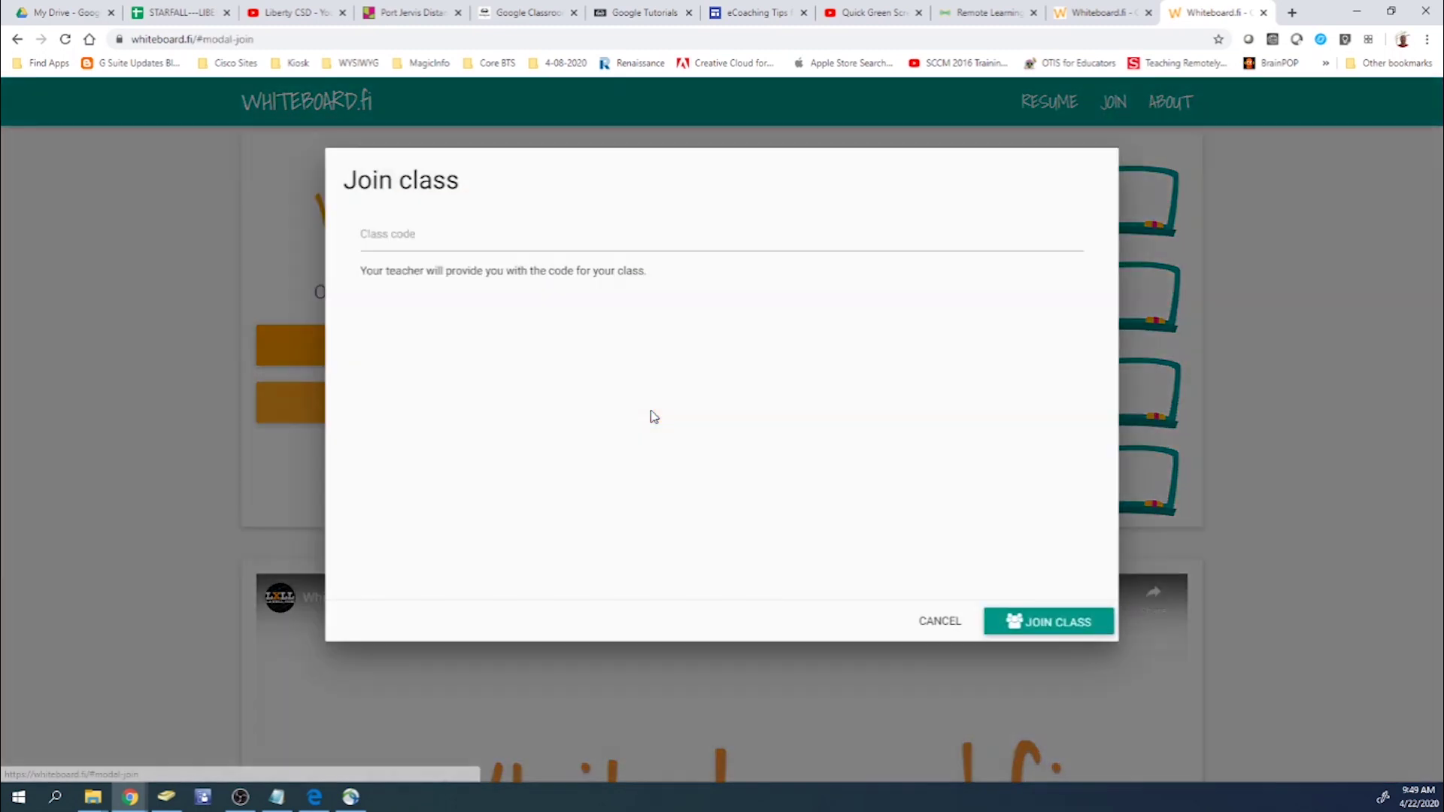
pyautogui.click(445, 237)
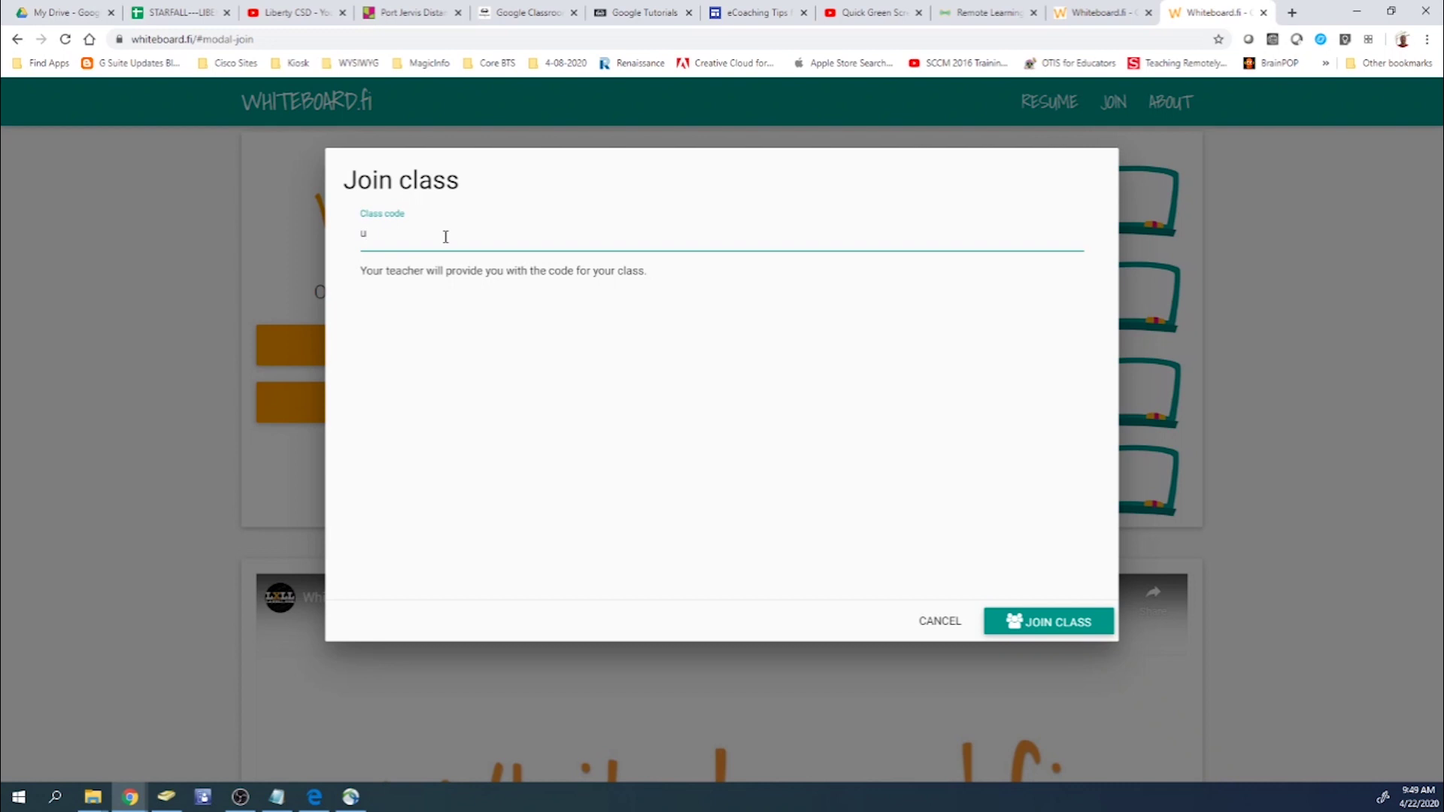
pyautogui.click(1052, 632)
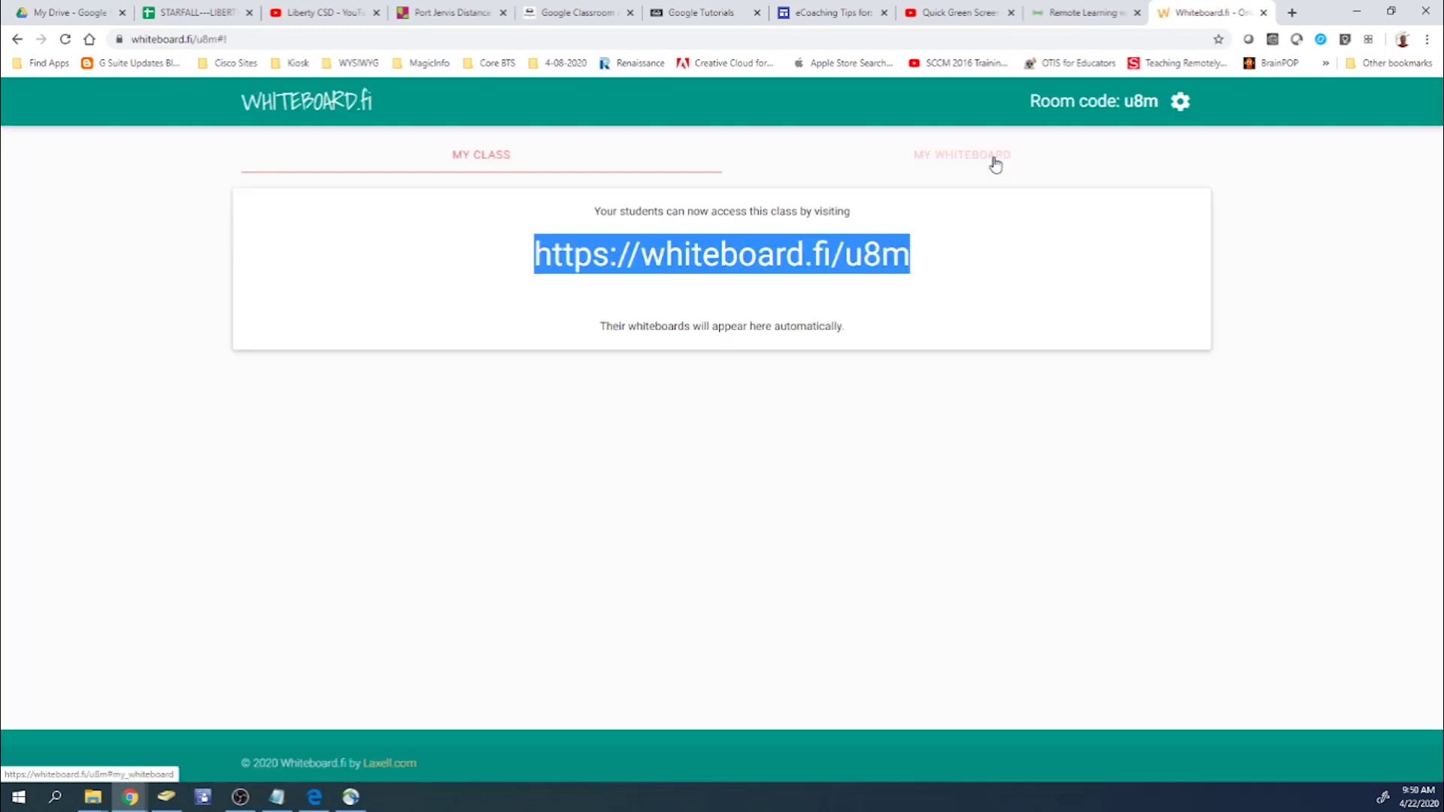
# - On My Whiteboard, pencil a handwritten 'Hi!' and erase the exclamation mark's top tip
pyautogui.click(995, 158)
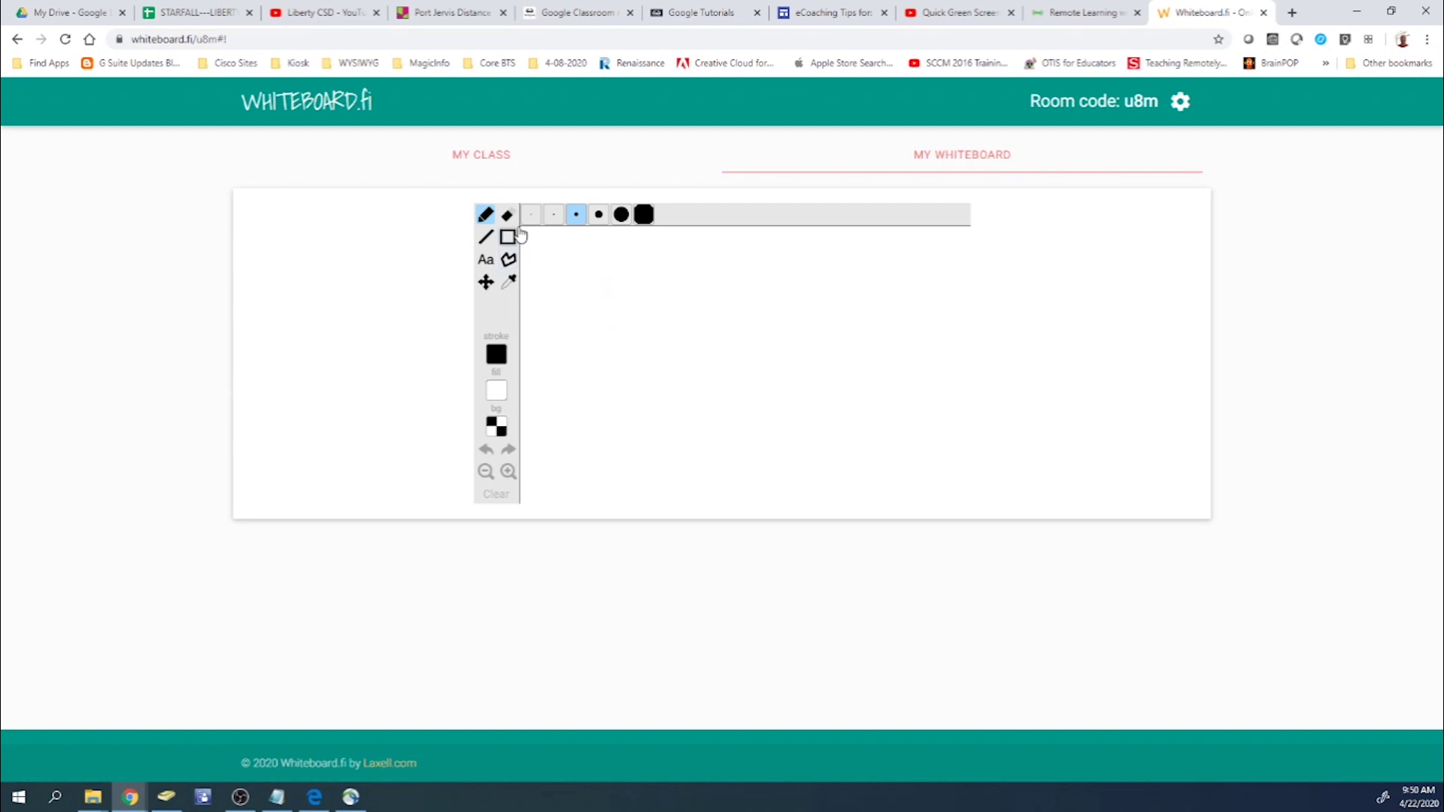
pyautogui.click(590, 280)
pyautogui.moveTo(590, 278)
pyautogui.mouseDown()
pyautogui.moveTo(586, 352)
pyautogui.moveTo(606, 355)
pyautogui.moveTo(608, 320)
pyautogui.moveTo(643, 343)
pyautogui.mouseUp()
pyautogui.click(648, 296)
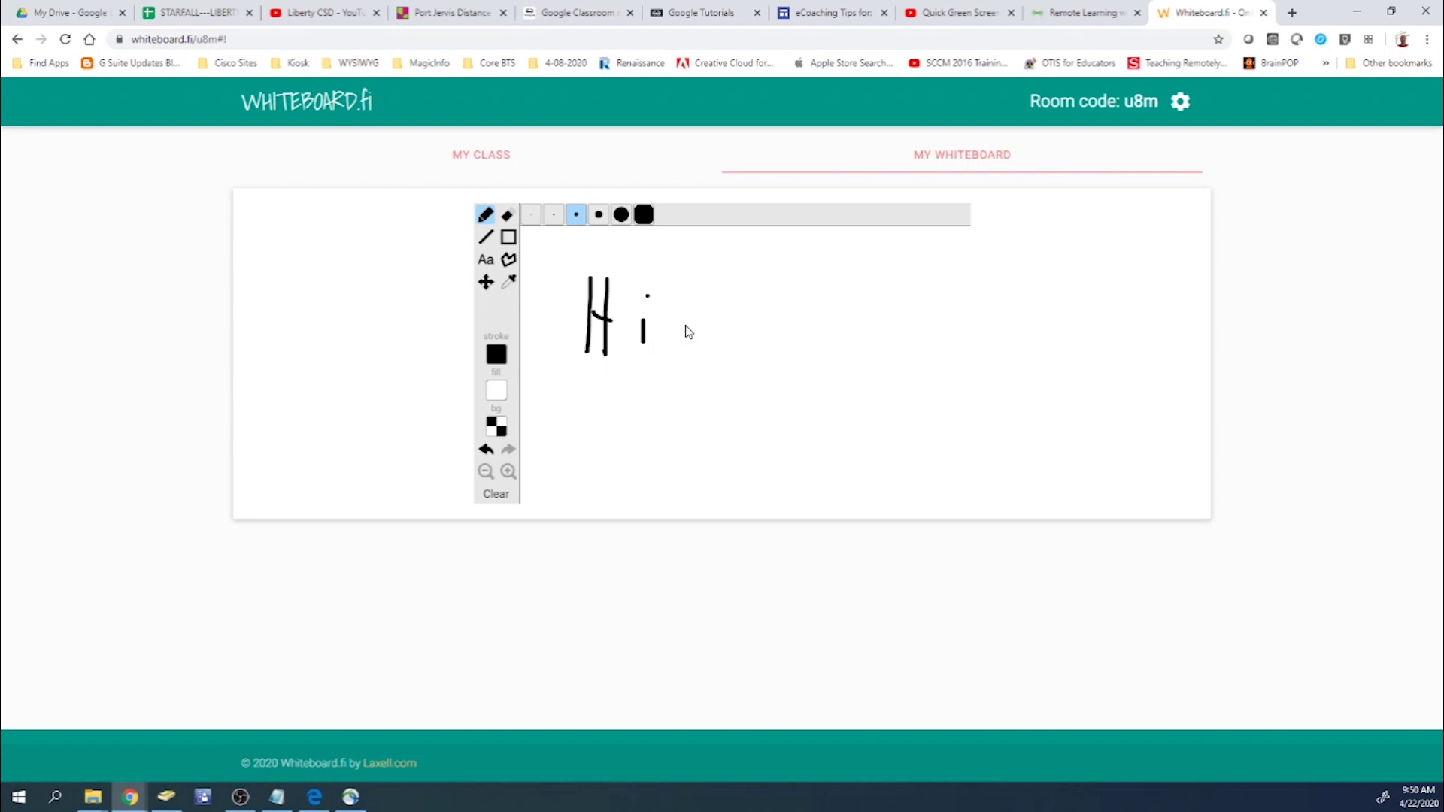
pyautogui.moveTo(693, 254); pyautogui.dragTo(689, 320)
pyautogui.click(686, 342)
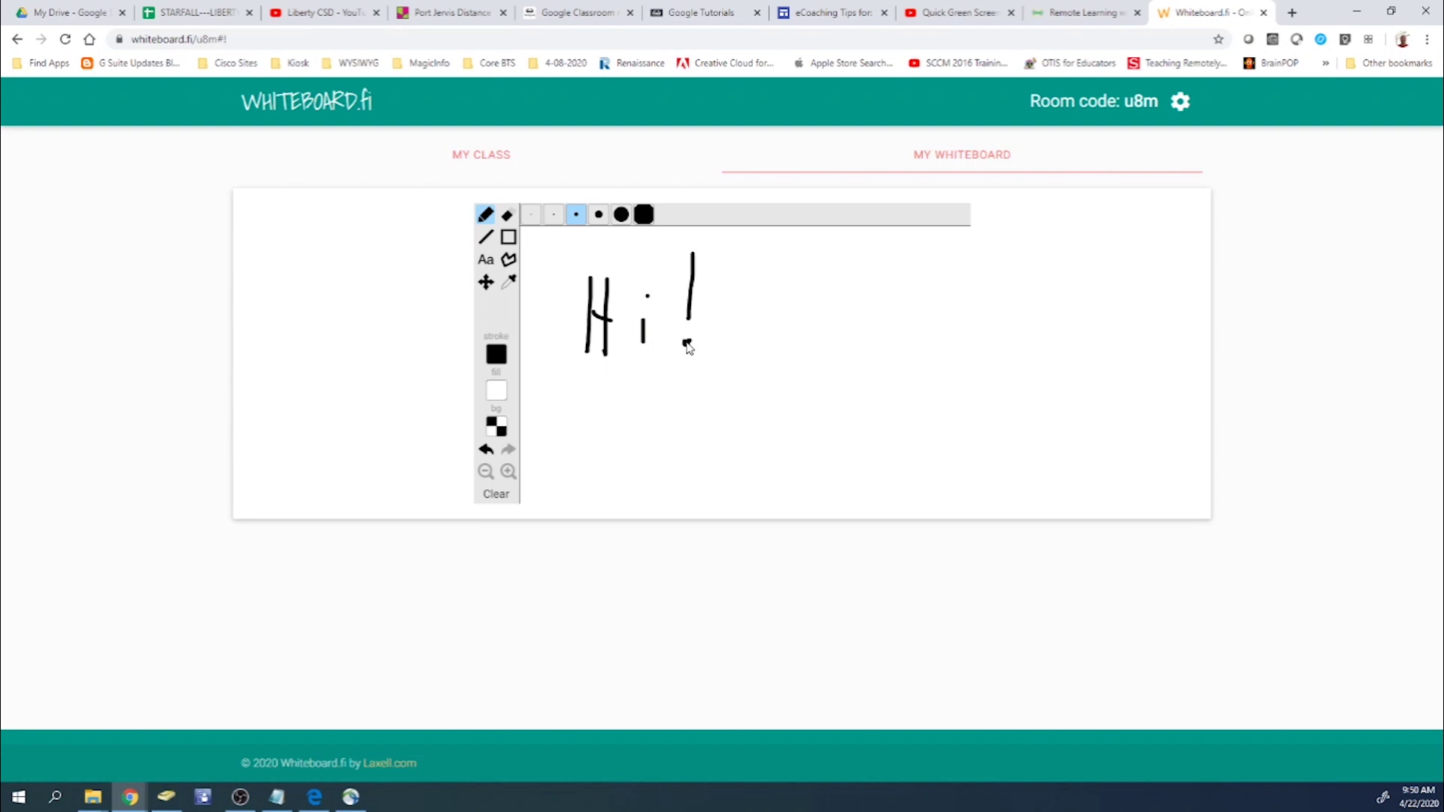
pyautogui.click(506, 217)
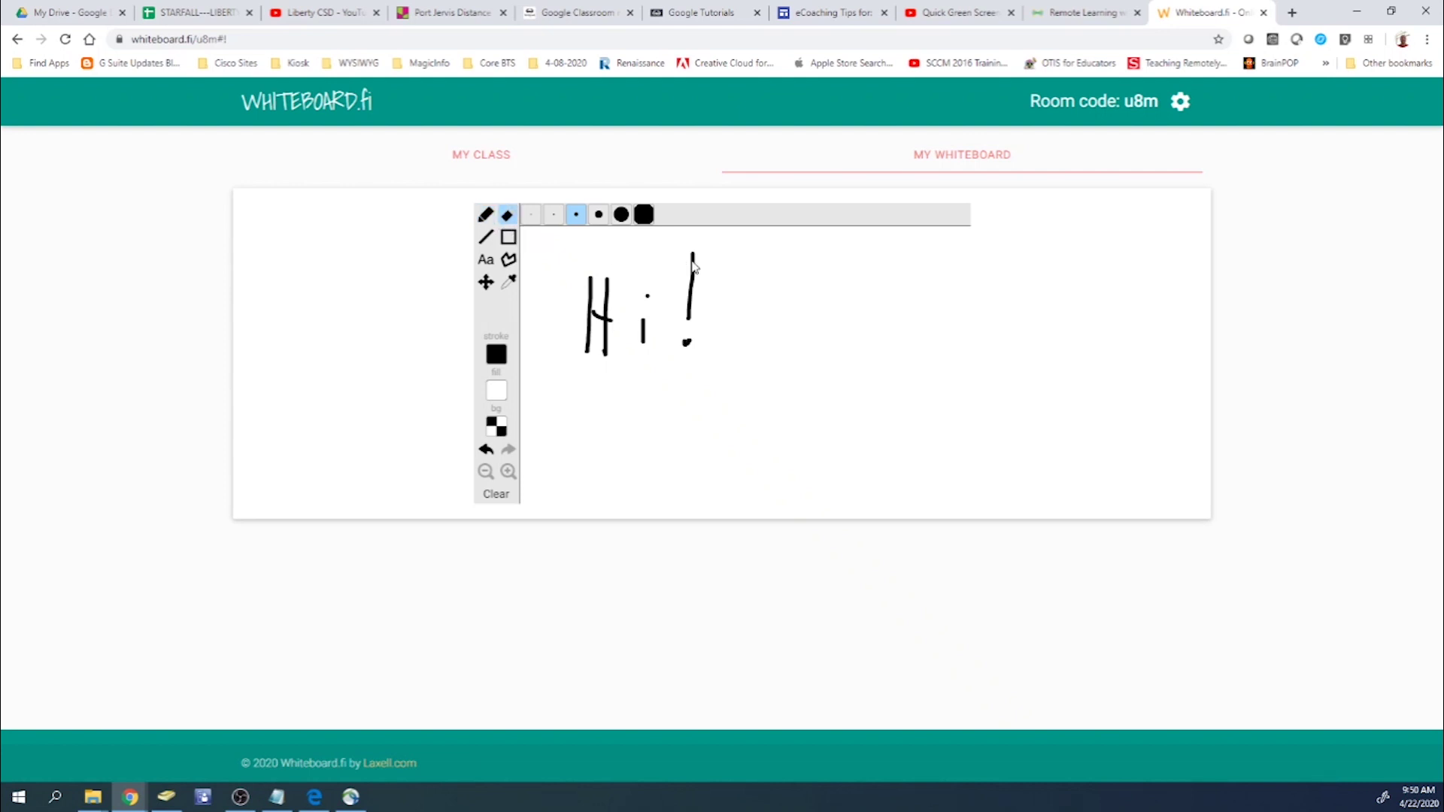
pyautogui.moveTo(692, 261); pyautogui.dragTo(687, 258)
# - Write a thin 'Hi' with the smallest pencil size beside the first Hi!
pyautogui.click(485, 218)
pyautogui.click(506, 216)
pyautogui.click(531, 217)
pyautogui.click(485, 216)
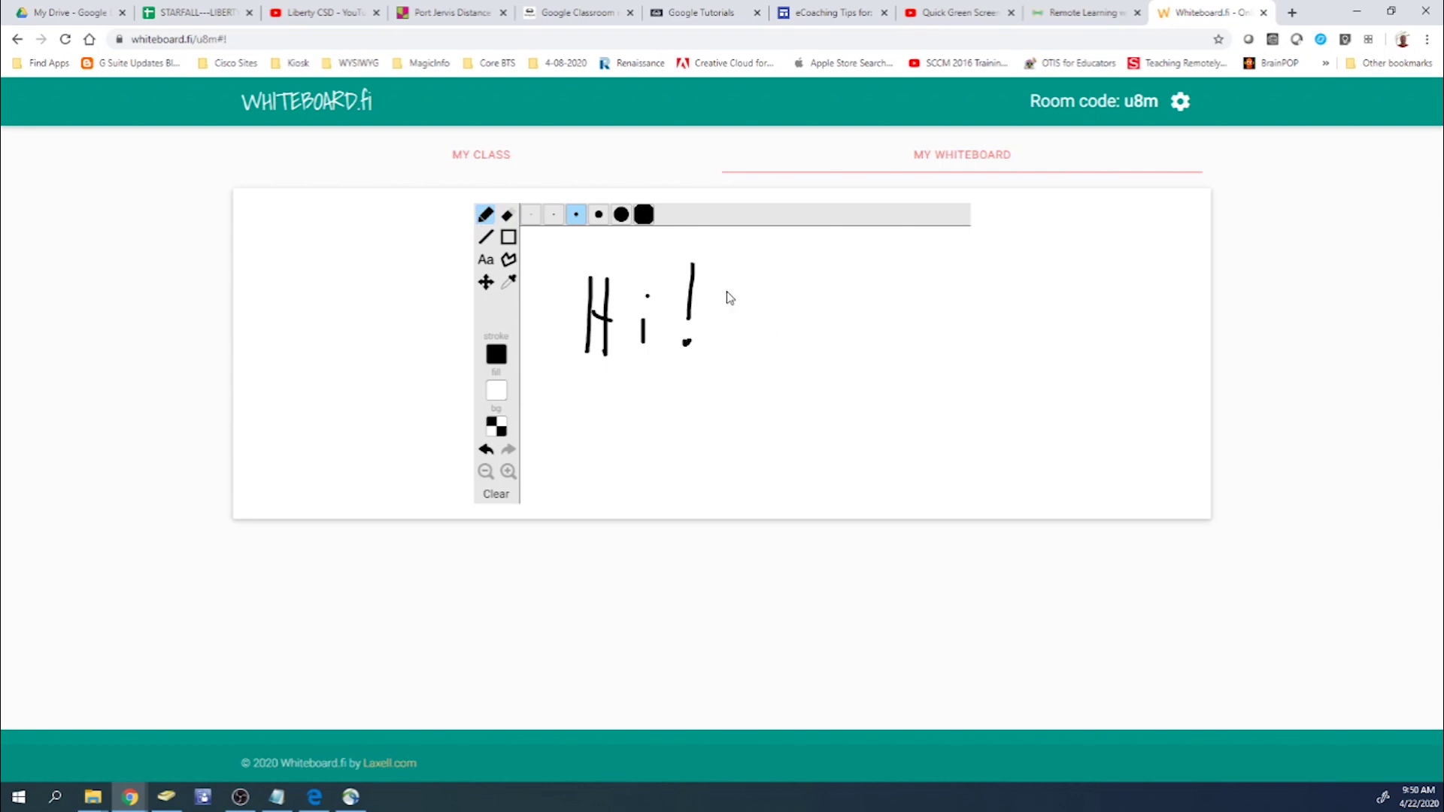
pyautogui.click(530, 215)
pyautogui.moveTo(745, 276)
pyautogui.mouseDown()
pyautogui.moveTo(758, 342)
pyautogui.moveTo(756, 309)
pyautogui.mouseUp()
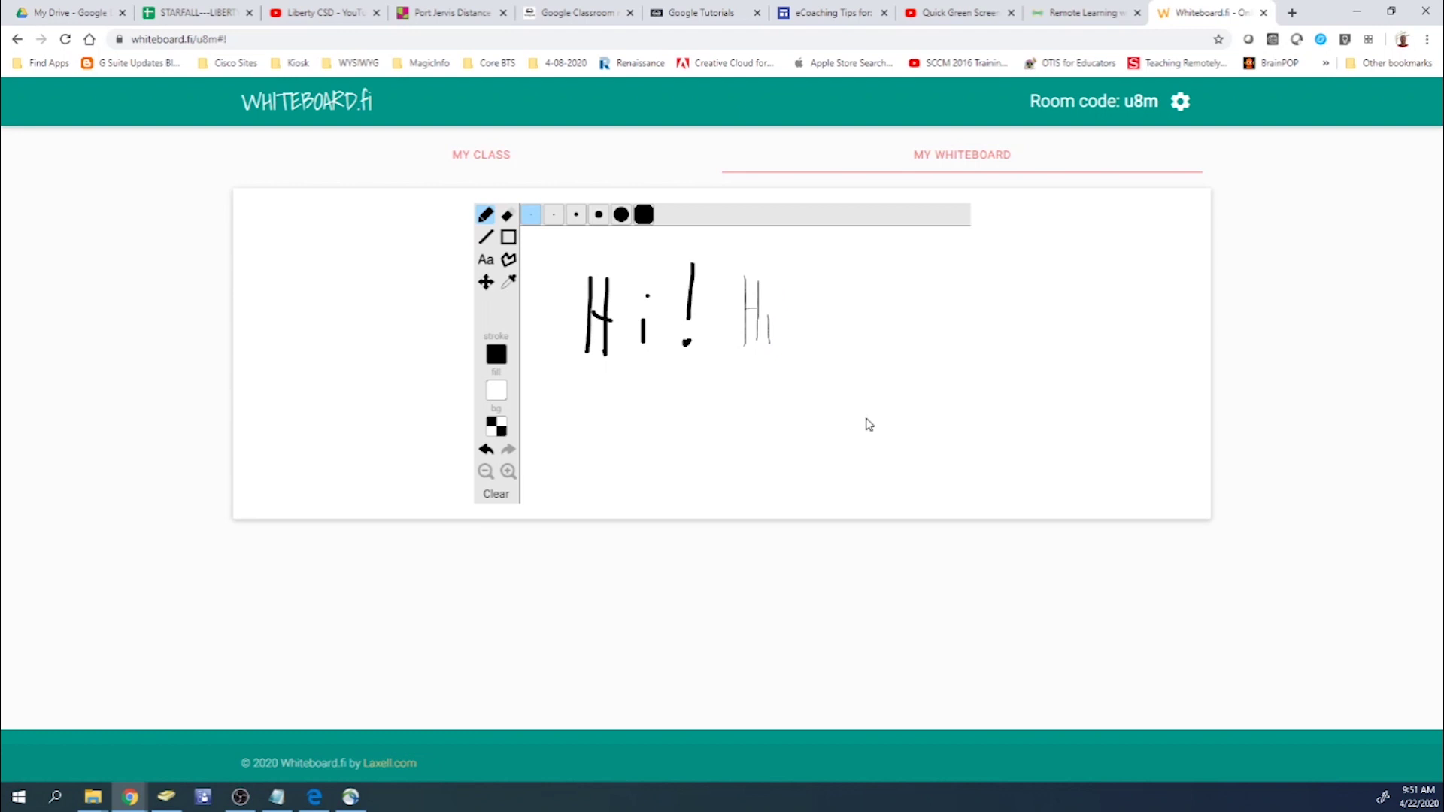
pyautogui.click(767, 295)
# - Write a large bold 'Hi!' with the thickest pencil size
pyautogui.click(645, 215)
pyautogui.moveTo(812, 261); pyautogui.dragTo(815, 373)
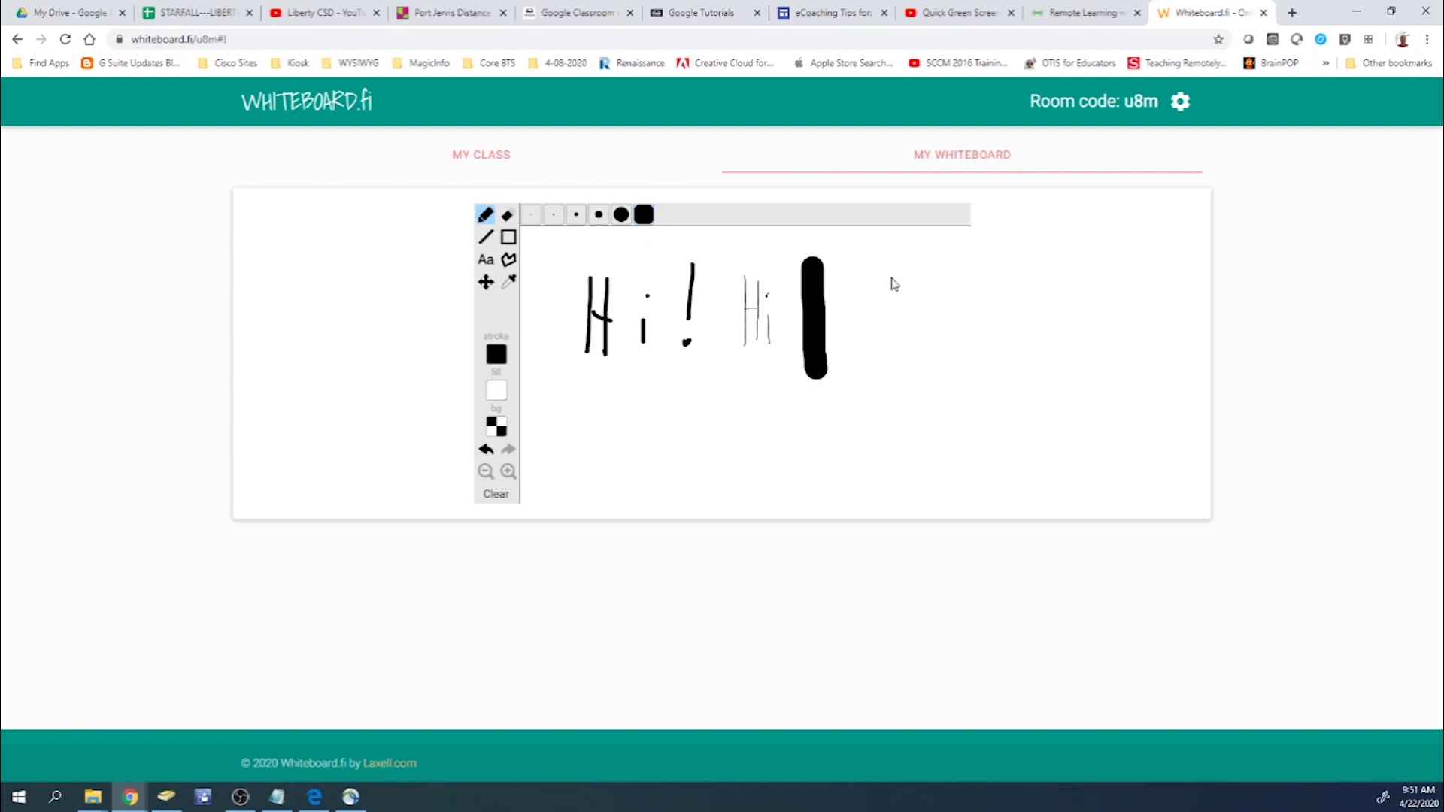
pyautogui.moveTo(891, 263); pyautogui.dragTo(897, 382)
pyautogui.moveTo(814, 323)
pyautogui.mouseDown()
pyautogui.moveTo(894, 324)
pyautogui.moveTo(937, 370)
pyautogui.mouseUp()
pyautogui.click(938, 273)
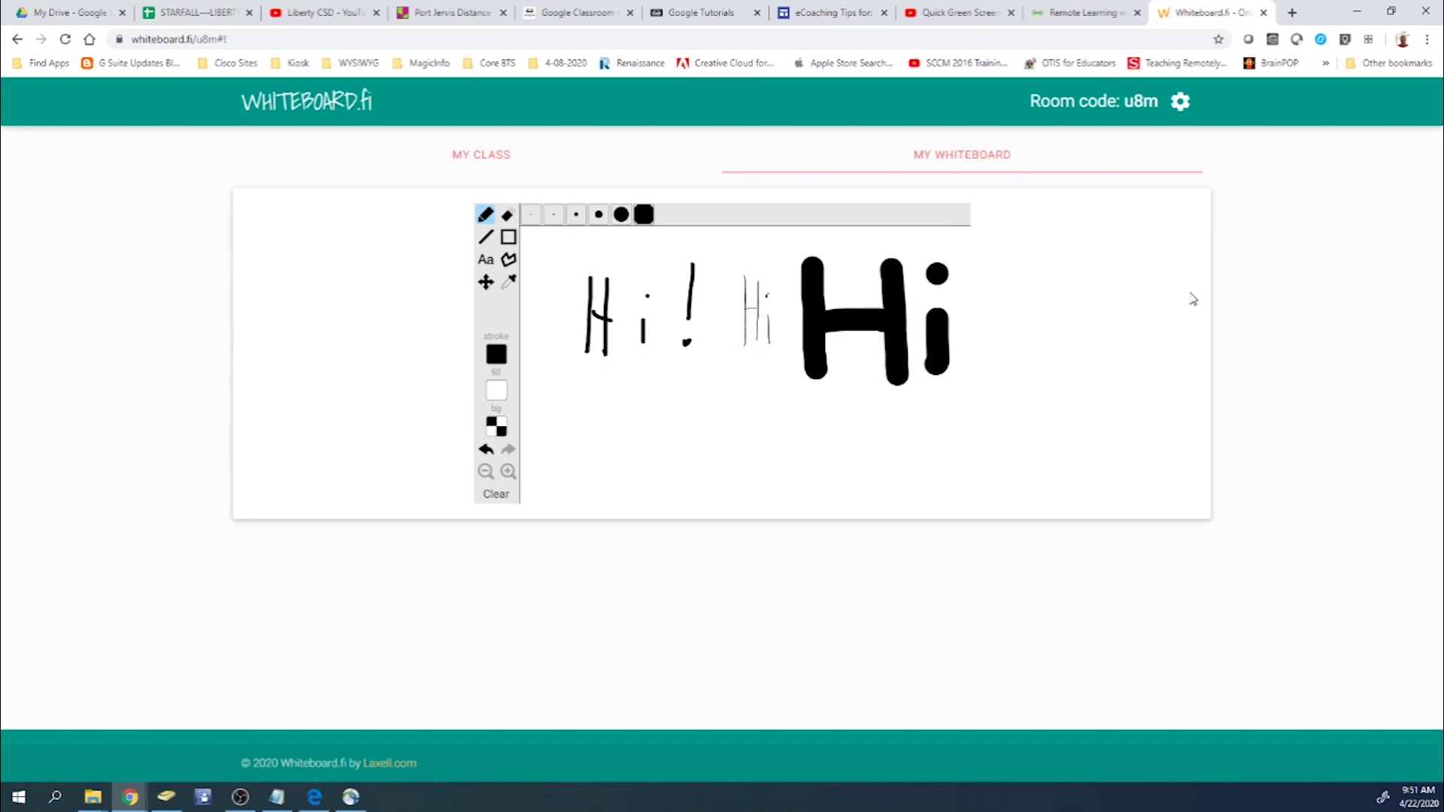
pyautogui.moveTo(963, 273); pyautogui.dragTo(962, 372)
pyautogui.click(962, 390)
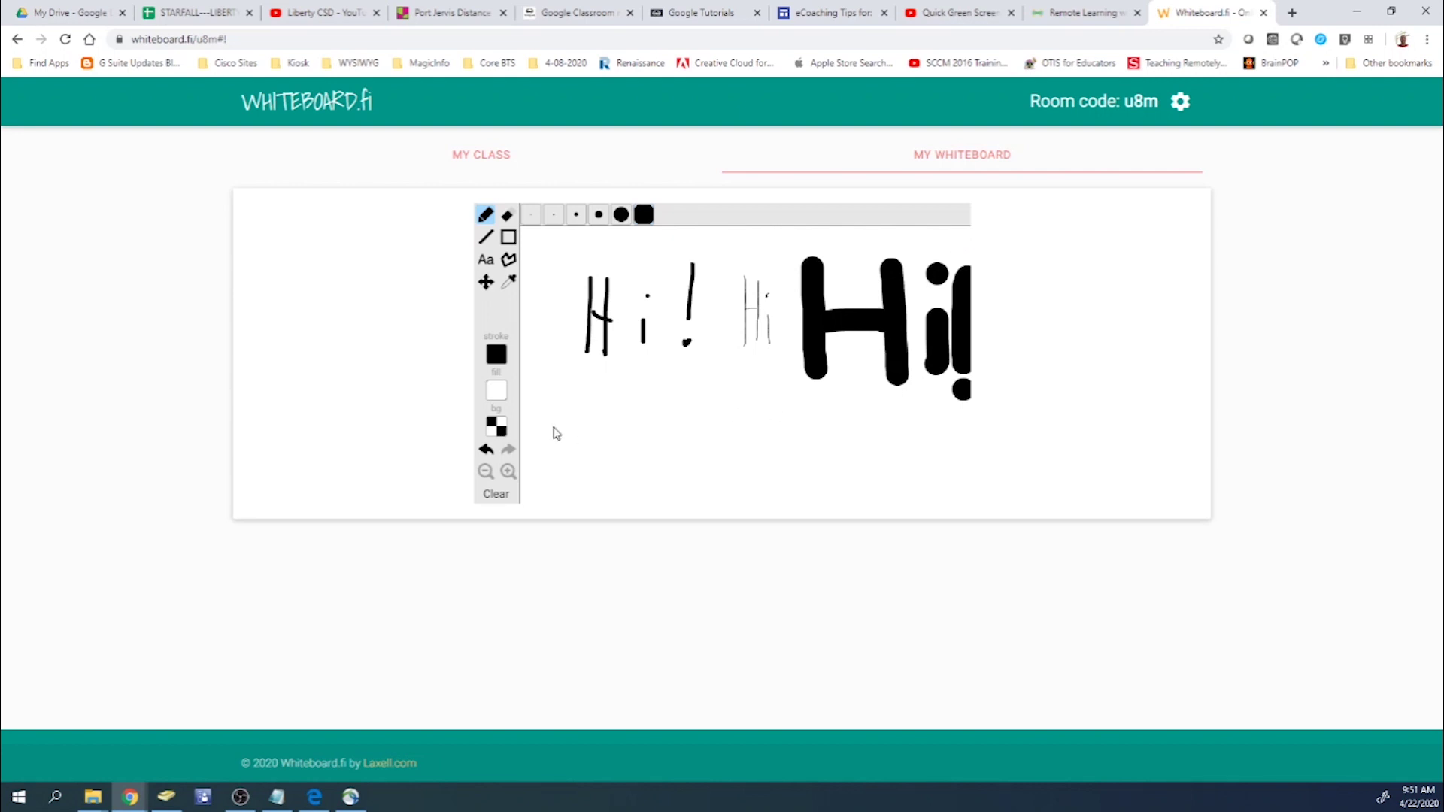
# - Erase the first H with a large eraser, then part of the big H with the smallest
pyautogui.click(507, 216)
pyautogui.click(622, 216)
pyautogui.moveTo(611, 286)
pyautogui.mouseDown()
pyautogui.moveTo(584, 314)
pyautogui.moveTo(601, 350)
pyautogui.moveTo(843, 331)
pyautogui.moveTo(804, 318)
pyautogui.mouseUp()
pyautogui.click(532, 215)
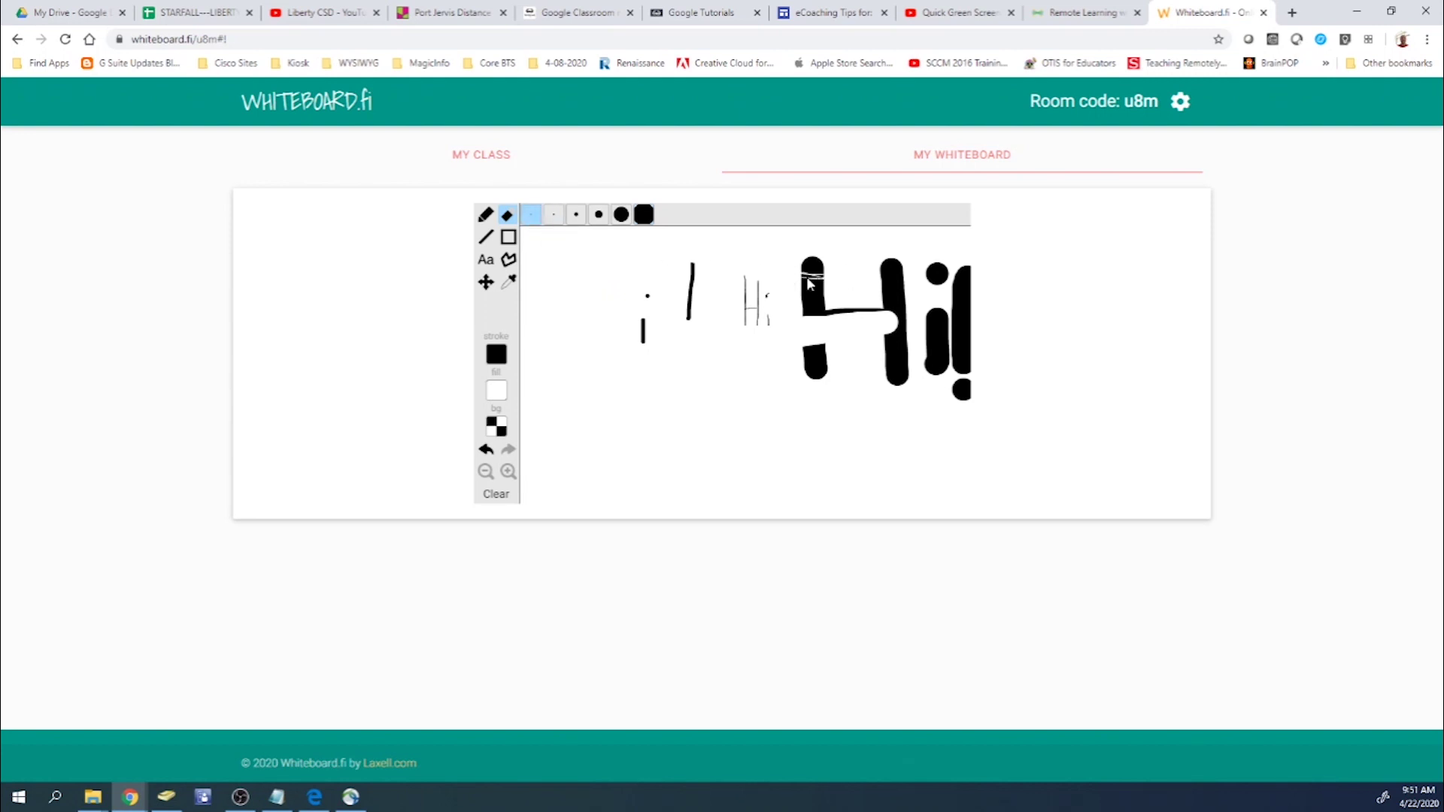
pyautogui.moveTo(809, 283); pyautogui.dragTo(855, 322)
pyautogui.click(485, 239)
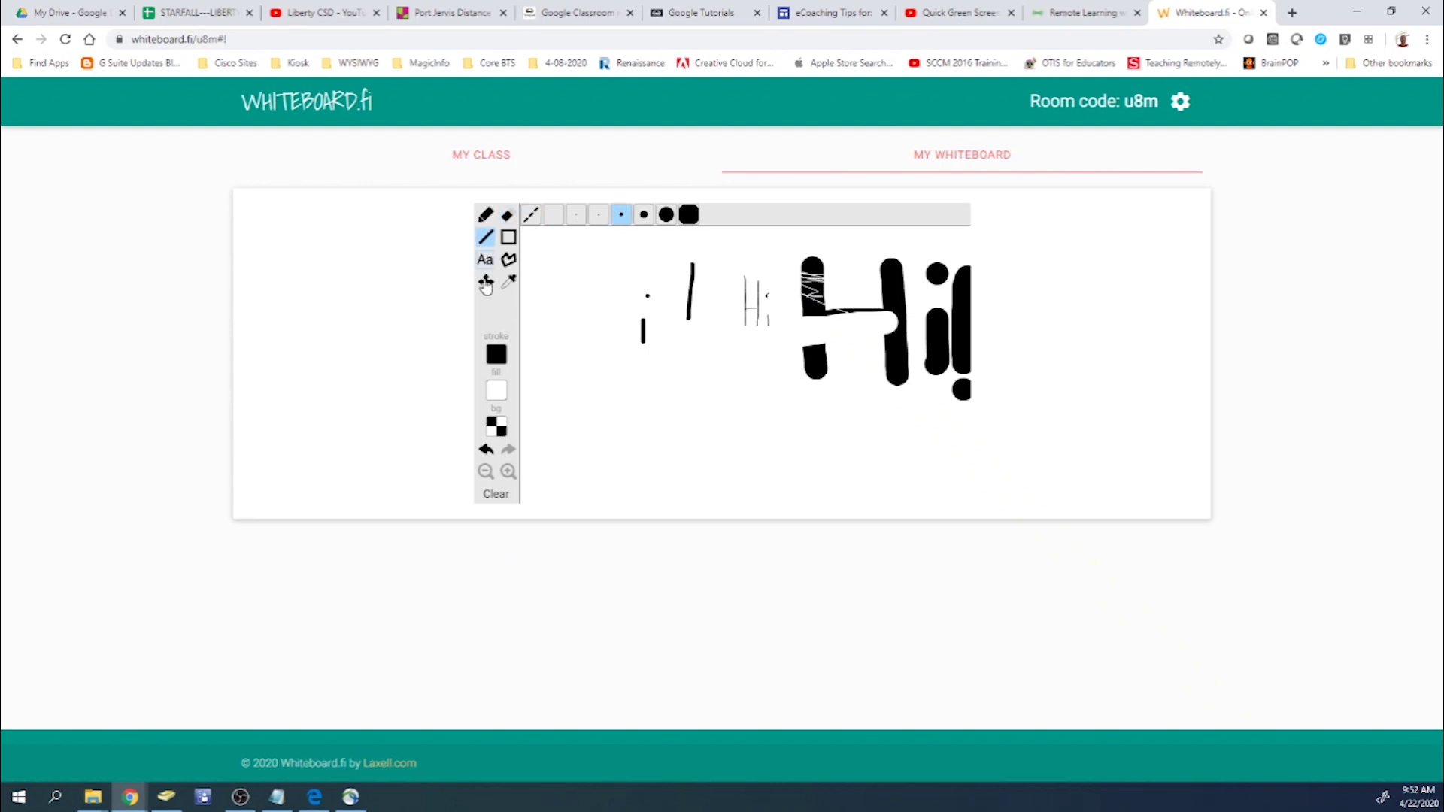
pyautogui.click(531, 215)
pyautogui.moveTo(548, 422); pyautogui.dragTo(754, 421)
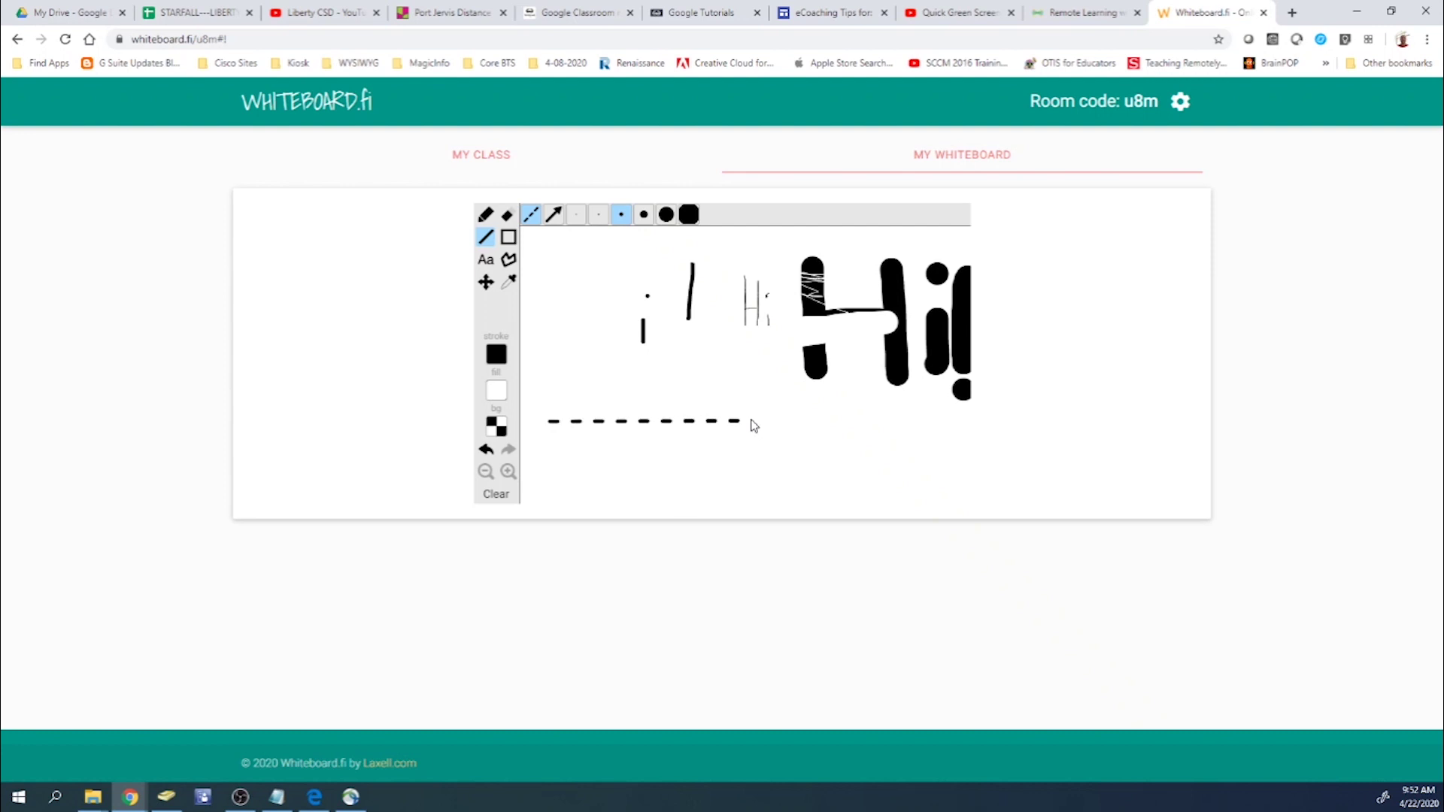
pyautogui.moveTo(565, 455); pyautogui.dragTo(766, 456)
pyautogui.click(509, 237)
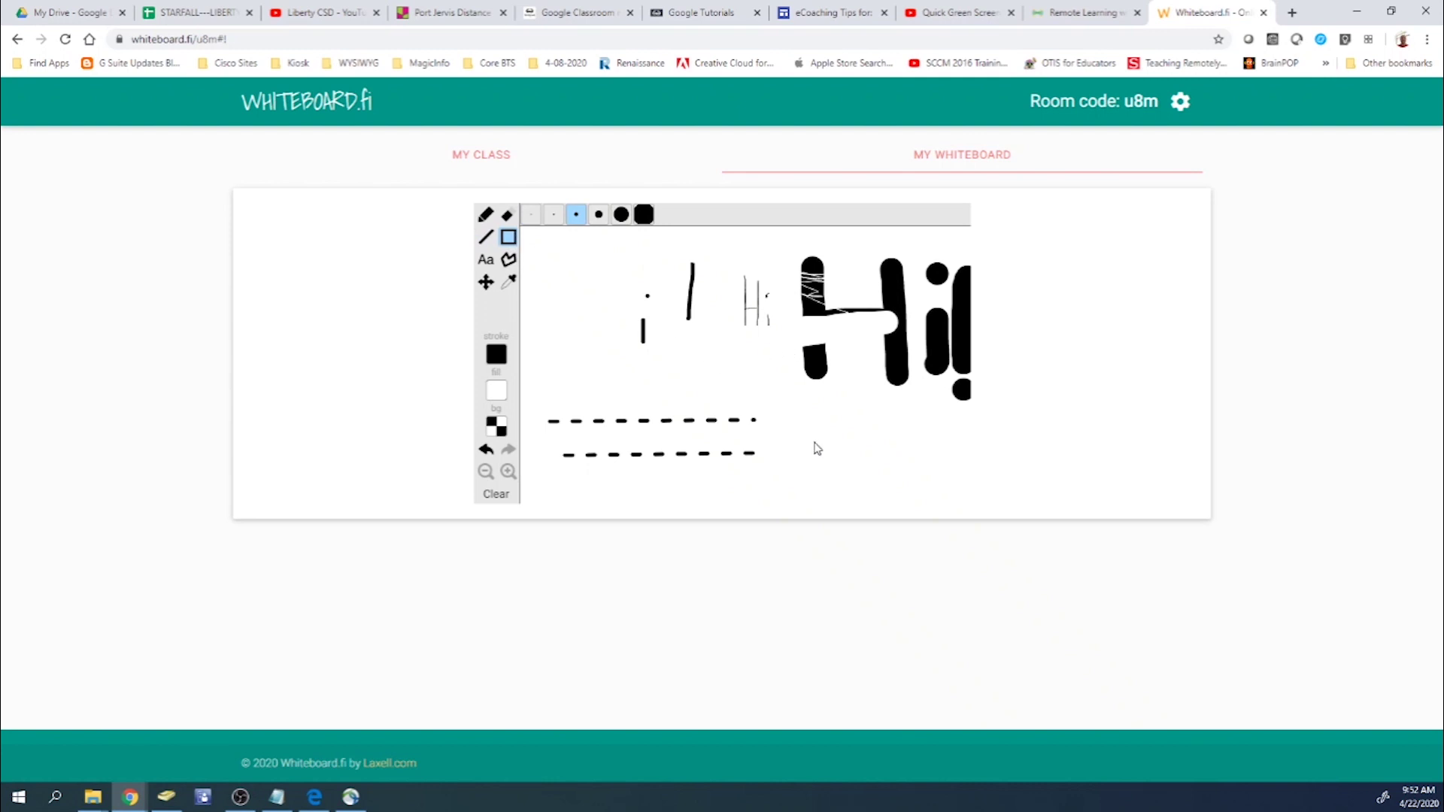
pyautogui.moveTo(801, 416)
pyautogui.mouseDown()
pyautogui.moveTo(806, 454)
pyautogui.moveTo(949, 488)
pyautogui.mouseUp()
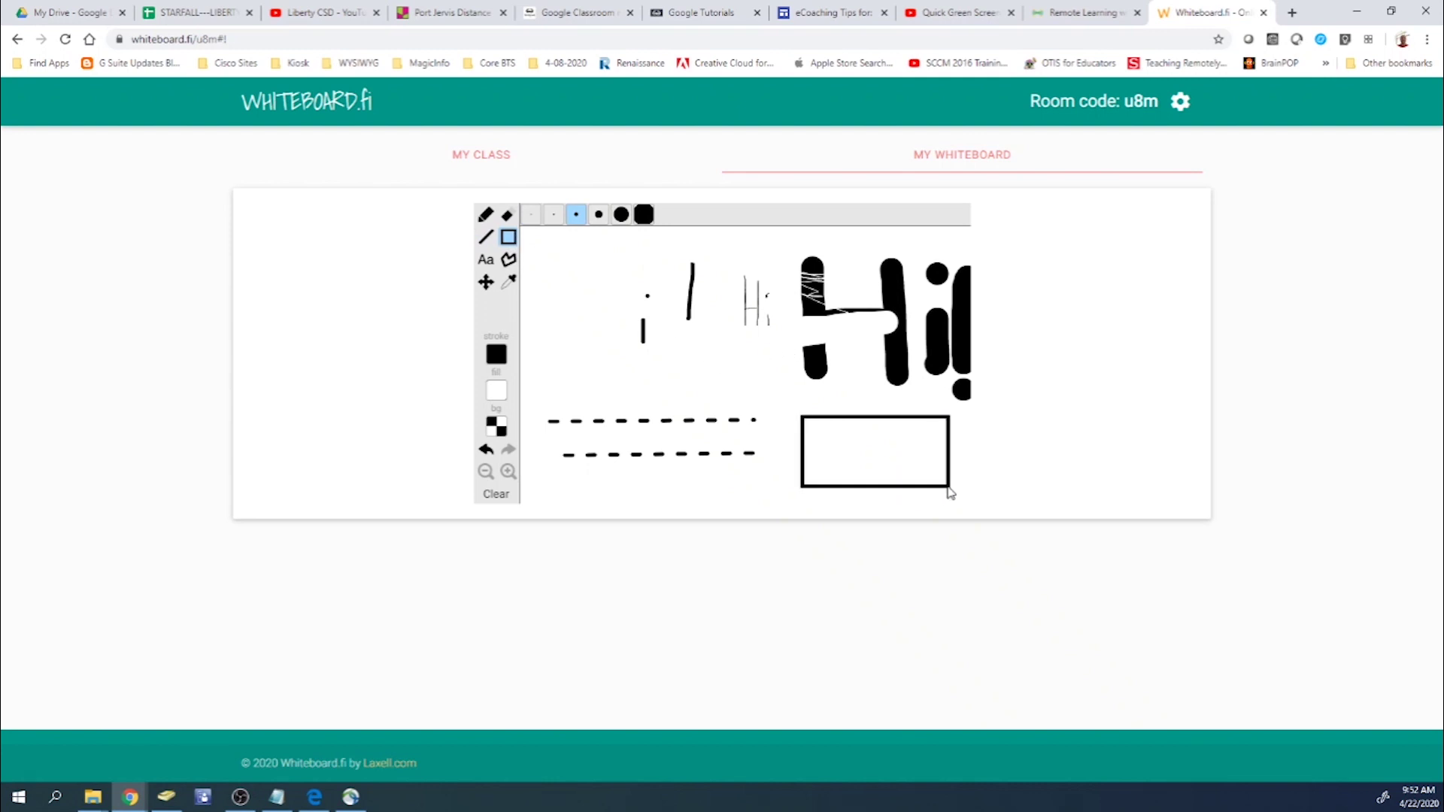
pyautogui.click(486, 260)
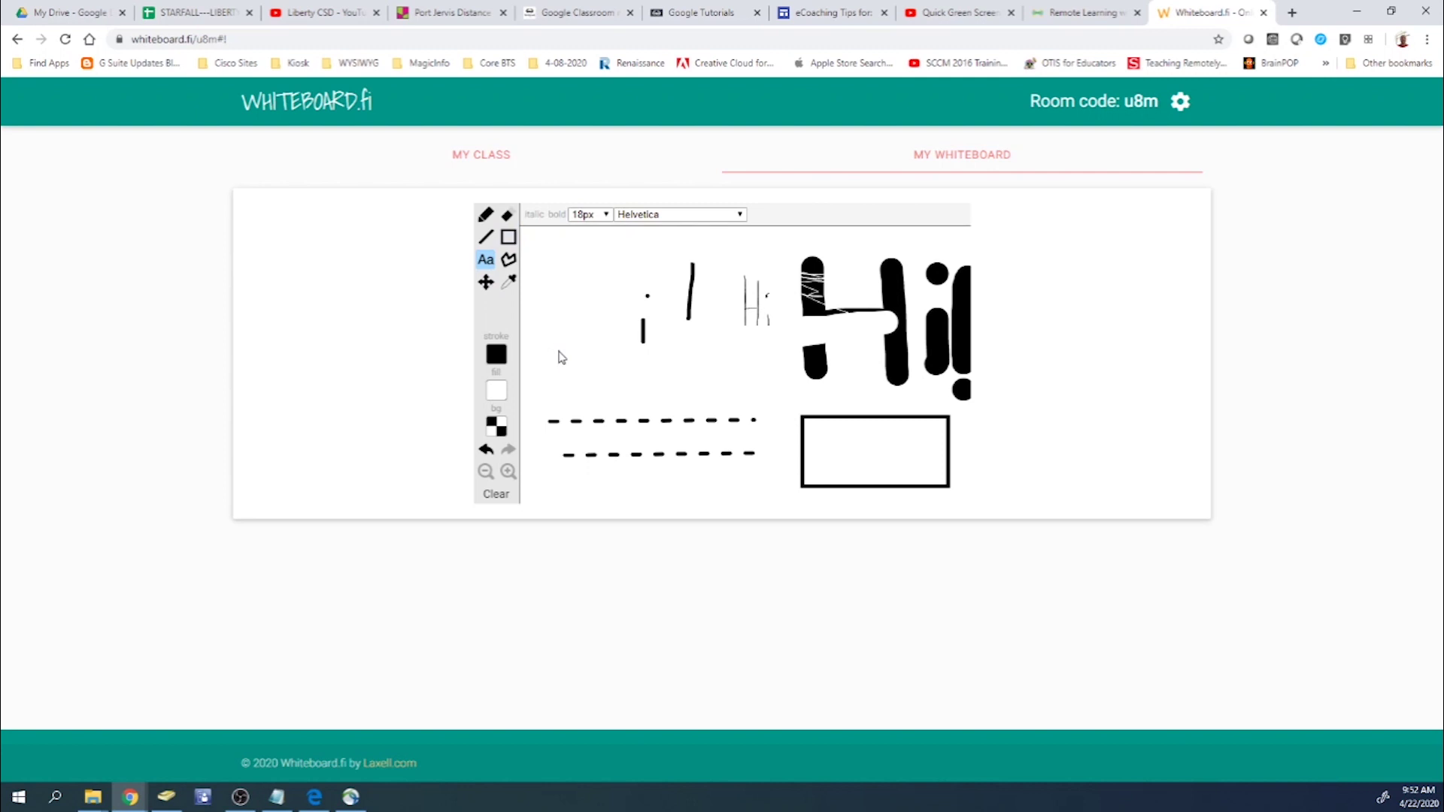
pyautogui.click(601, 217)
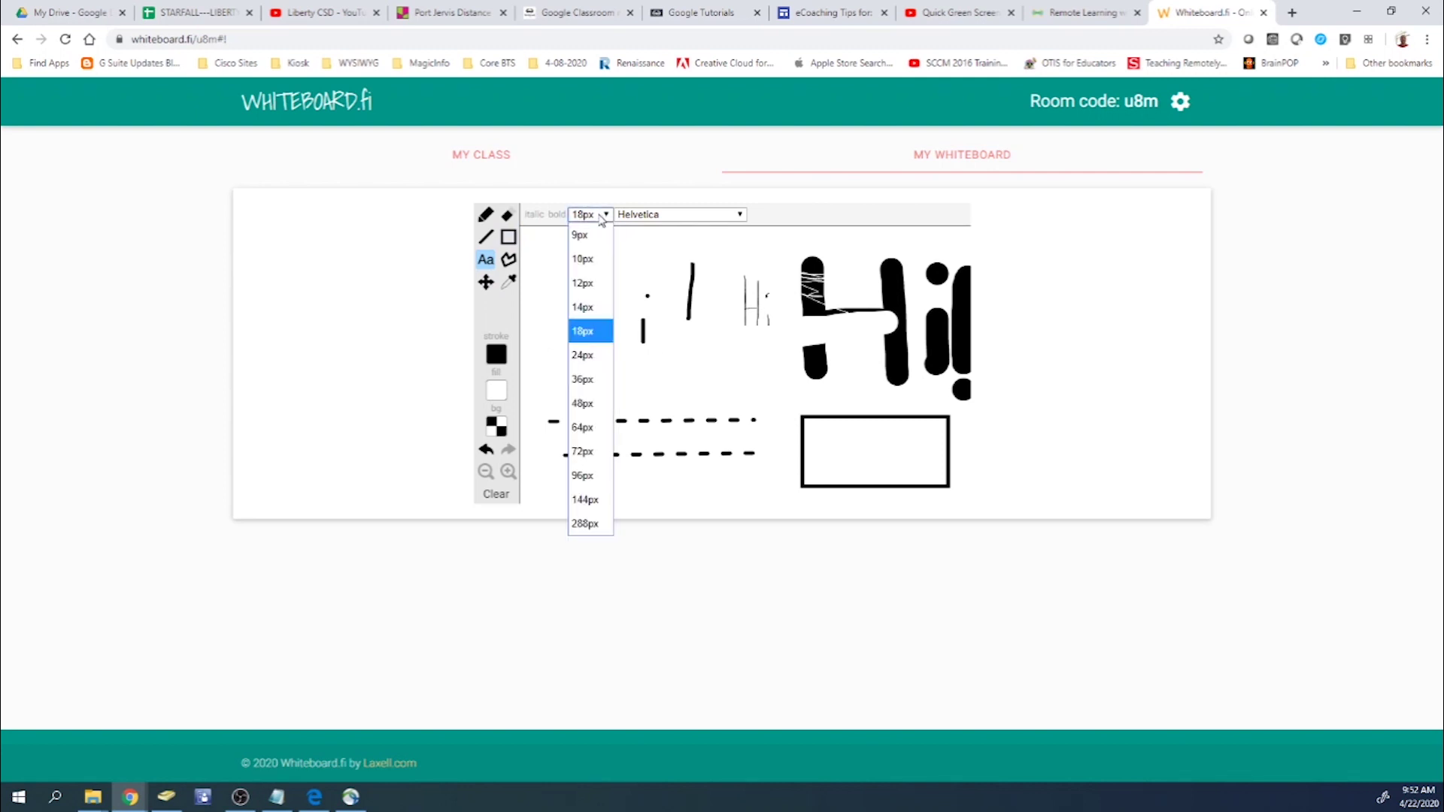
pyautogui.click(740, 215)
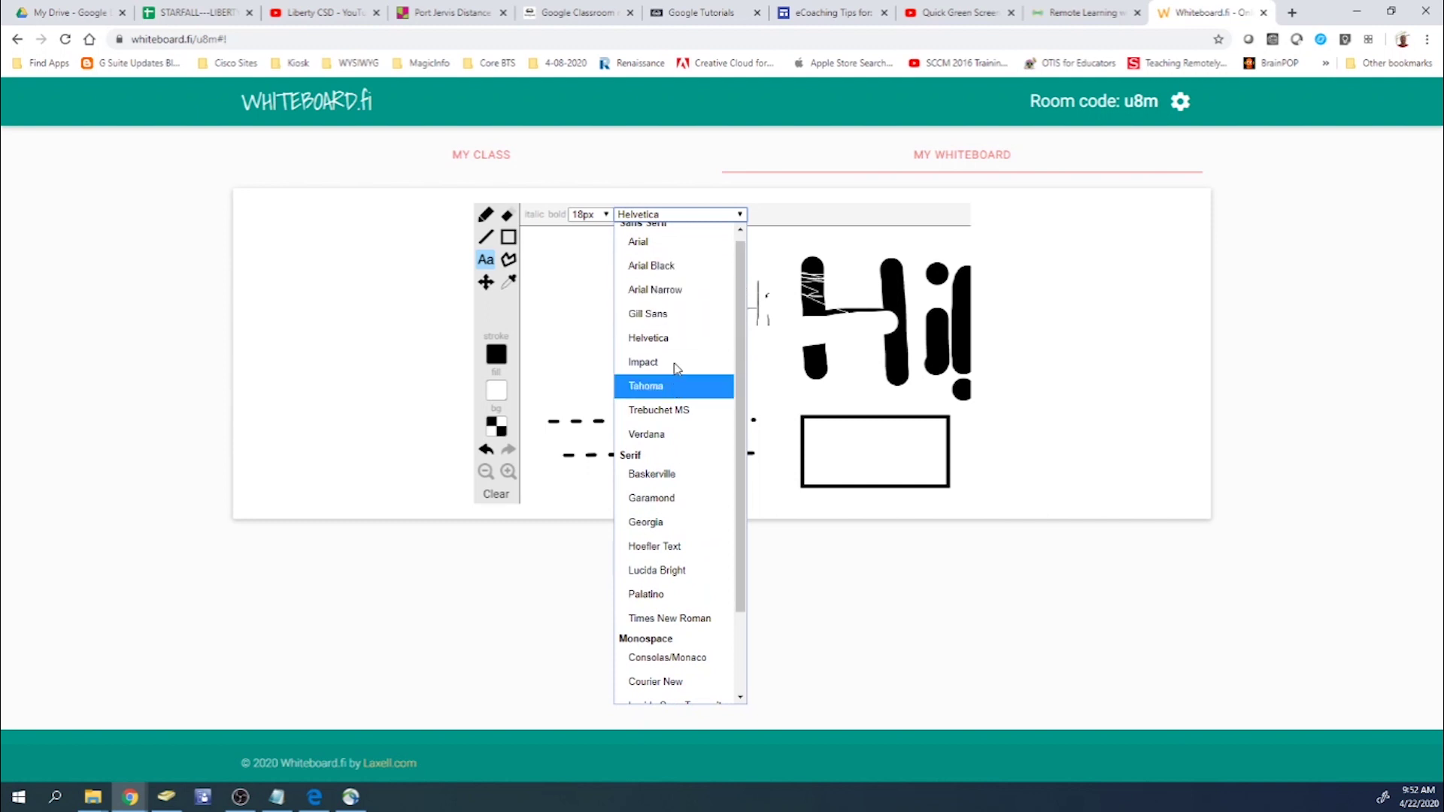
pyautogui.click(509, 284)
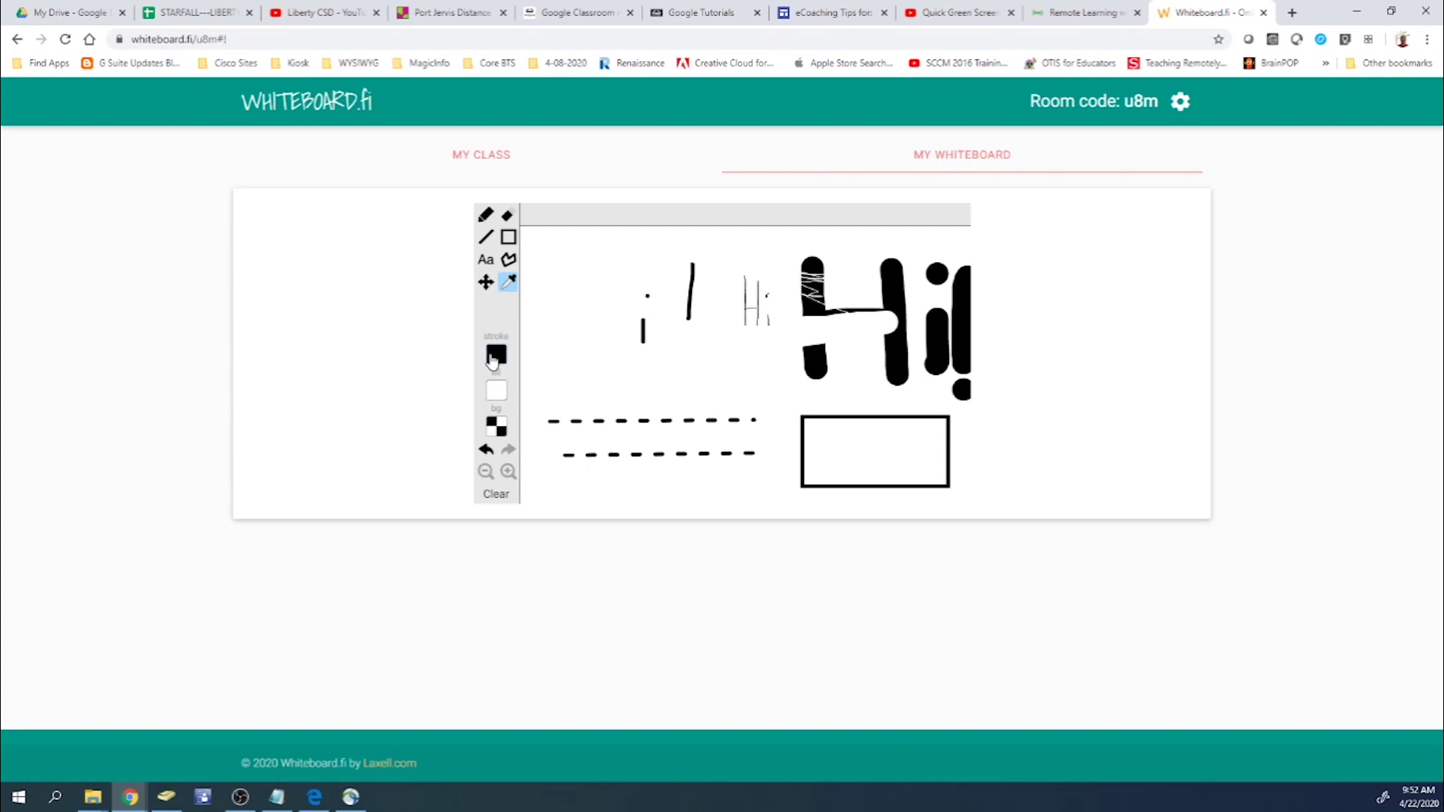
# - Set the stroke colour to green and scribble at the board's top-left
pyautogui.click(491, 362)
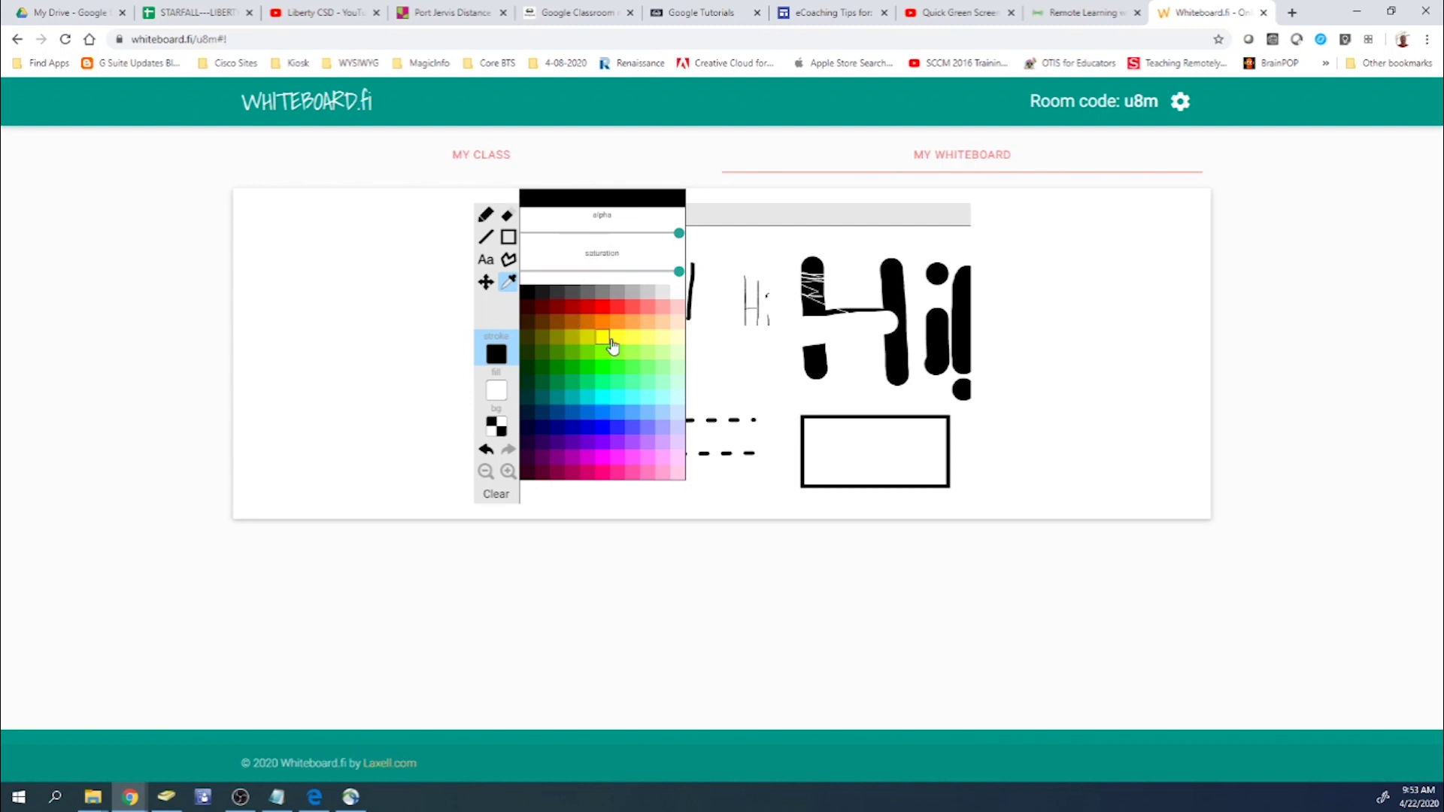
pyautogui.click(496, 359)
pyautogui.click(588, 367)
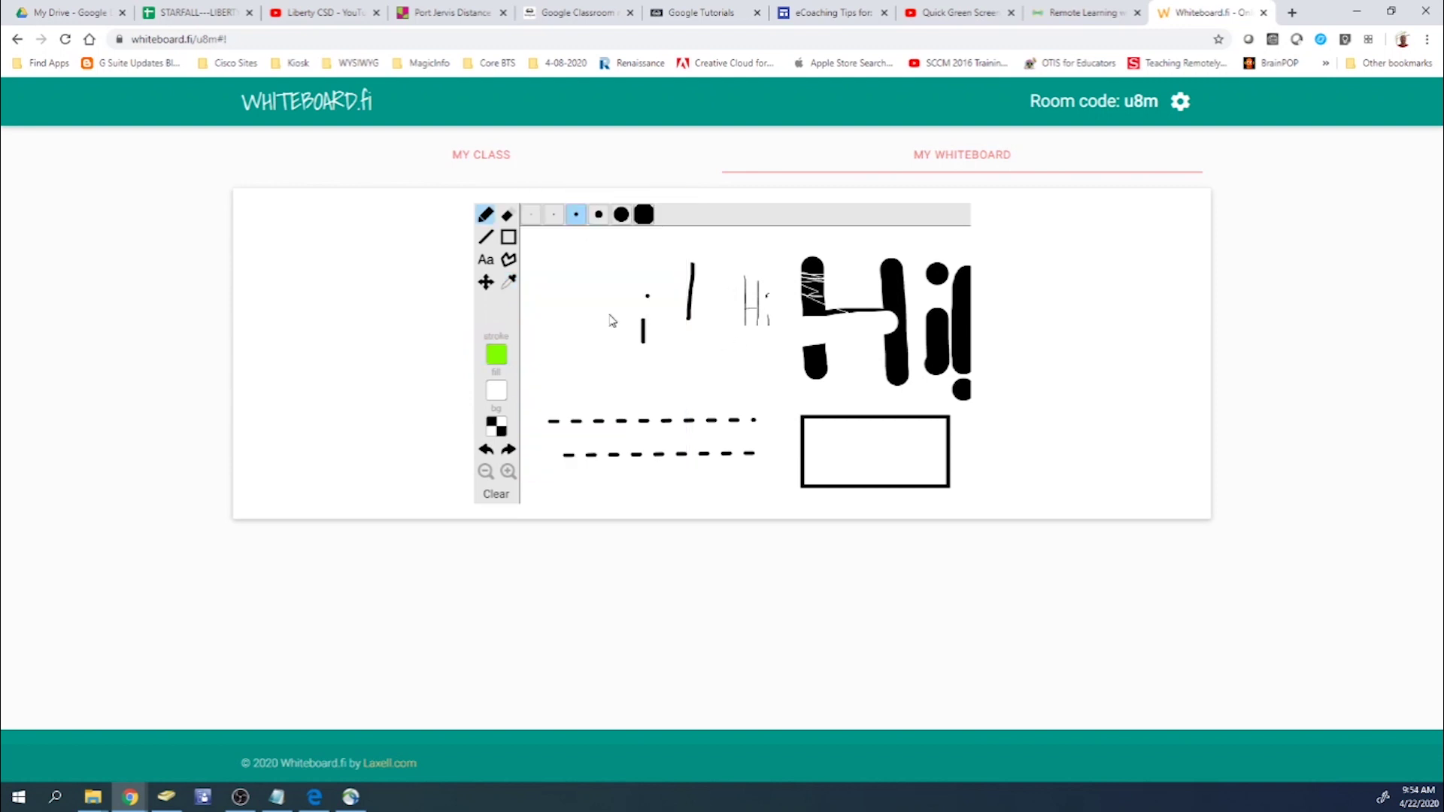
pyautogui.moveTo(569, 269)
pyautogui.mouseDown()
pyautogui.moveTo(601, 358)
pyautogui.moveTo(644, 375)
pyautogui.moveTo(738, 331)
pyautogui.moveTo(721, 305)
pyautogui.moveTo(594, 310)
pyautogui.moveTo(596, 279)
pyautogui.moveTo(621, 296)
pyautogui.moveTo(592, 330)
pyautogui.moveTo(604, 349)
pyautogui.mouseUp()
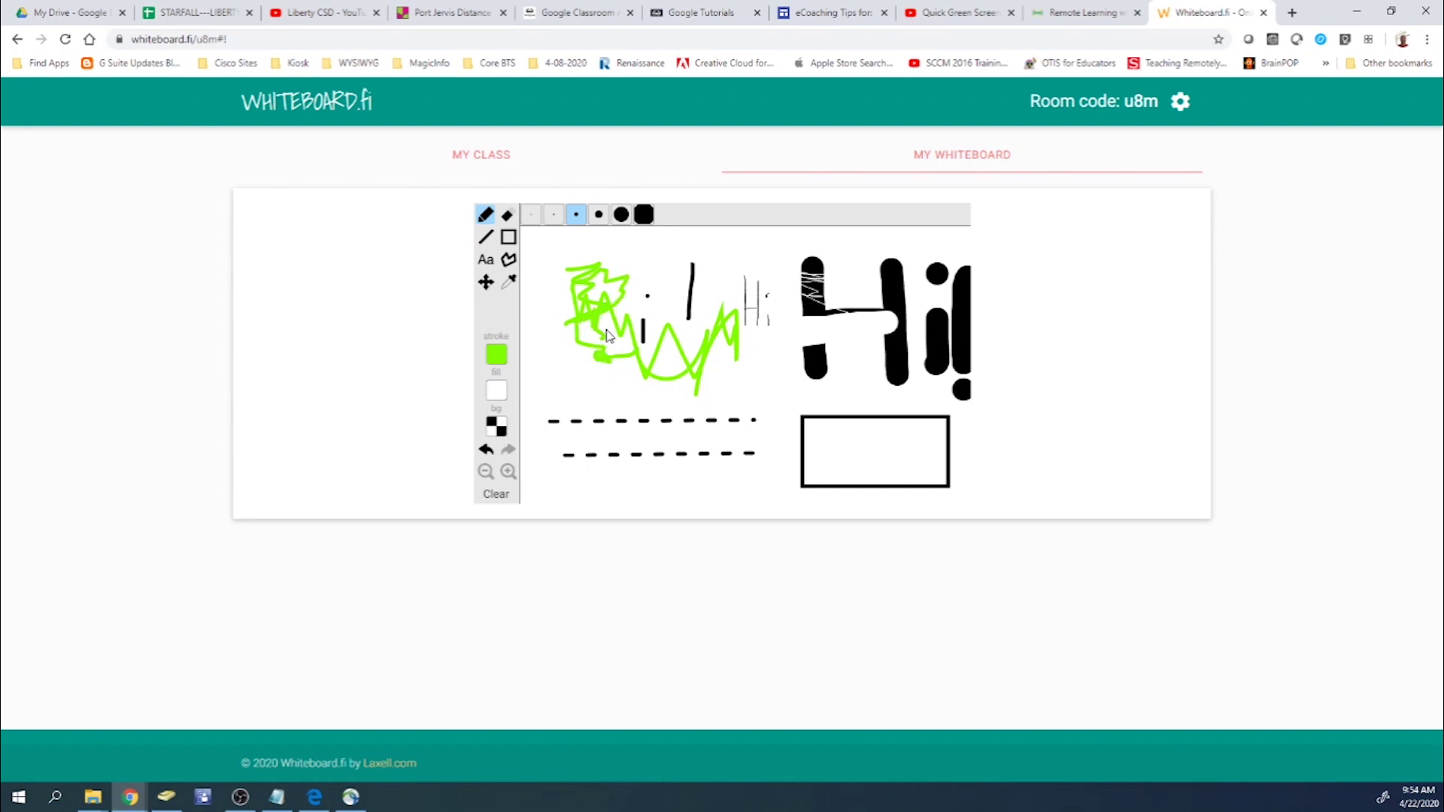
# - Change the stroke colour to blue
pyautogui.click(496, 360)
pyautogui.click(475, 346)
pyautogui.click(497, 360)
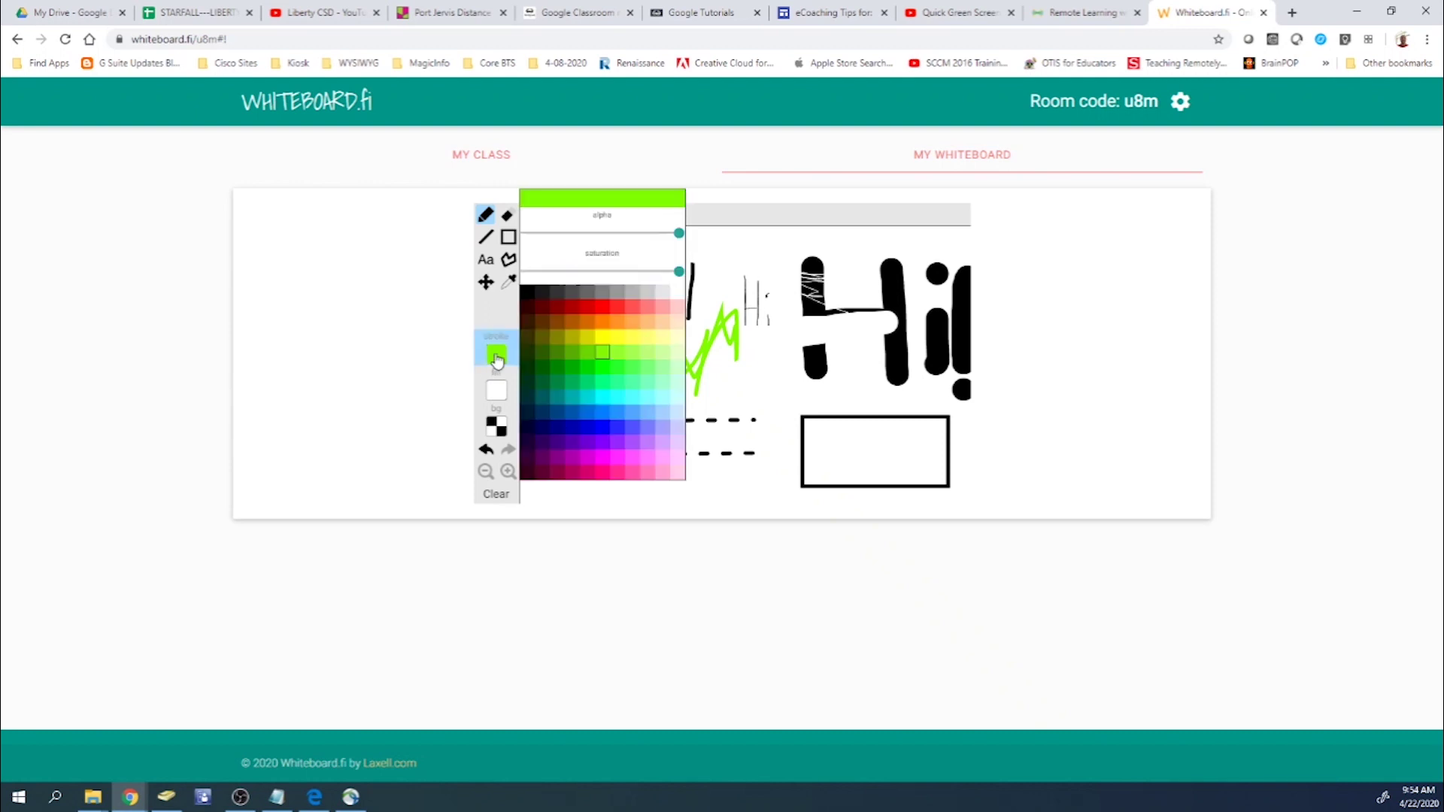
pyautogui.click(619, 432)
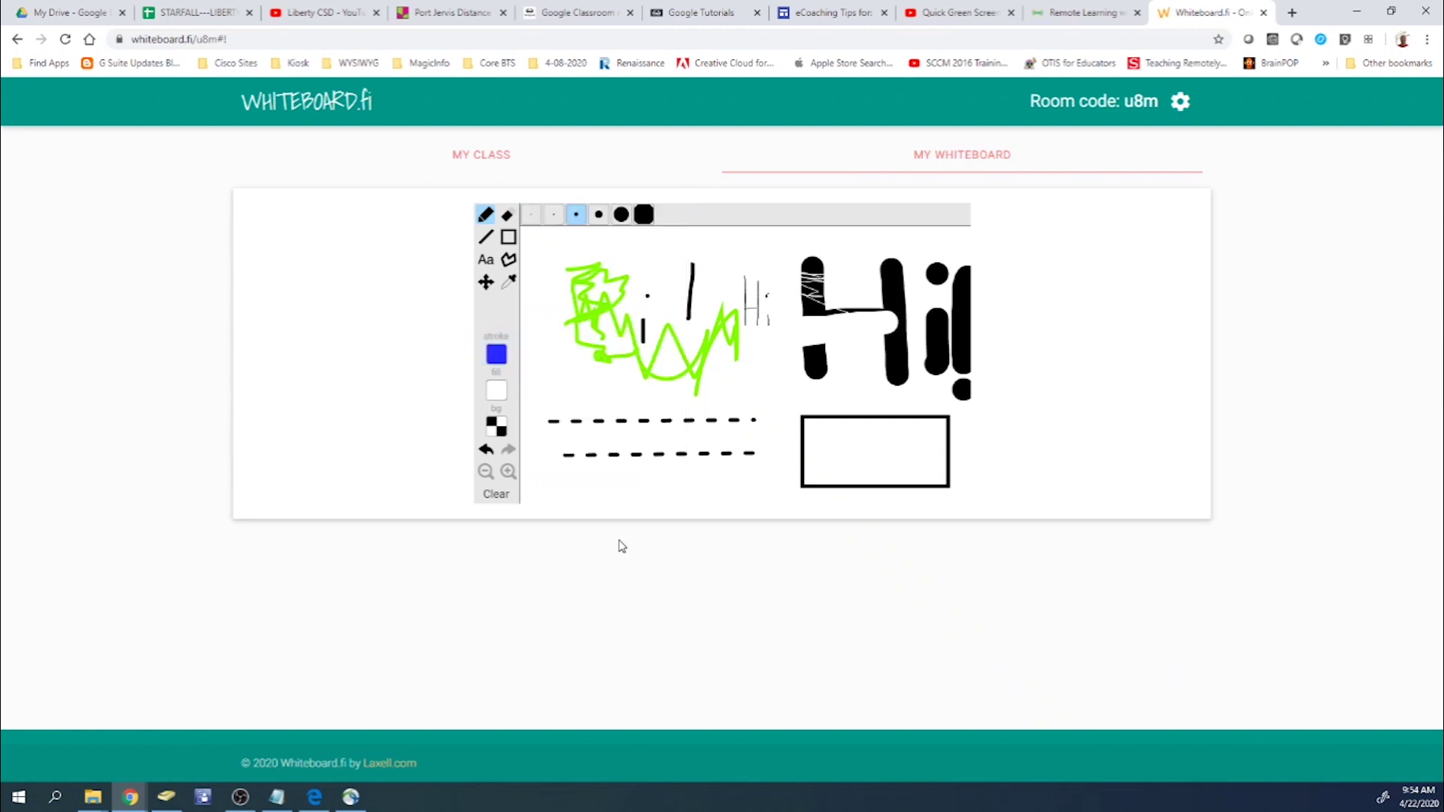
# - Draw a blue zigzag below the dashed lines and lower stroke opacity to 0.72
pyautogui.moveTo(599, 477); pyautogui.dragTo(741, 500)
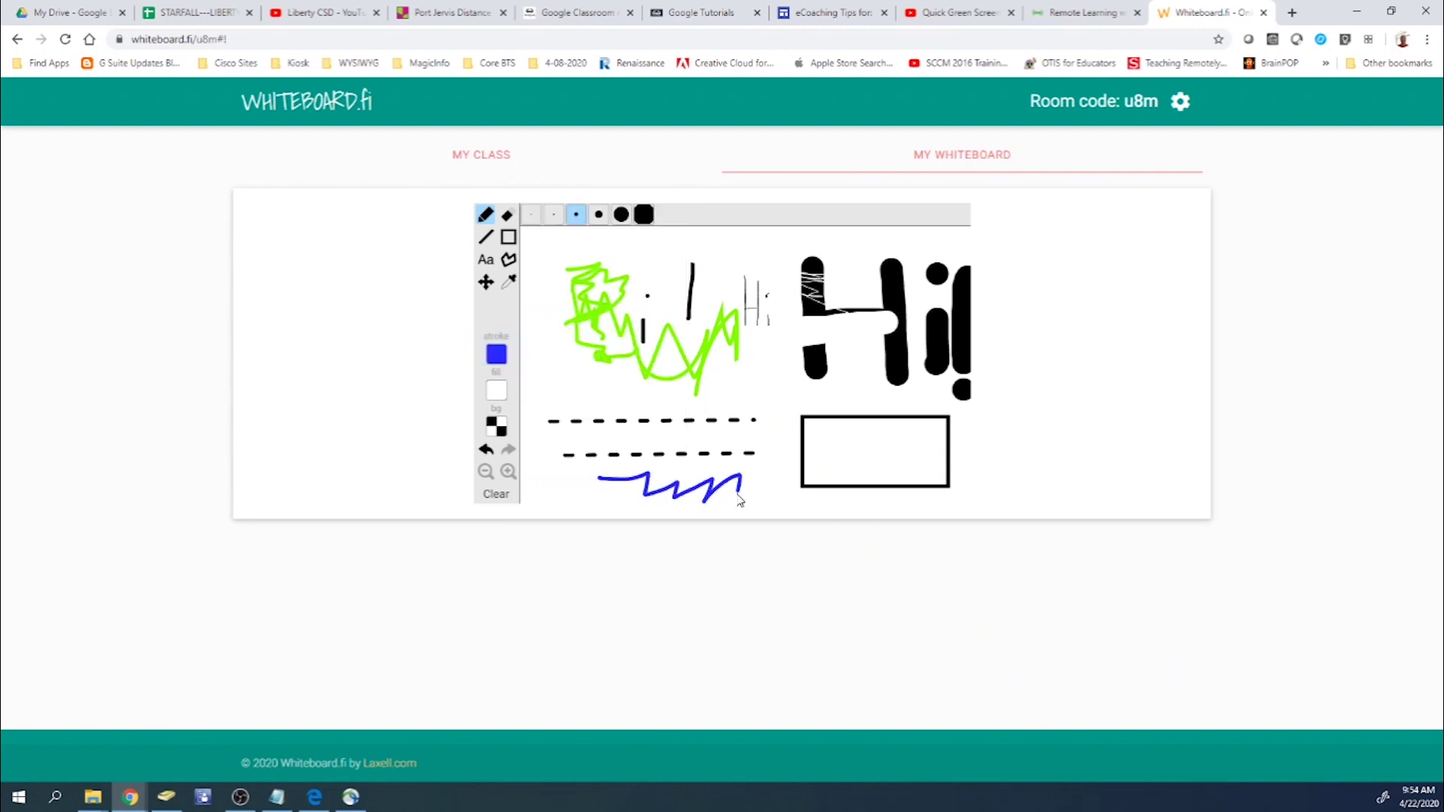
pyautogui.click(495, 360)
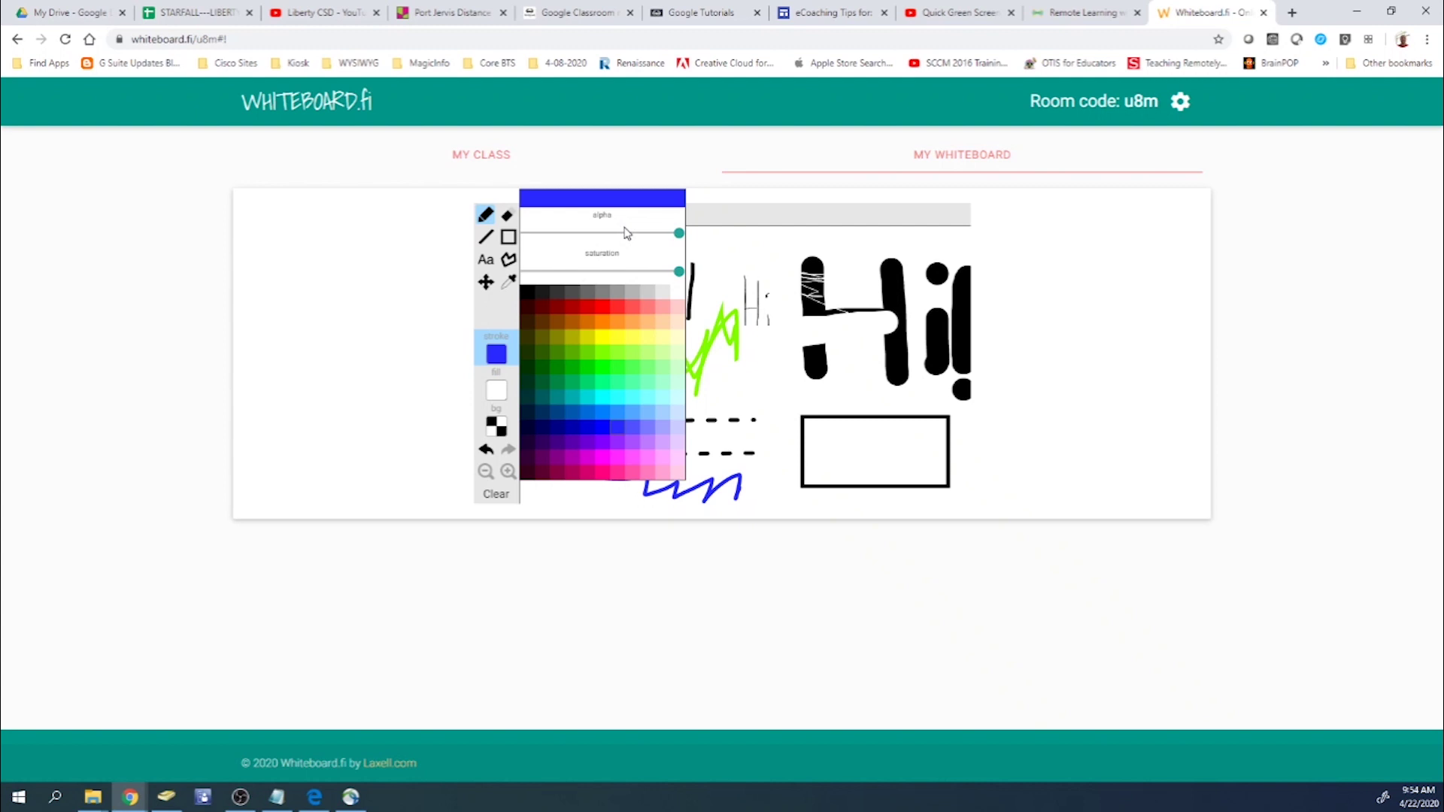
pyautogui.moveTo(680, 234)
pyautogui.mouseDown()
pyautogui.moveTo(653, 235)
pyautogui.moveTo(682, 237)
pyautogui.mouseUp()
pyautogui.moveTo(676, 235)
pyautogui.mouseDown()
pyautogui.moveTo(592, 258)
pyautogui.moveTo(728, 259)
pyautogui.moveTo(786, 289)
pyautogui.moveTo(774, 499)
pyautogui.mouseUp()
pyautogui.click(725, 258)
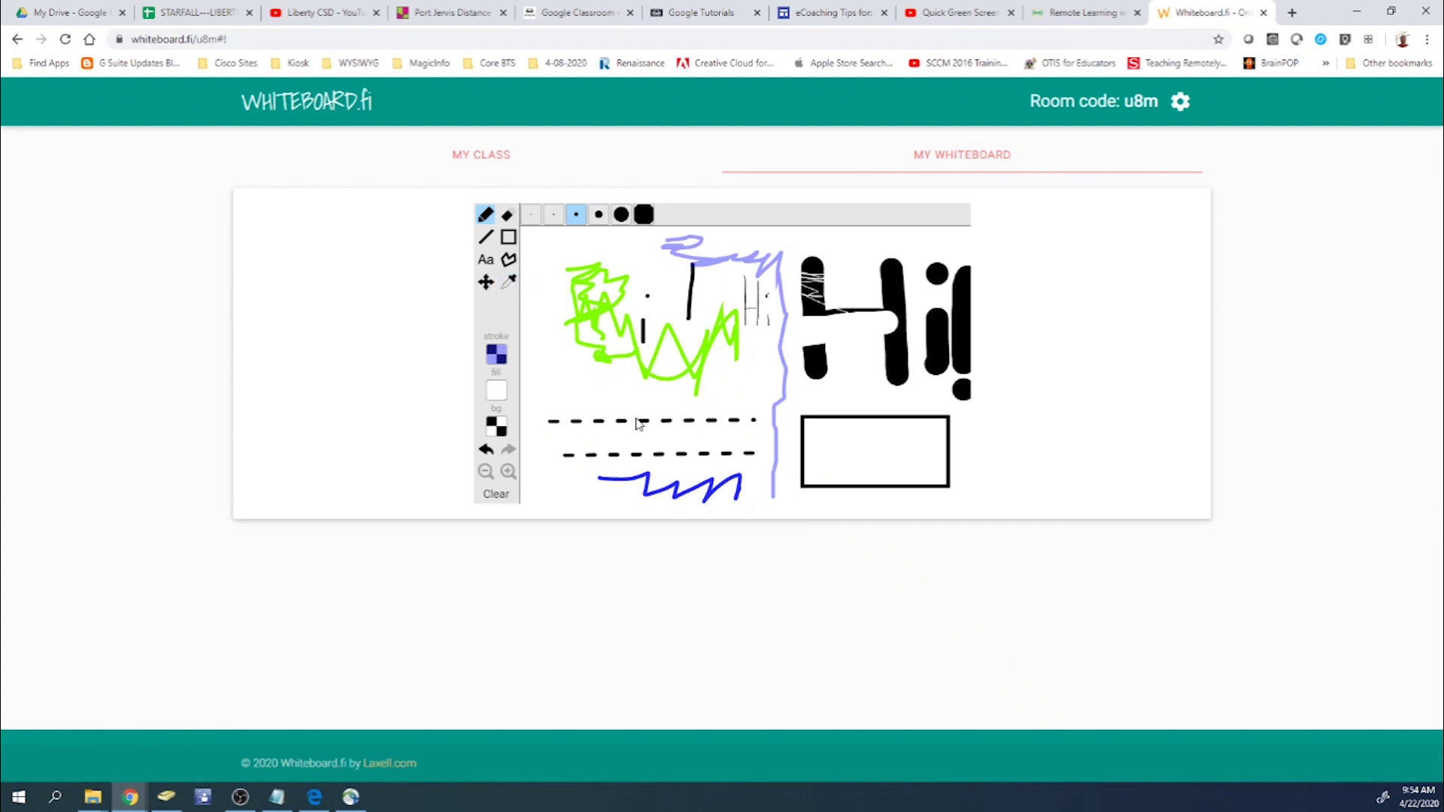
# - Draw a translucent lavender line, then a thick lavender band across the top of the H
pyautogui.moveTo(578, 378); pyautogui.dragTo(669, 386)
pyautogui.click(644, 216)
pyautogui.moveTo(787, 269); pyautogui.dragTo(888, 269)
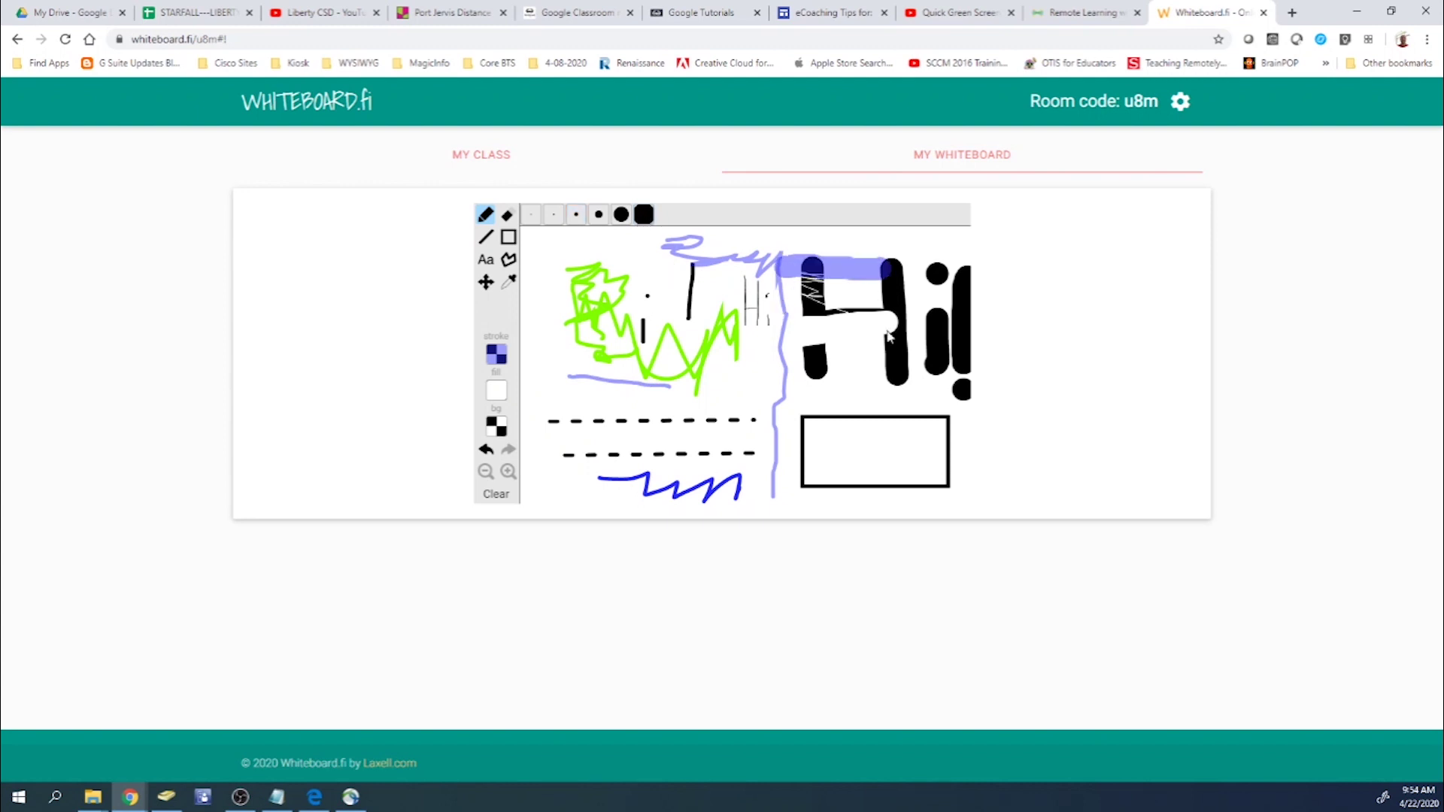
# - Lower the stroke saturation to 24, then restore it to full in the colour settings
pyautogui.click(496, 355)
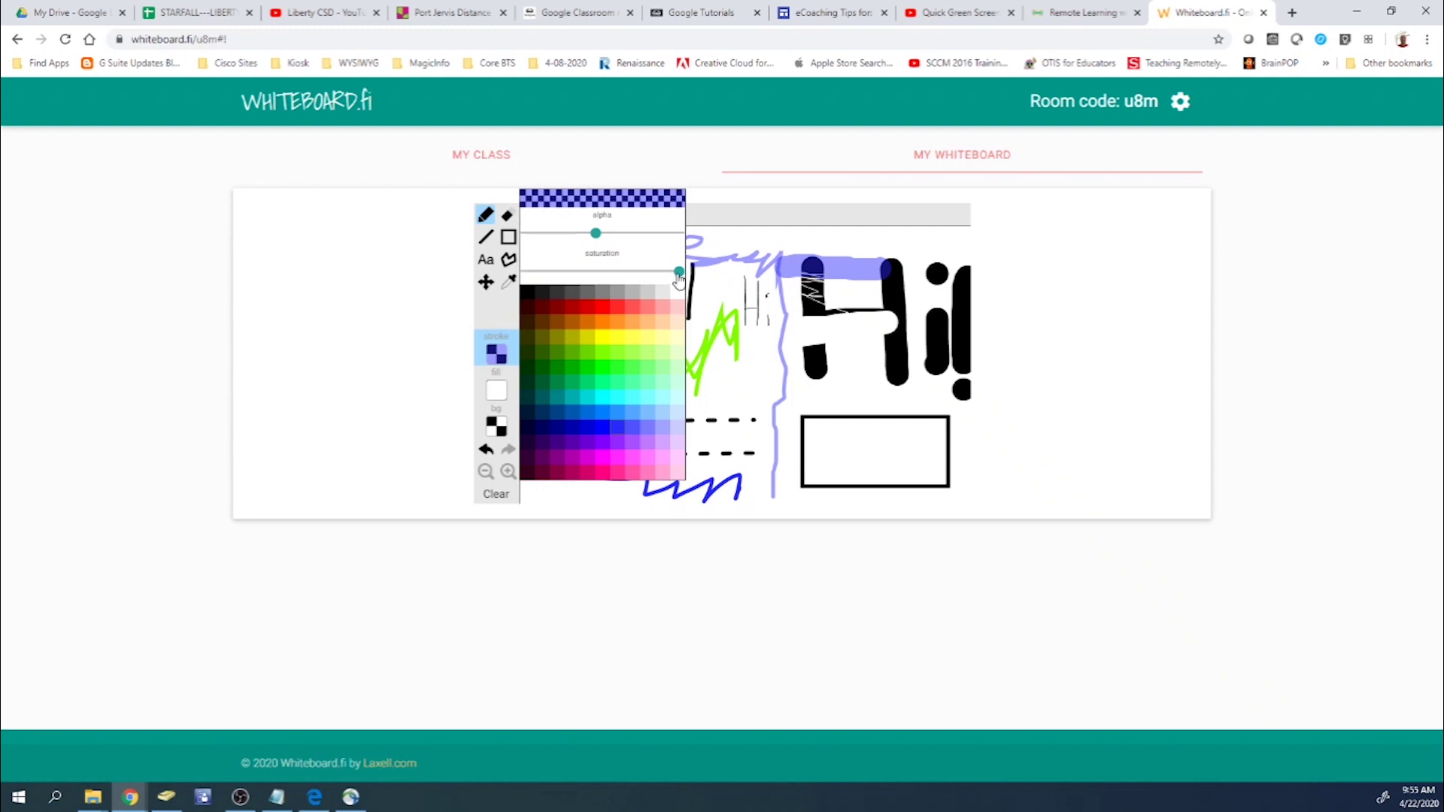
pyautogui.moveTo(679, 274)
pyautogui.mouseDown()
pyautogui.moveTo(523, 279)
pyautogui.moveTo(662, 272)
pyautogui.mouseUp()
pyautogui.click(632, 338)
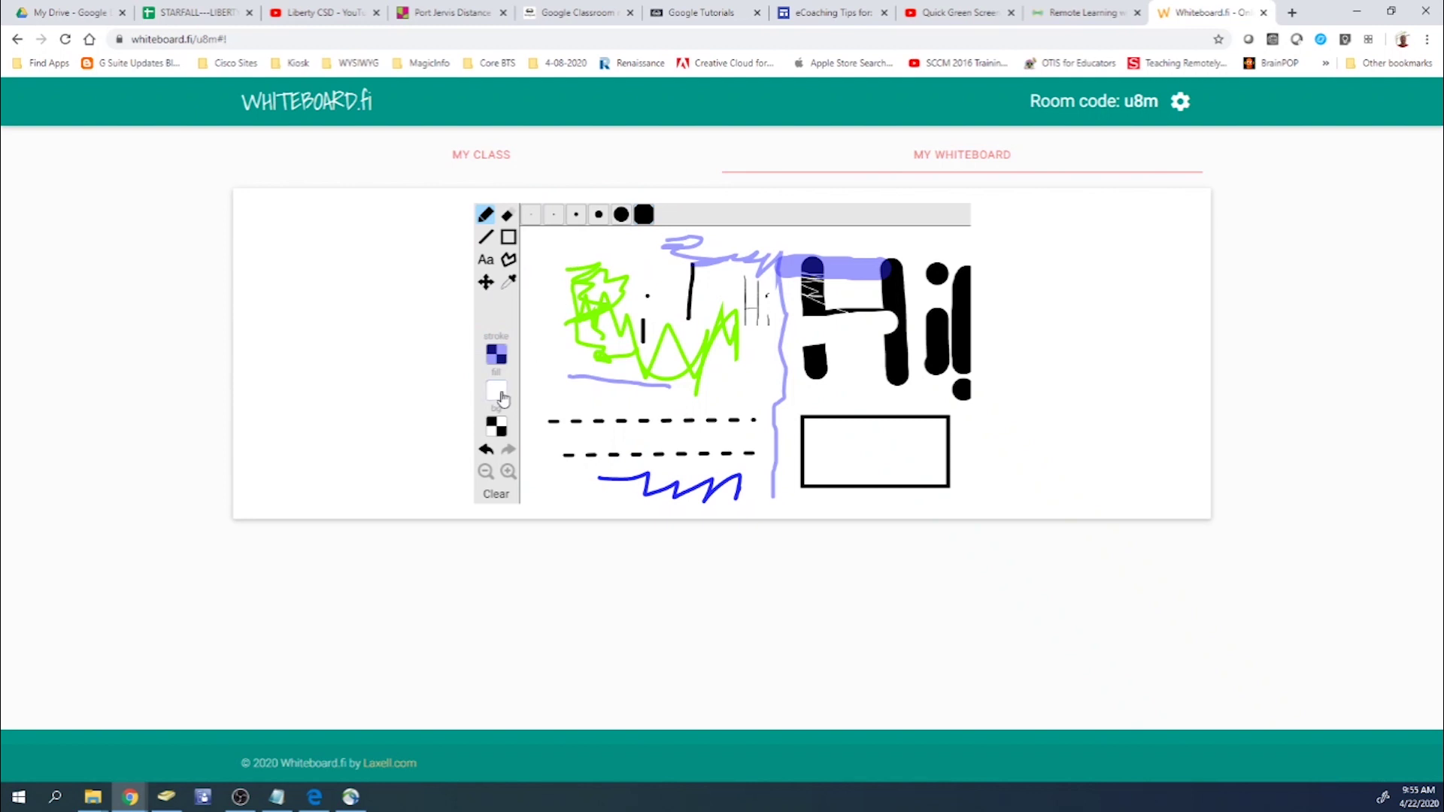
pyautogui.click(497, 353)
pyautogui.click(601, 272)
# - Set the fill colour to green and draw a thick lavender stroke down the left edge
pyautogui.click(493, 392)
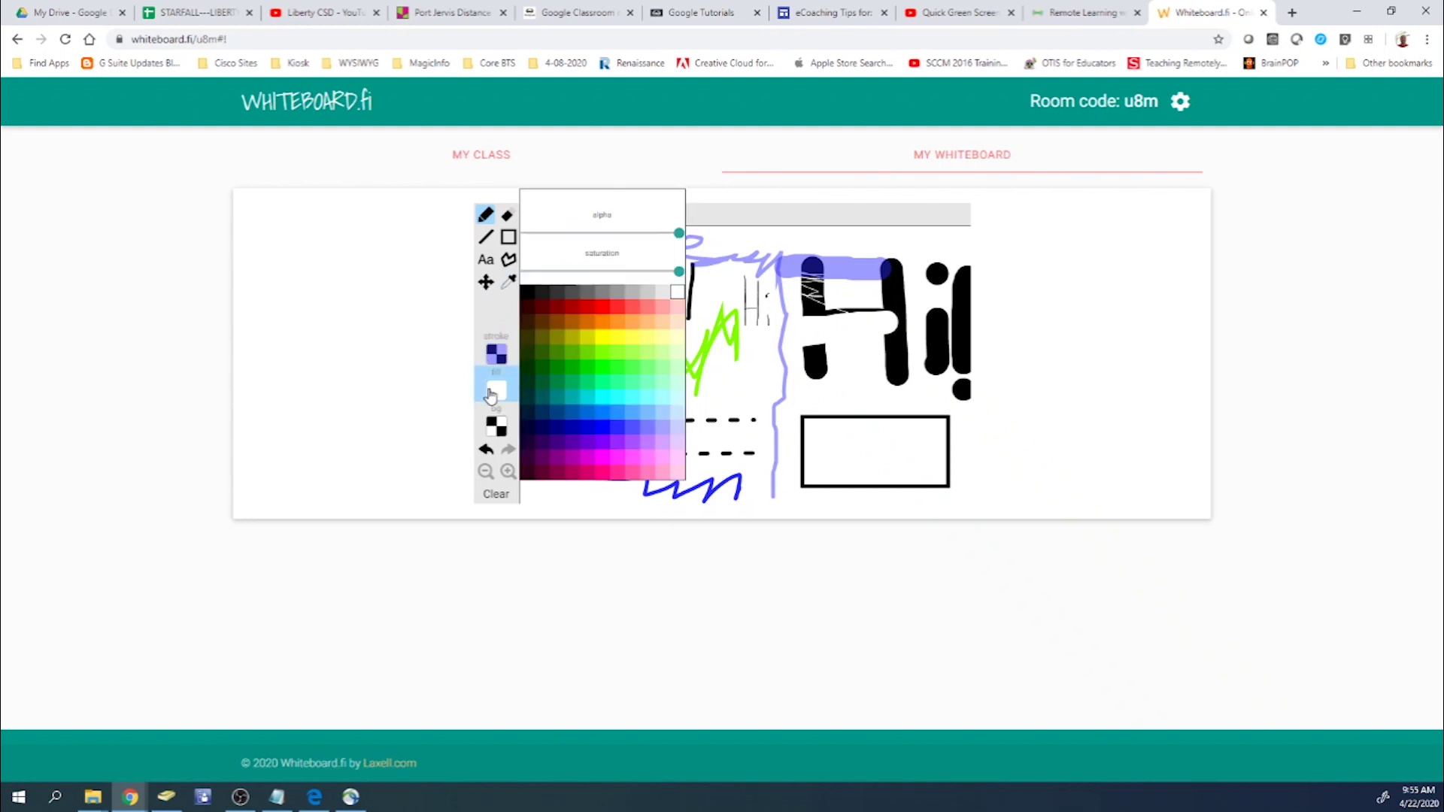
pyautogui.click(618, 368)
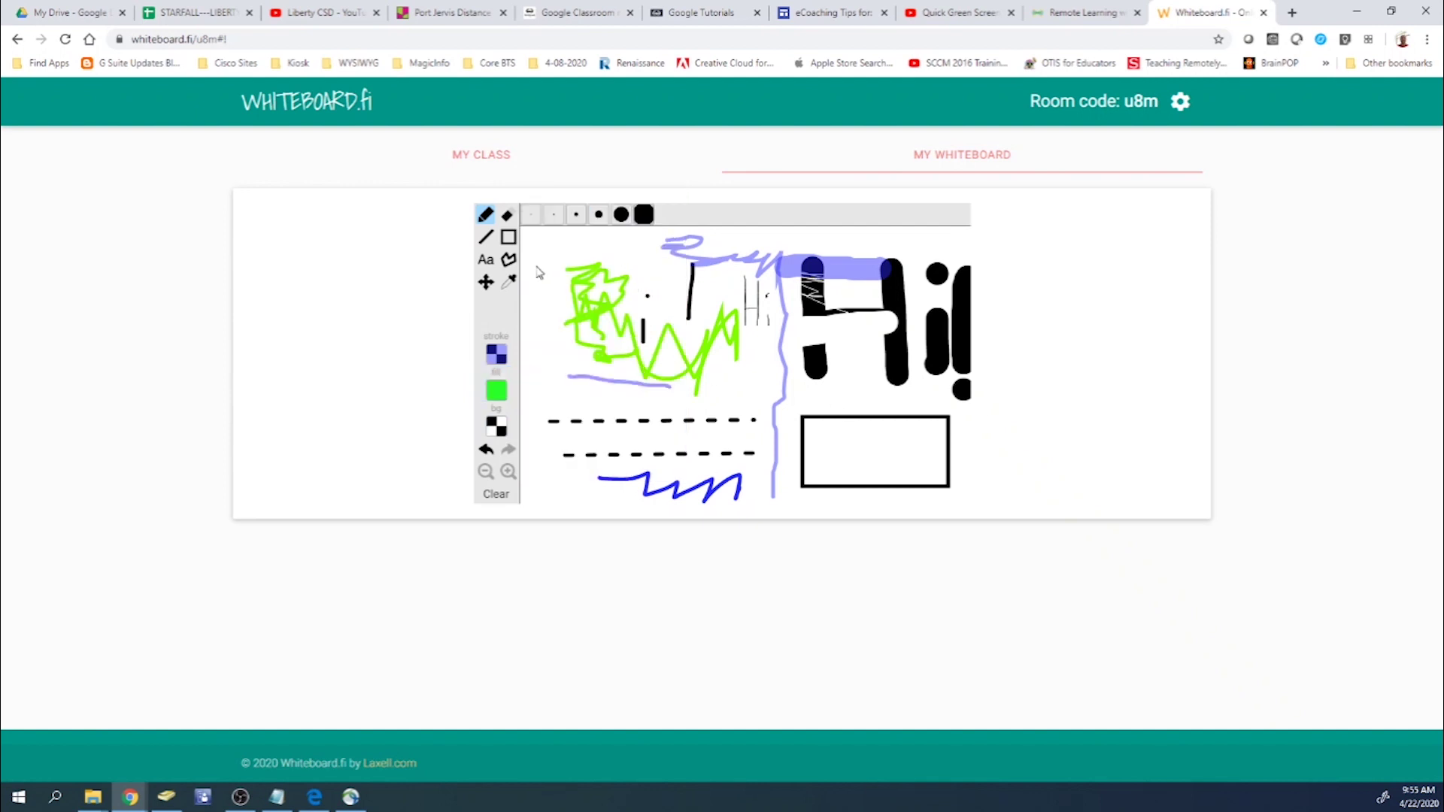
pyautogui.moveTo(538, 271)
pyautogui.mouseDown()
pyautogui.moveTo(535, 252)
pyautogui.moveTo(548, 343)
pyautogui.mouseUp()
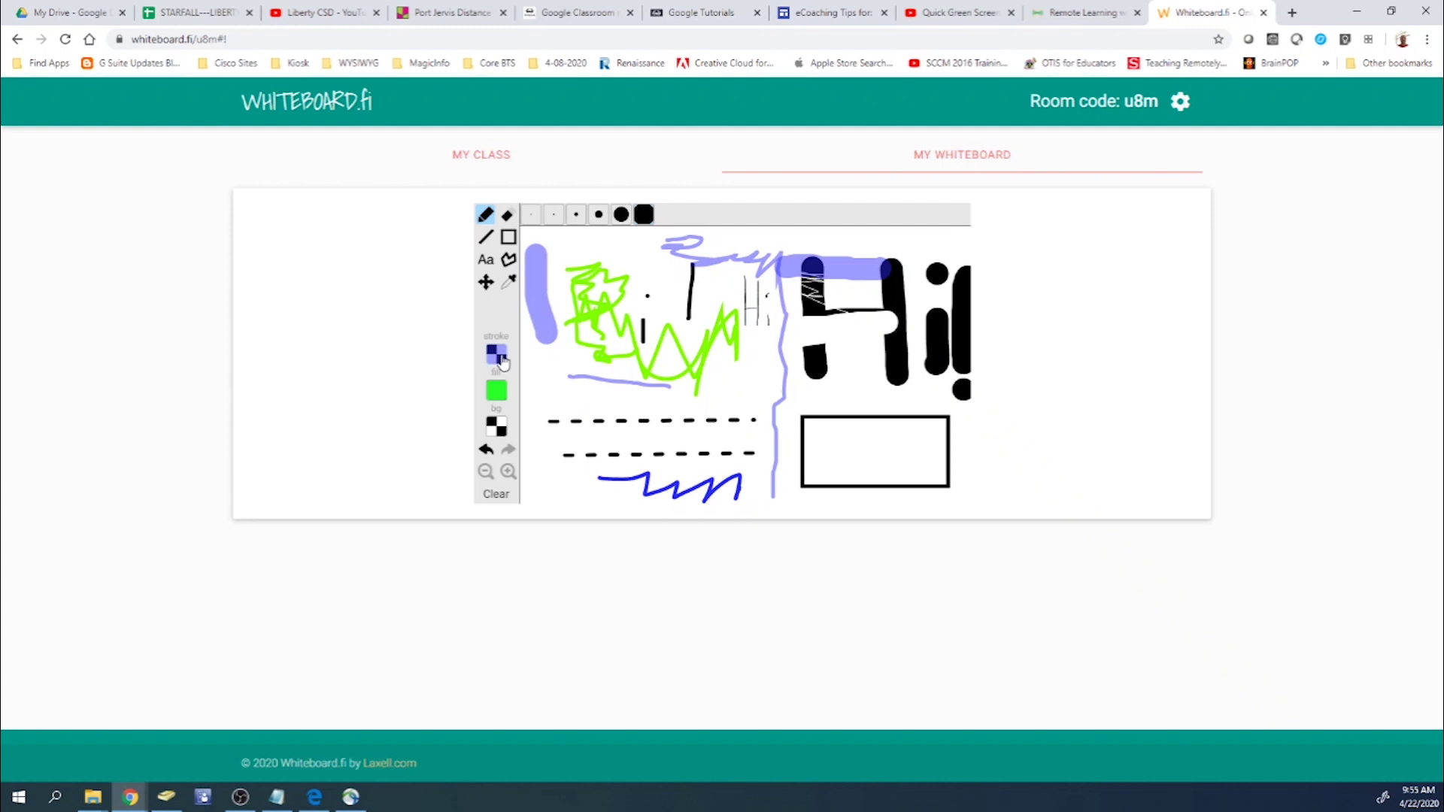
# - Draw a green-filled rectangle inside the black box
pyautogui.click(509, 237)
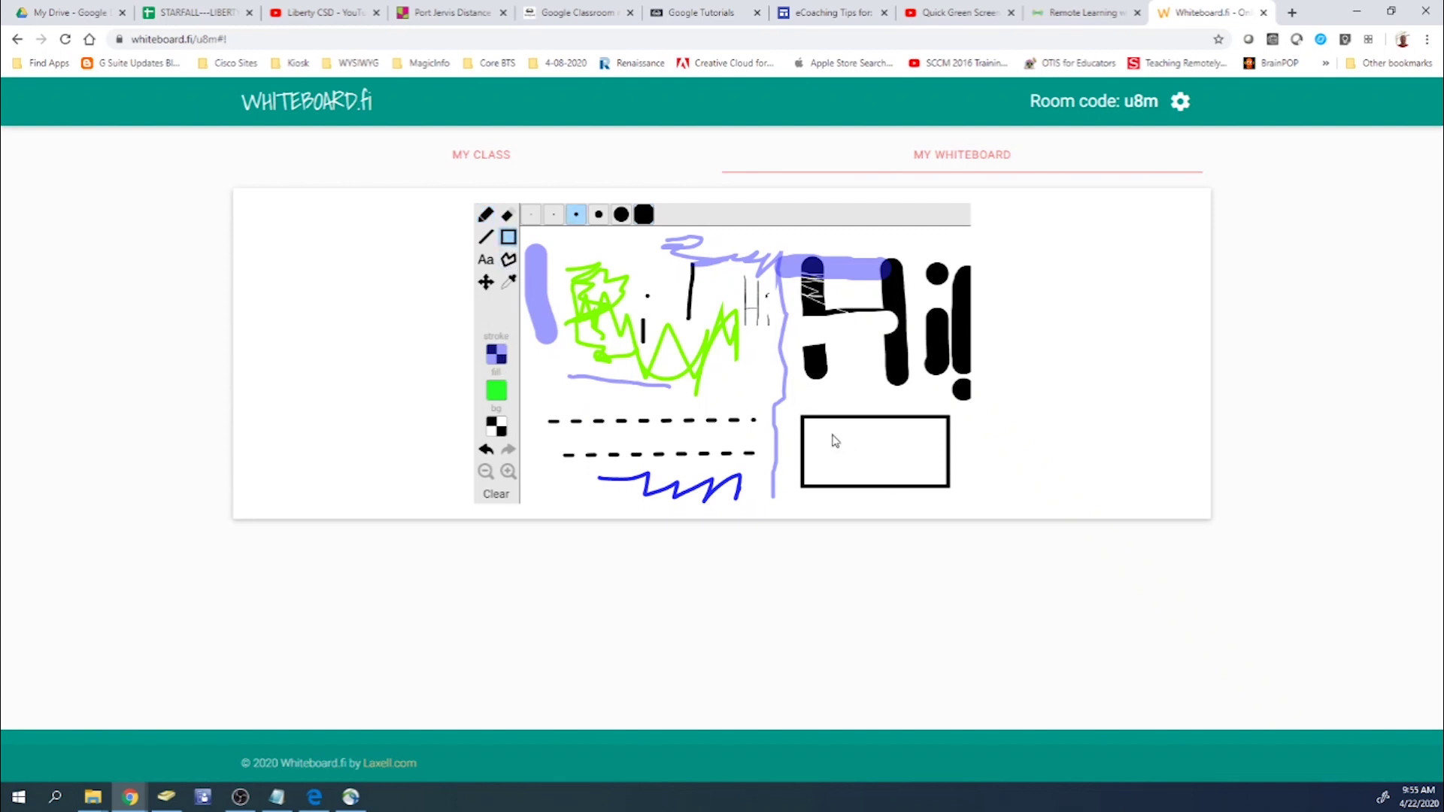
pyautogui.moveTo(832, 435); pyautogui.dragTo(931, 480)
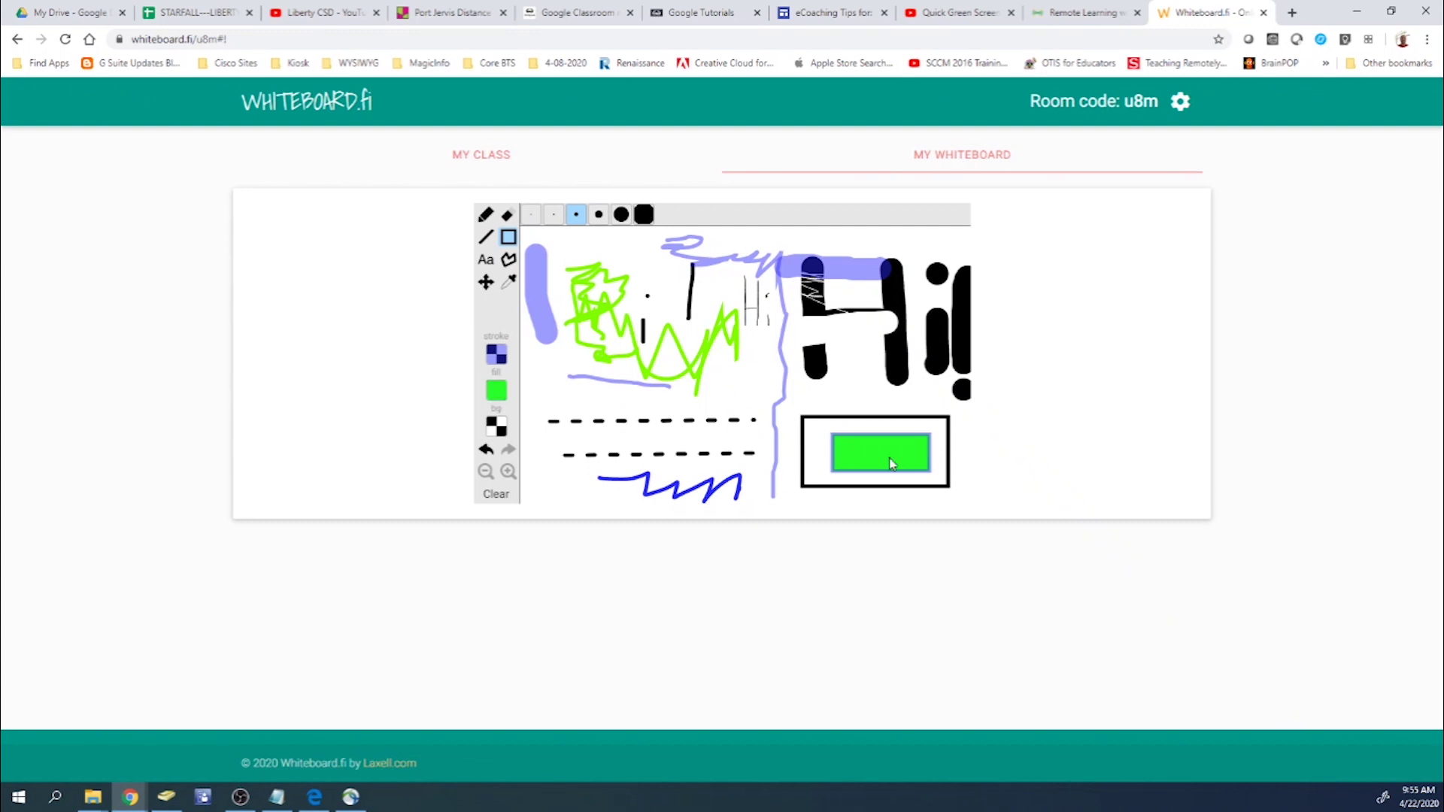
pyautogui.click(496, 390)
# - Undo the rectangle, lavender strokes, scribbles and dashed lines one by one
pyautogui.click(487, 450)
pyautogui.click(487, 451)
pyautogui.click(486, 450)
pyautogui.click(486, 450)
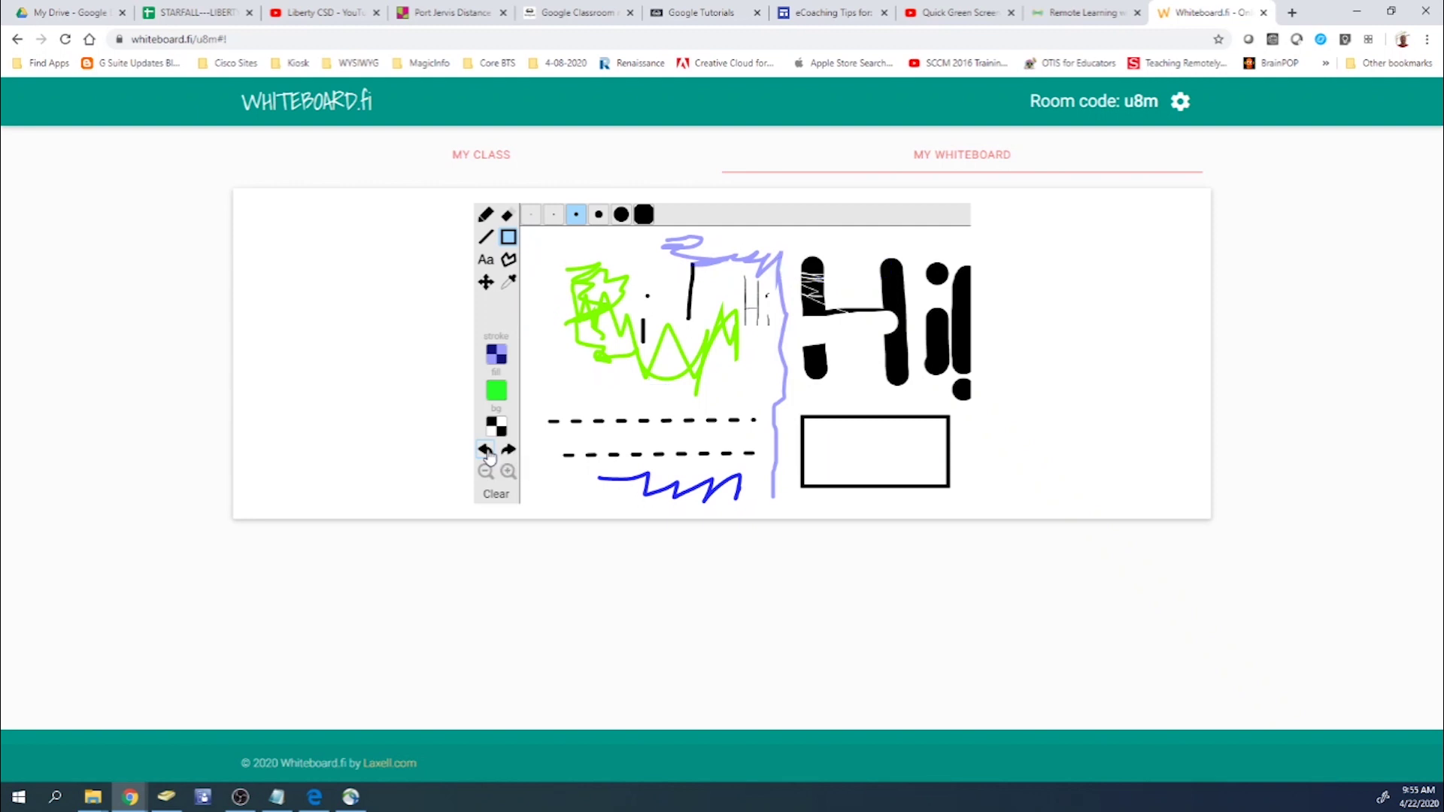
pyautogui.click(486, 450)
pyautogui.click(486, 449)
pyautogui.click(486, 449)
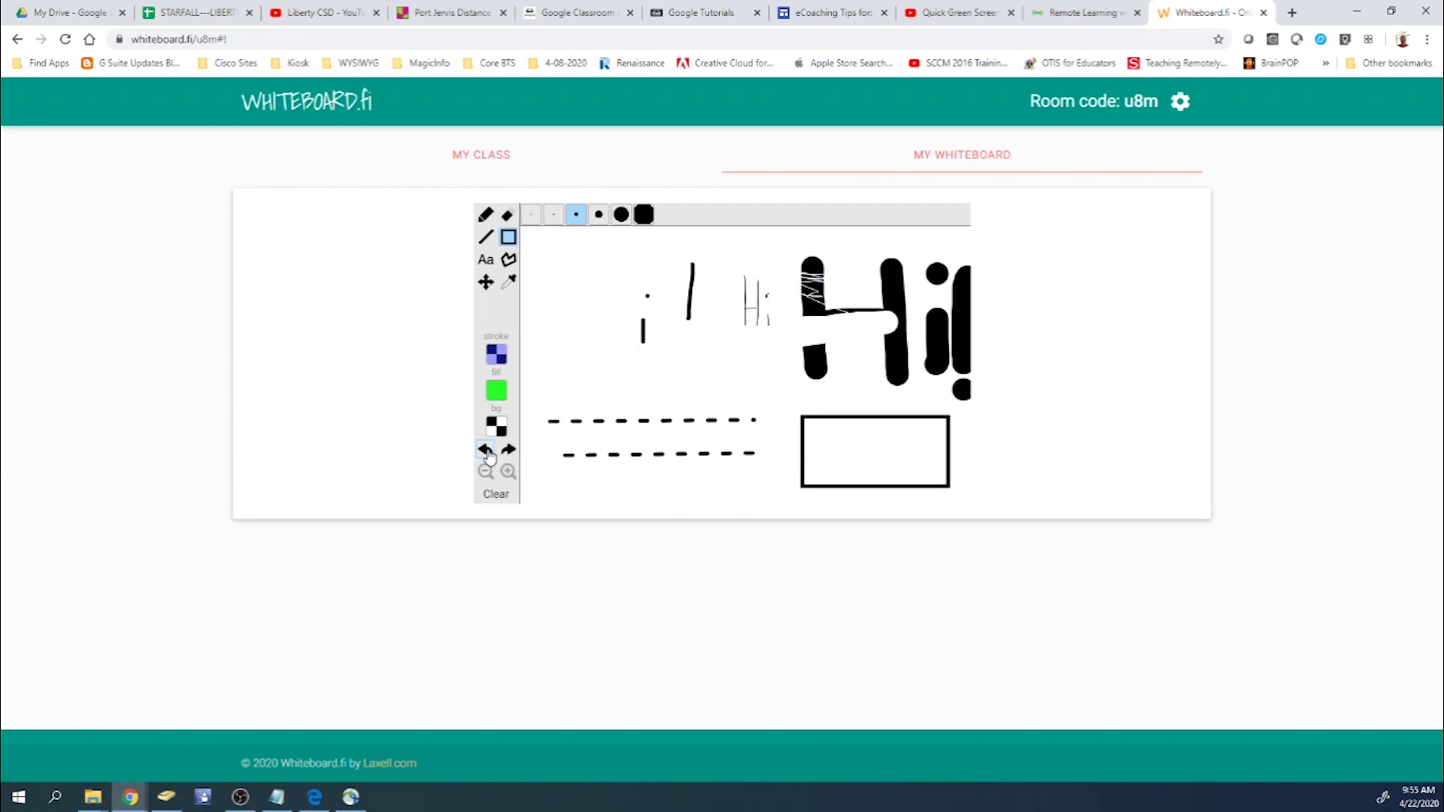
pyautogui.click(486, 450)
pyautogui.click(486, 450)
pyautogui.click(486, 450)
pyautogui.click(486, 450)
pyautogui.click(486, 450)
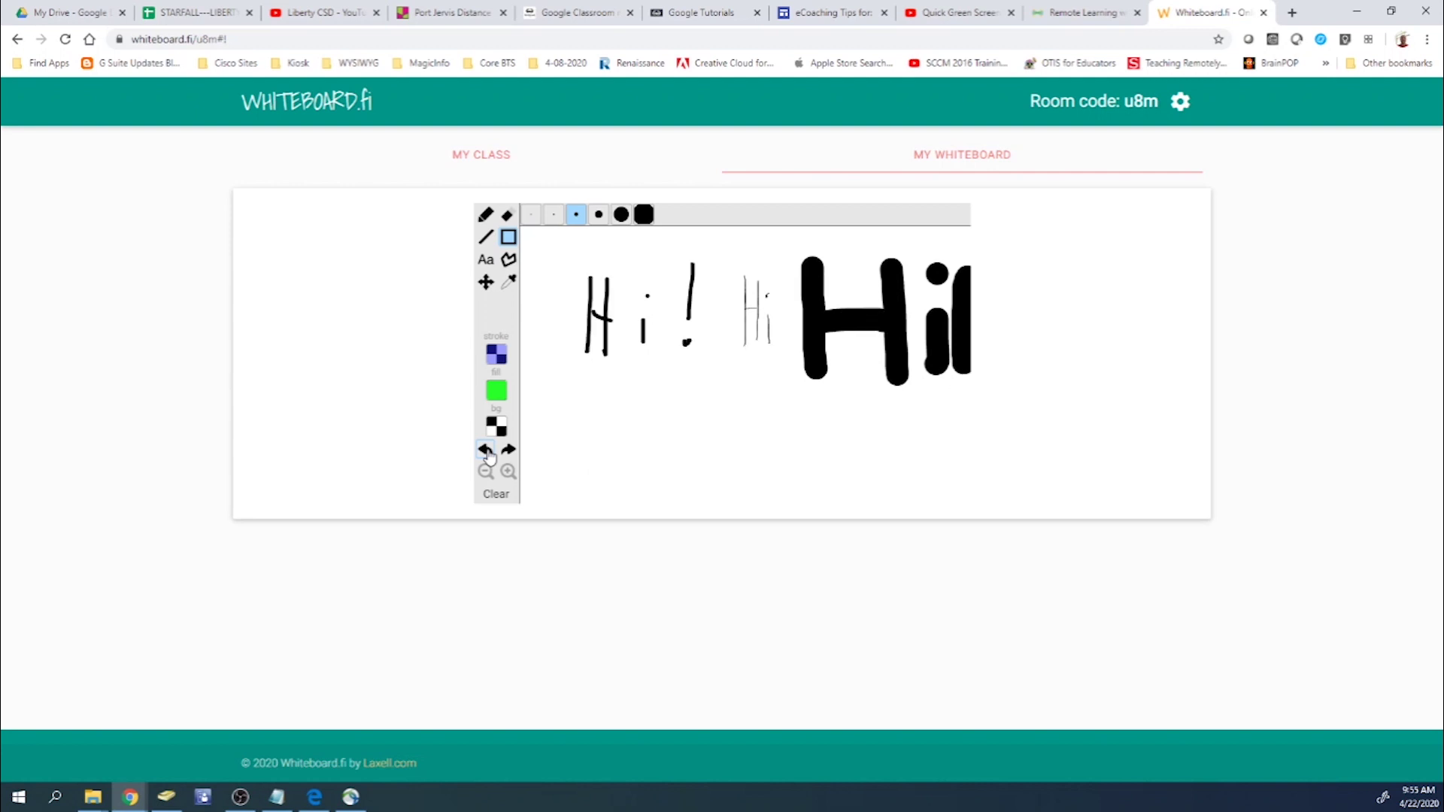
pyautogui.click(486, 450)
pyautogui.click(486, 450)
pyautogui.click(486, 450)
pyautogui.click(486, 450)
pyautogui.click(486, 450)
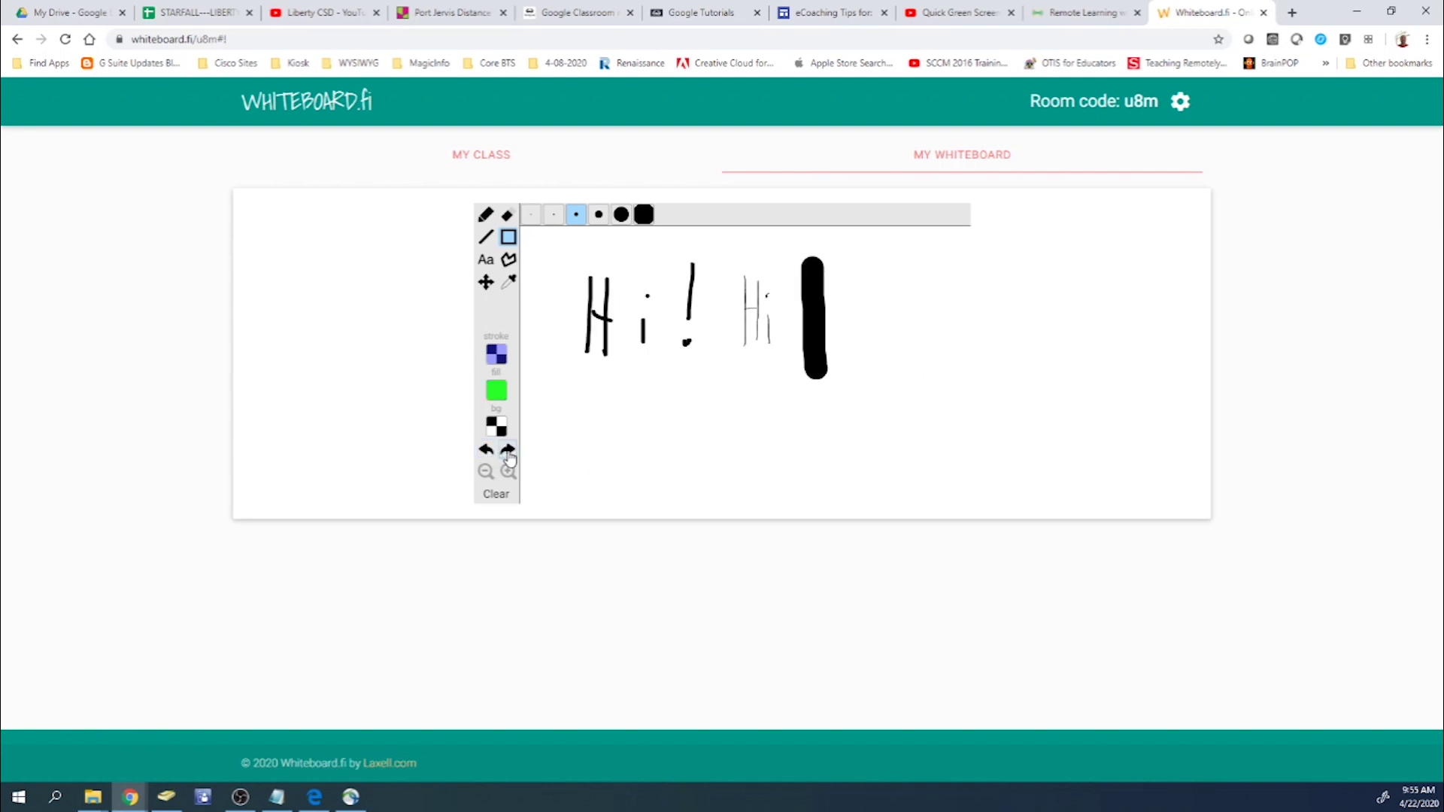
# - Redo the strokes to bring back the large bold Hi! lettering
pyautogui.click(508, 450)
pyautogui.click(509, 450)
pyautogui.click(508, 450)
pyautogui.click(509, 450)
pyautogui.click(509, 450)
pyautogui.click(509, 450)
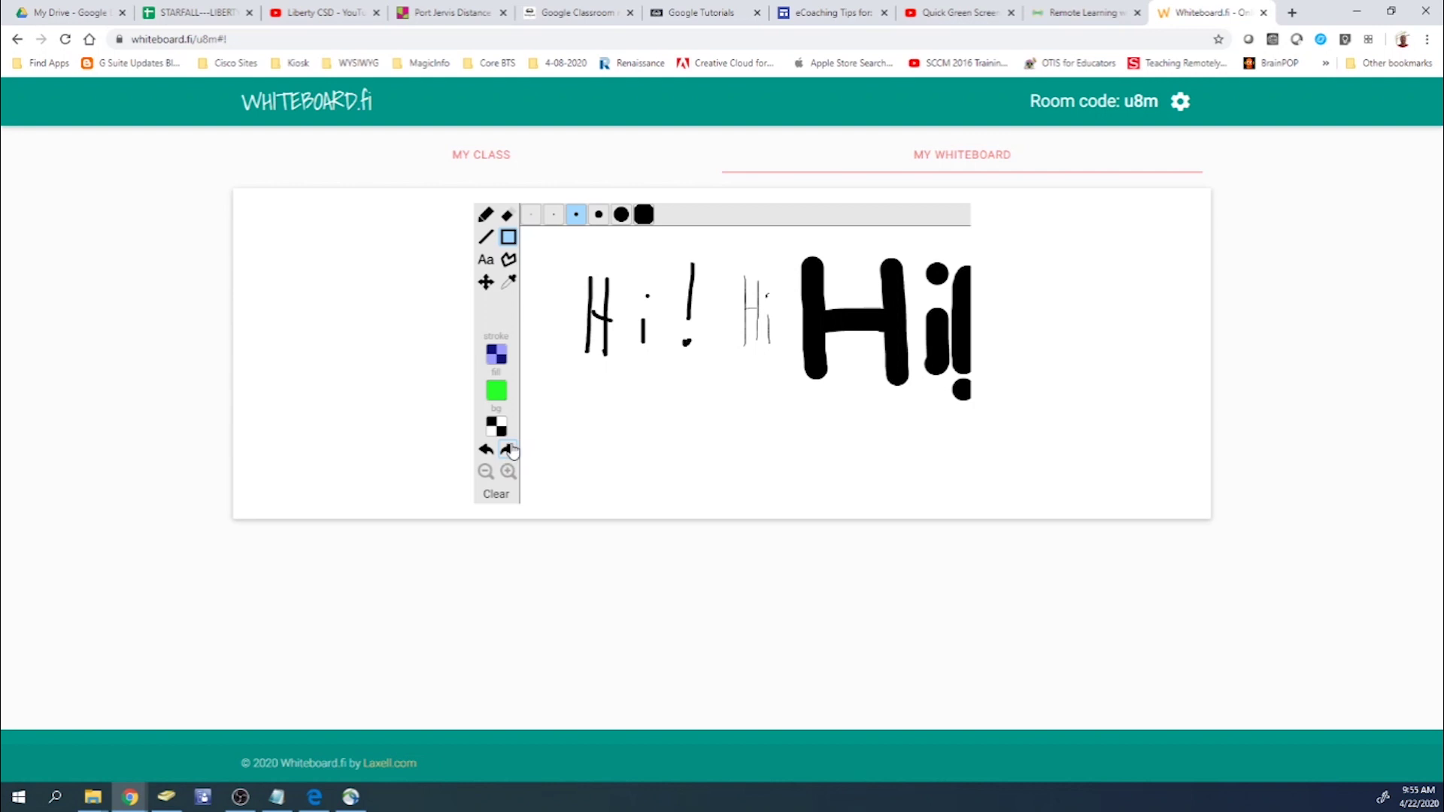
# - Clear the board, then draw a four-cornered green-filled polygon near its top-left
pyautogui.click(498, 498)
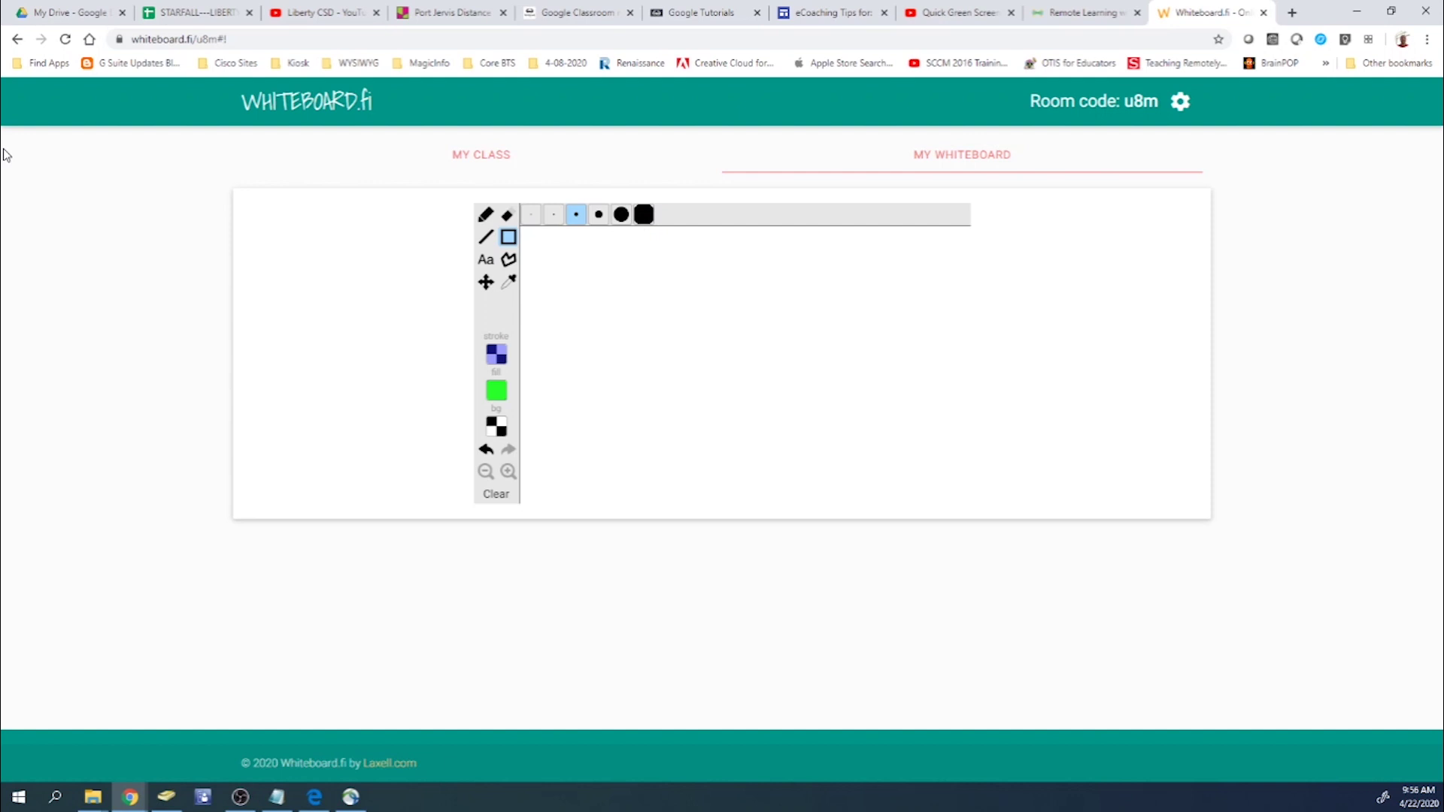
pyautogui.click(506, 264)
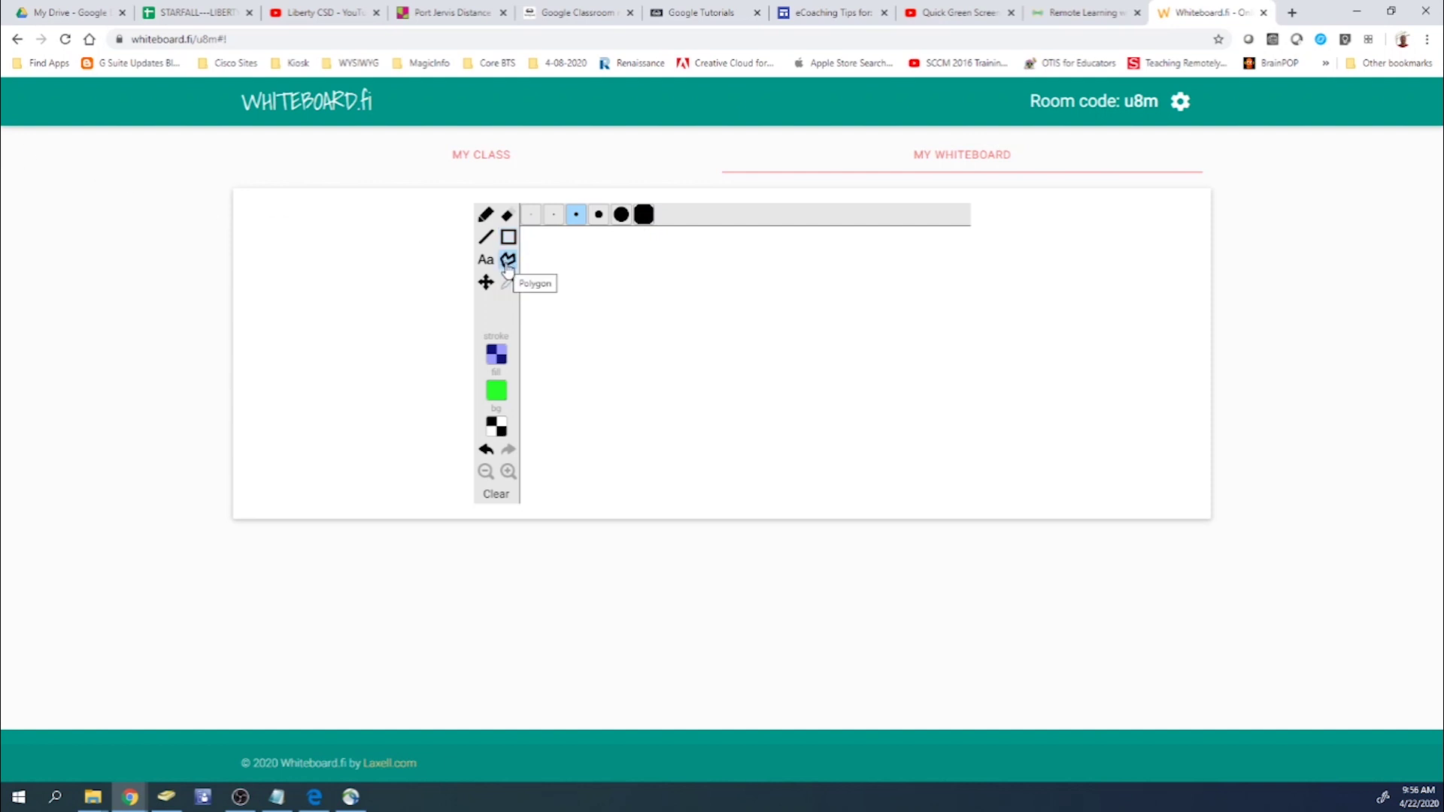
pyautogui.click(583, 356)
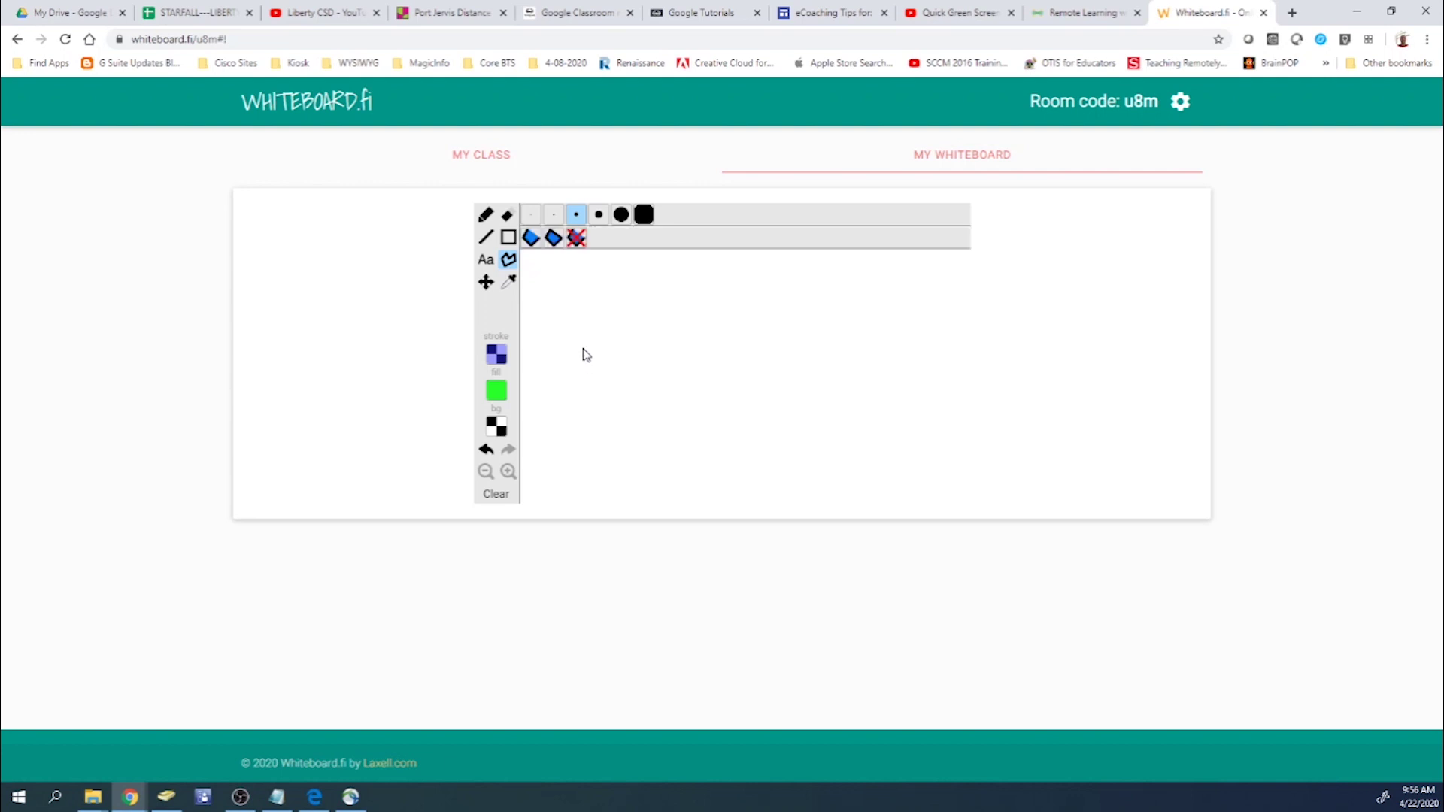
pyautogui.click(567, 268)
pyautogui.click(773, 316)
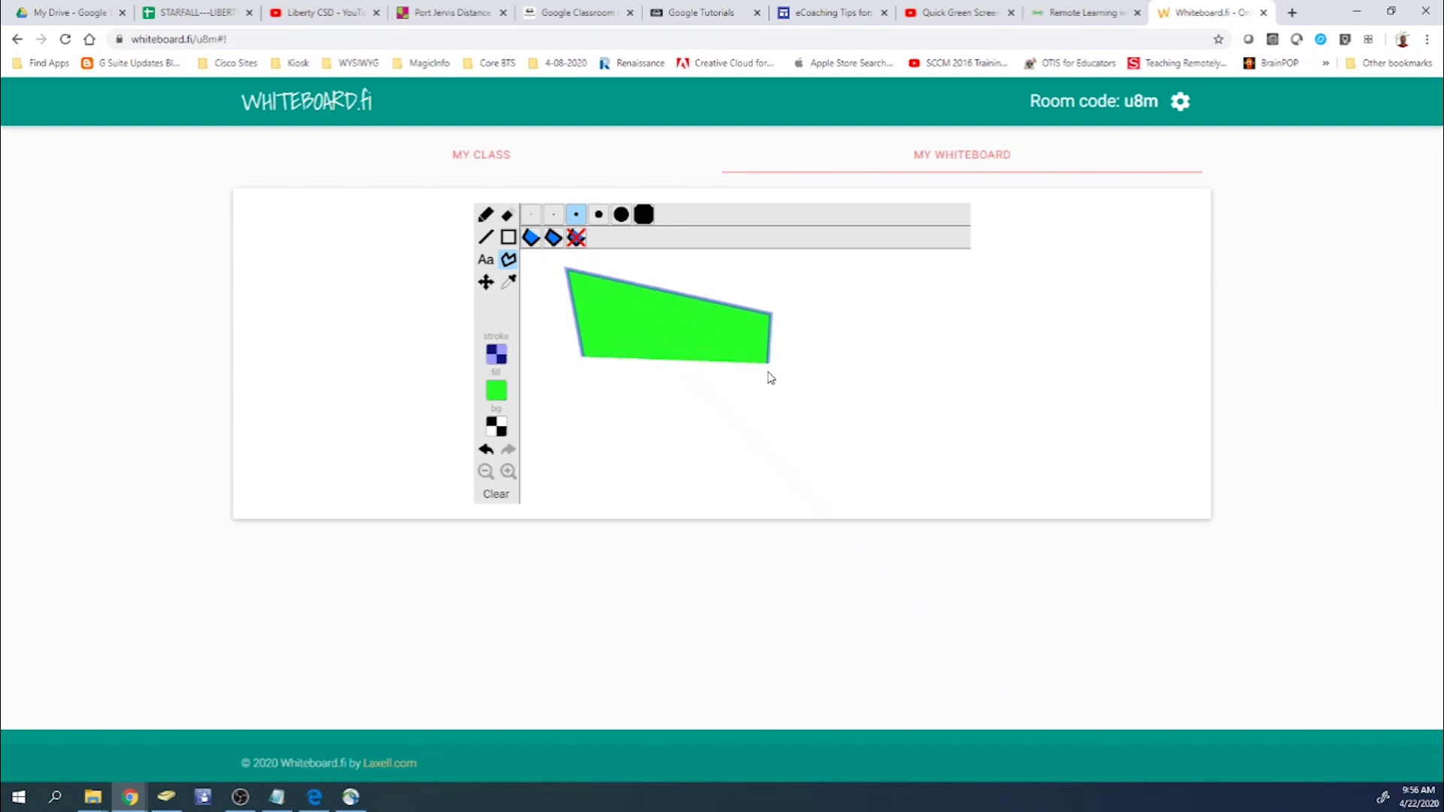
pyautogui.click(604, 415)
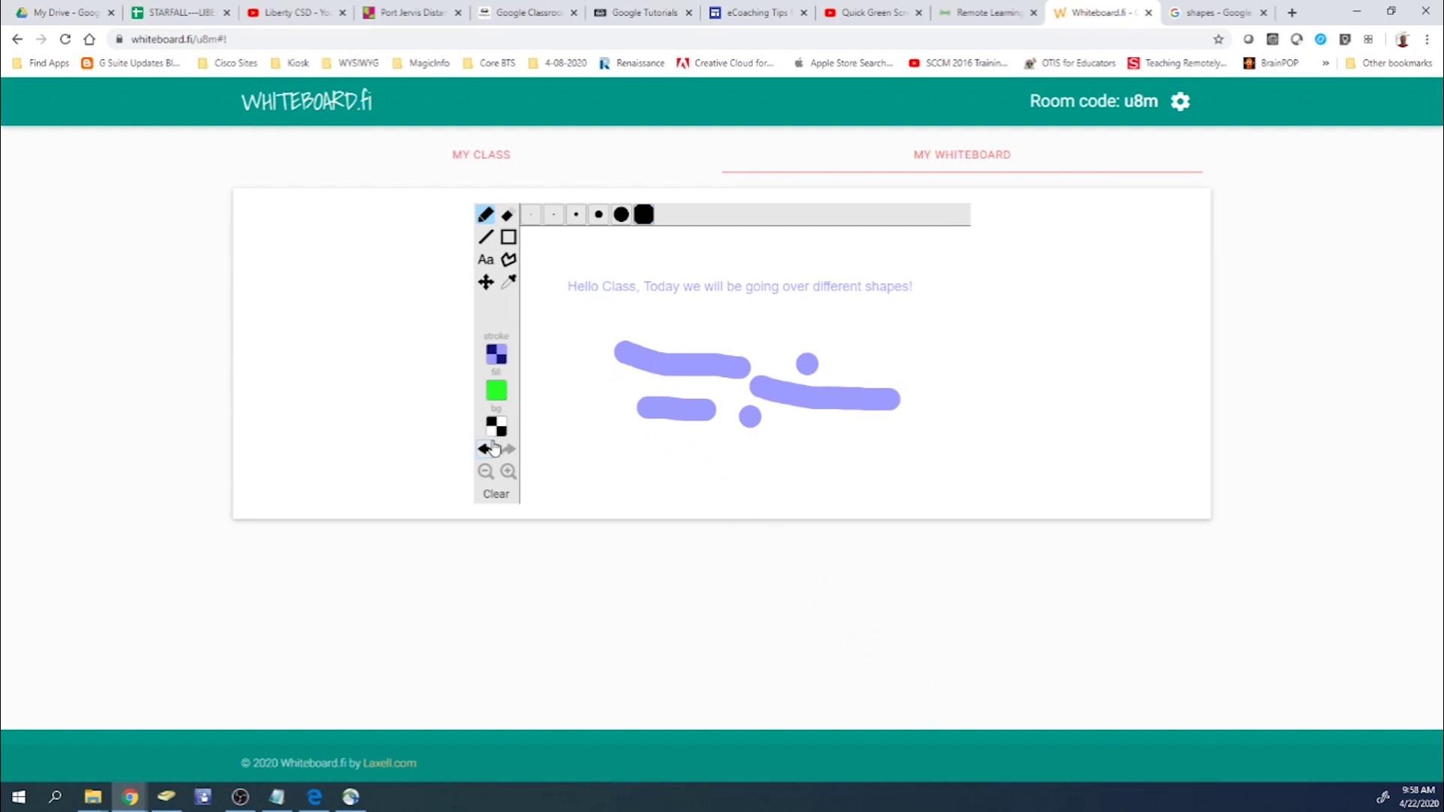
# - Tint the board background lime green by raising its colour opacity
pyautogui.click(501, 431)
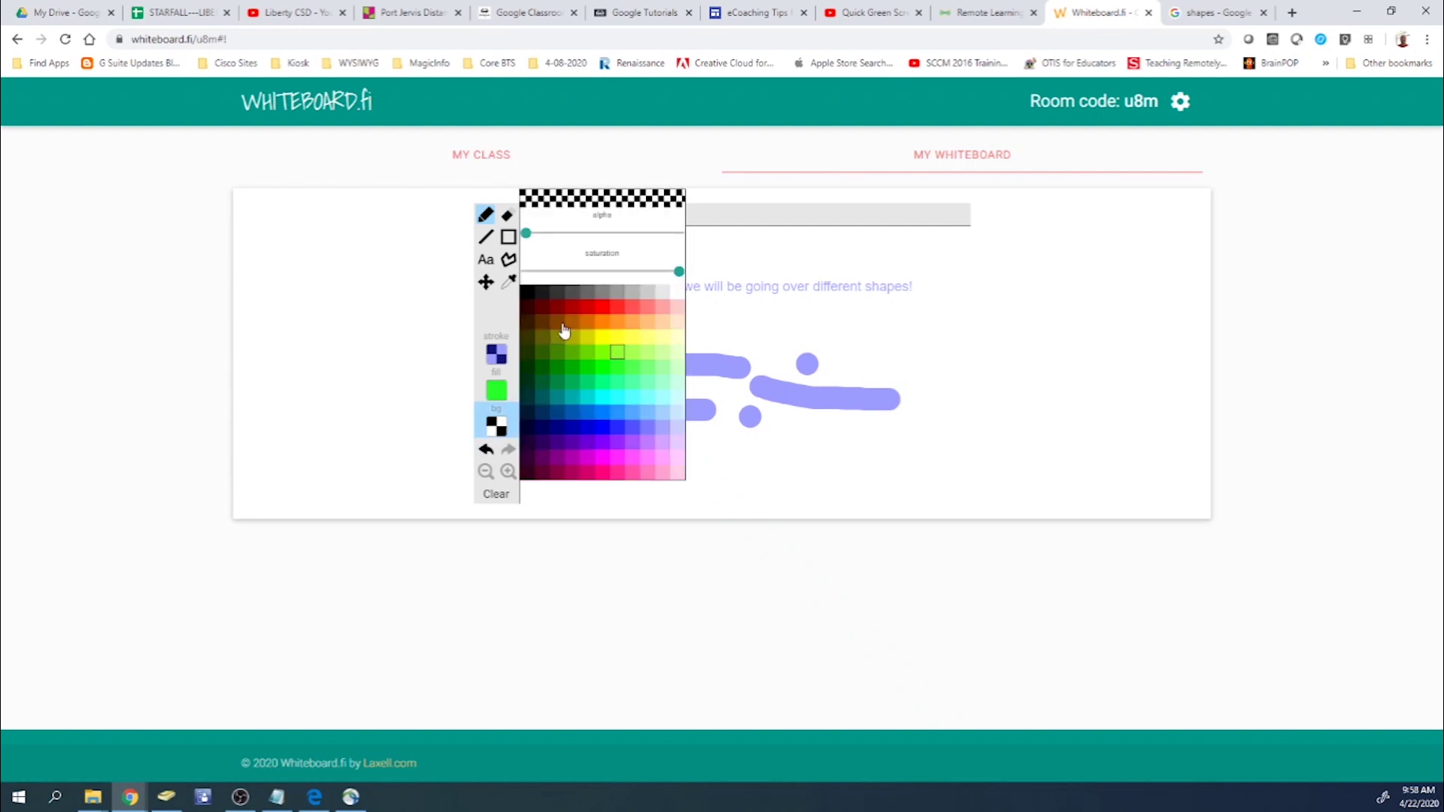
pyautogui.moveTo(526, 238); pyautogui.dragTo(516, 238)
pyautogui.moveTo(517, 237); pyautogui.dragTo(536, 236)
pyautogui.moveTo(544, 234); pyautogui.dragTo(681, 221)
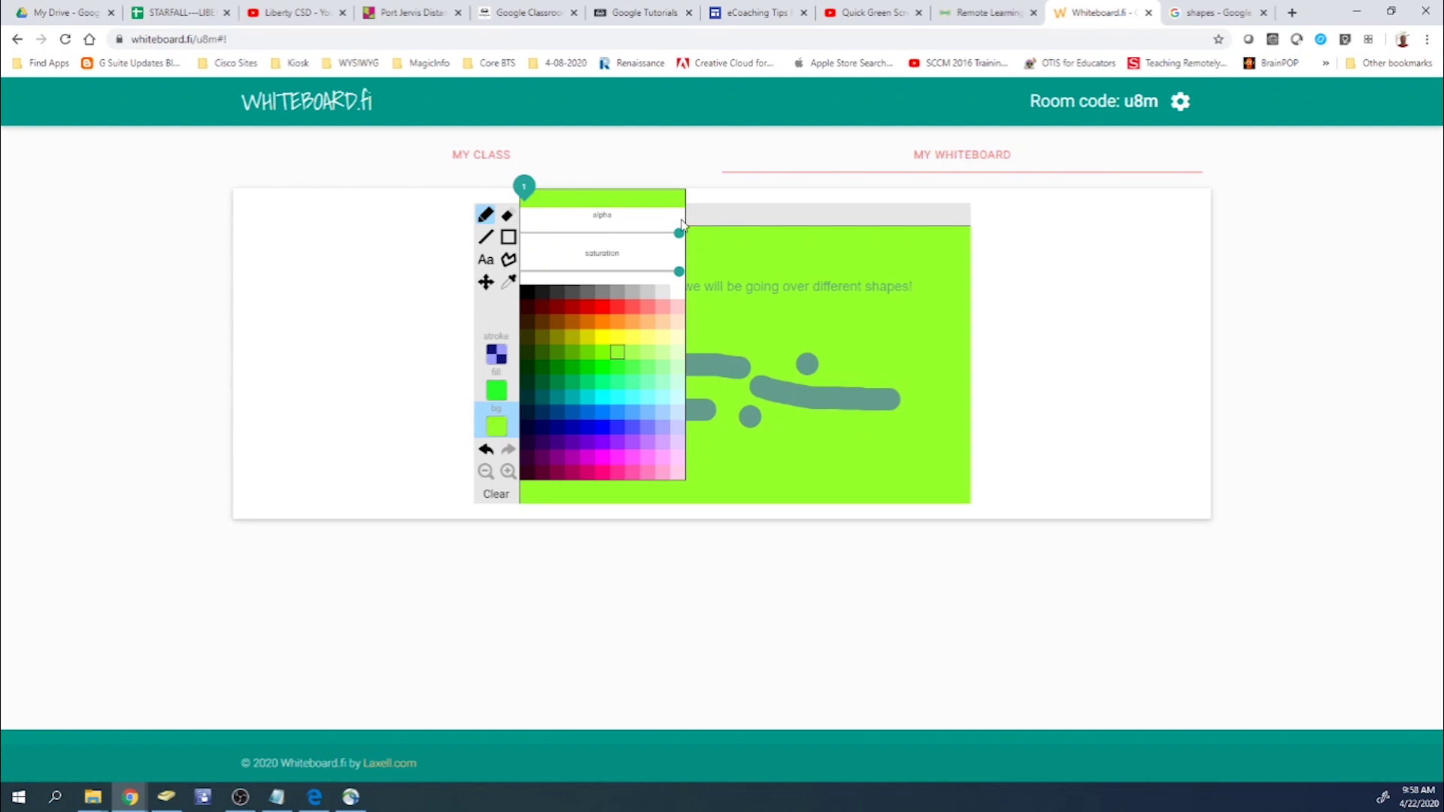
# - Undo the last long stroke and both dots, and fade the background back to white
pyautogui.click(486, 449)
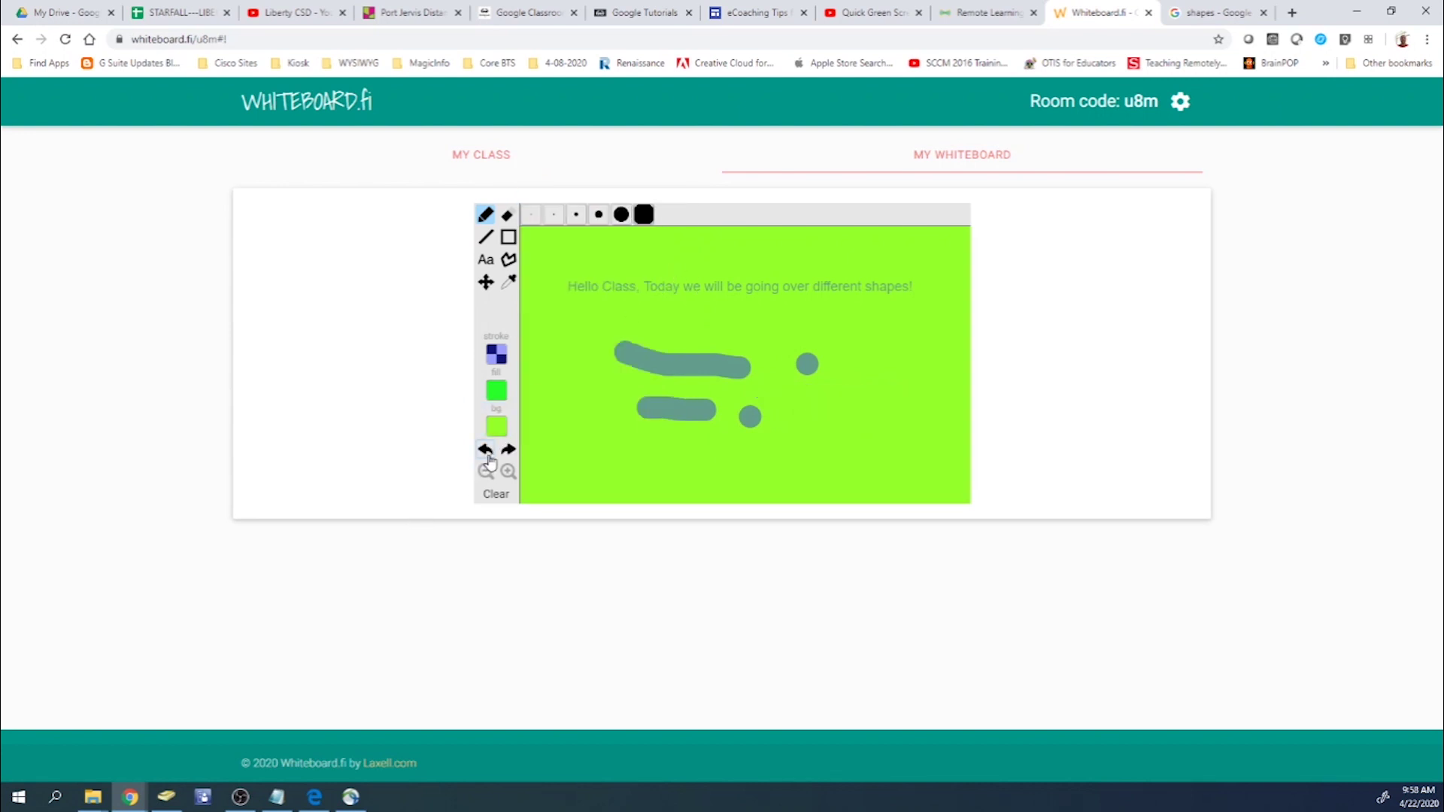
pyautogui.click(486, 448)
pyautogui.click(488, 446)
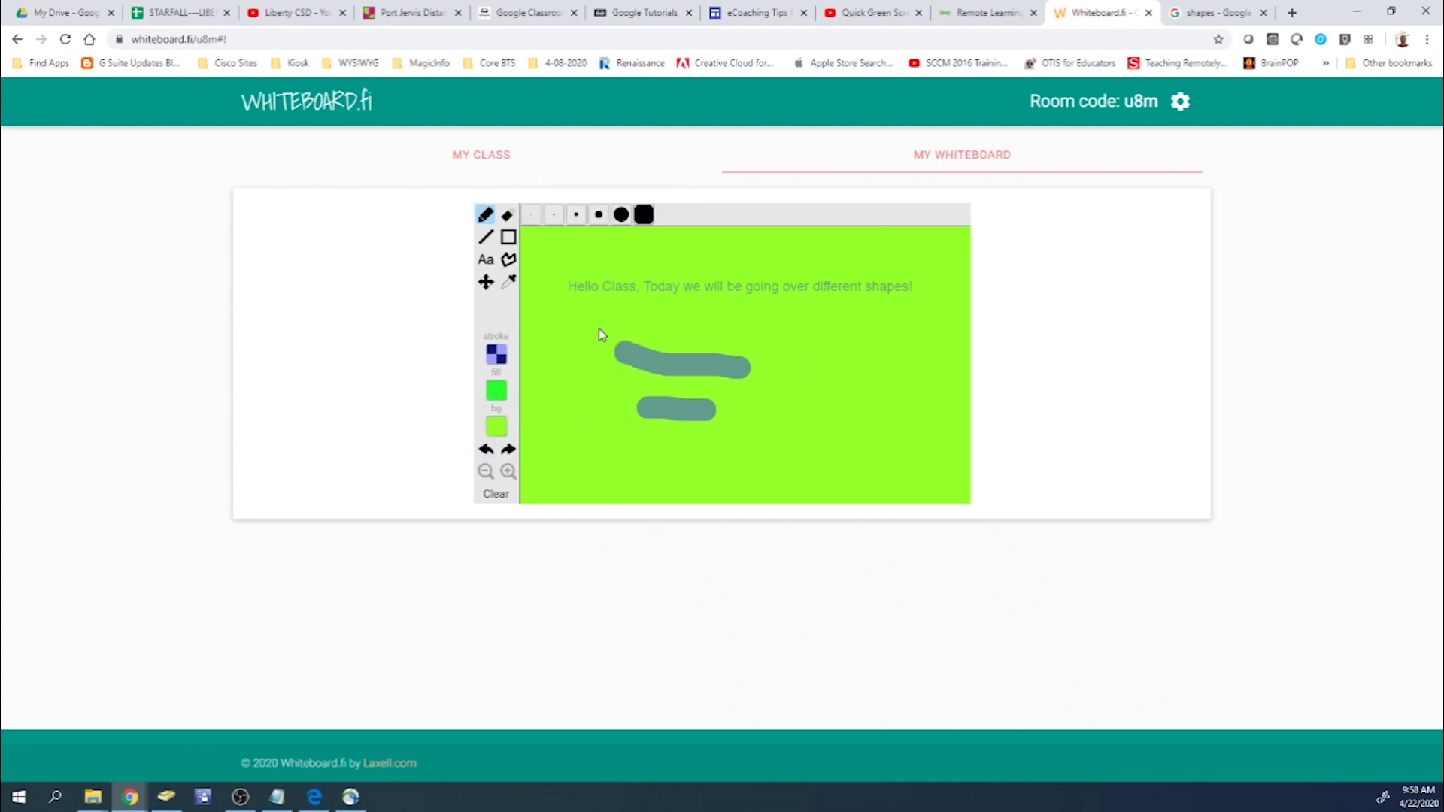
pyautogui.moveTo(497, 426)
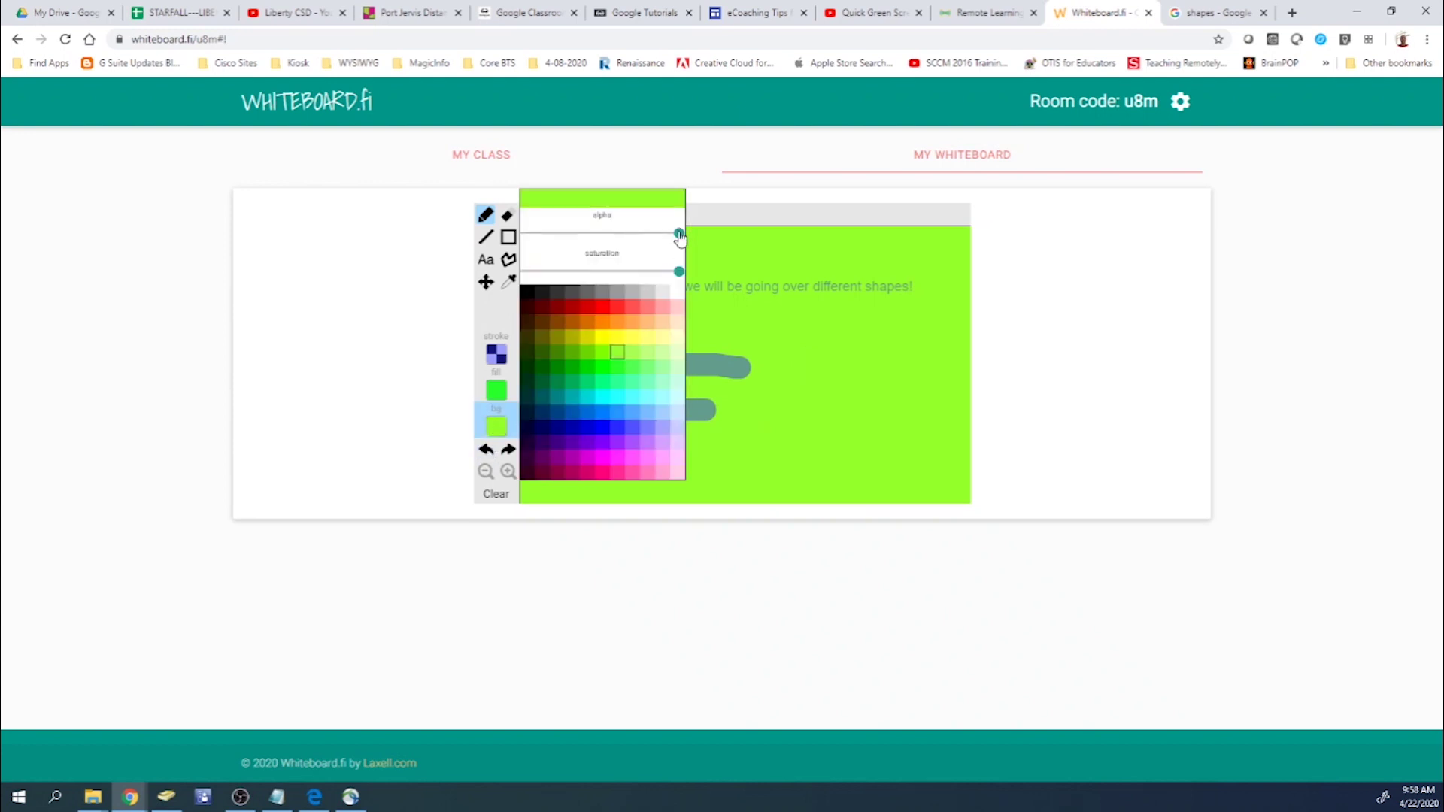
pyautogui.moveTo(680, 233); pyautogui.dragTo(525, 233)
pyautogui.click(1179, 104)
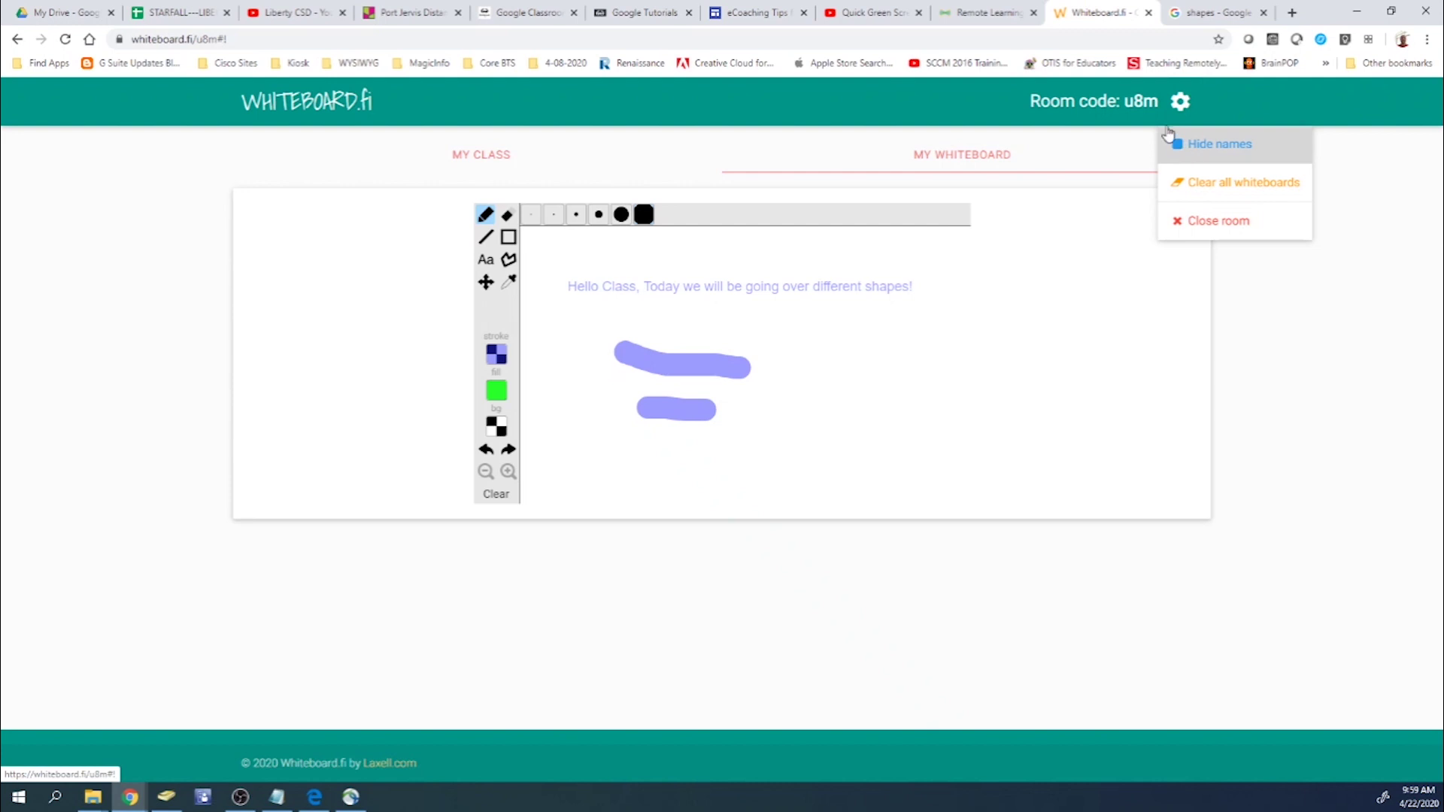
pyautogui.click(1174, 140)
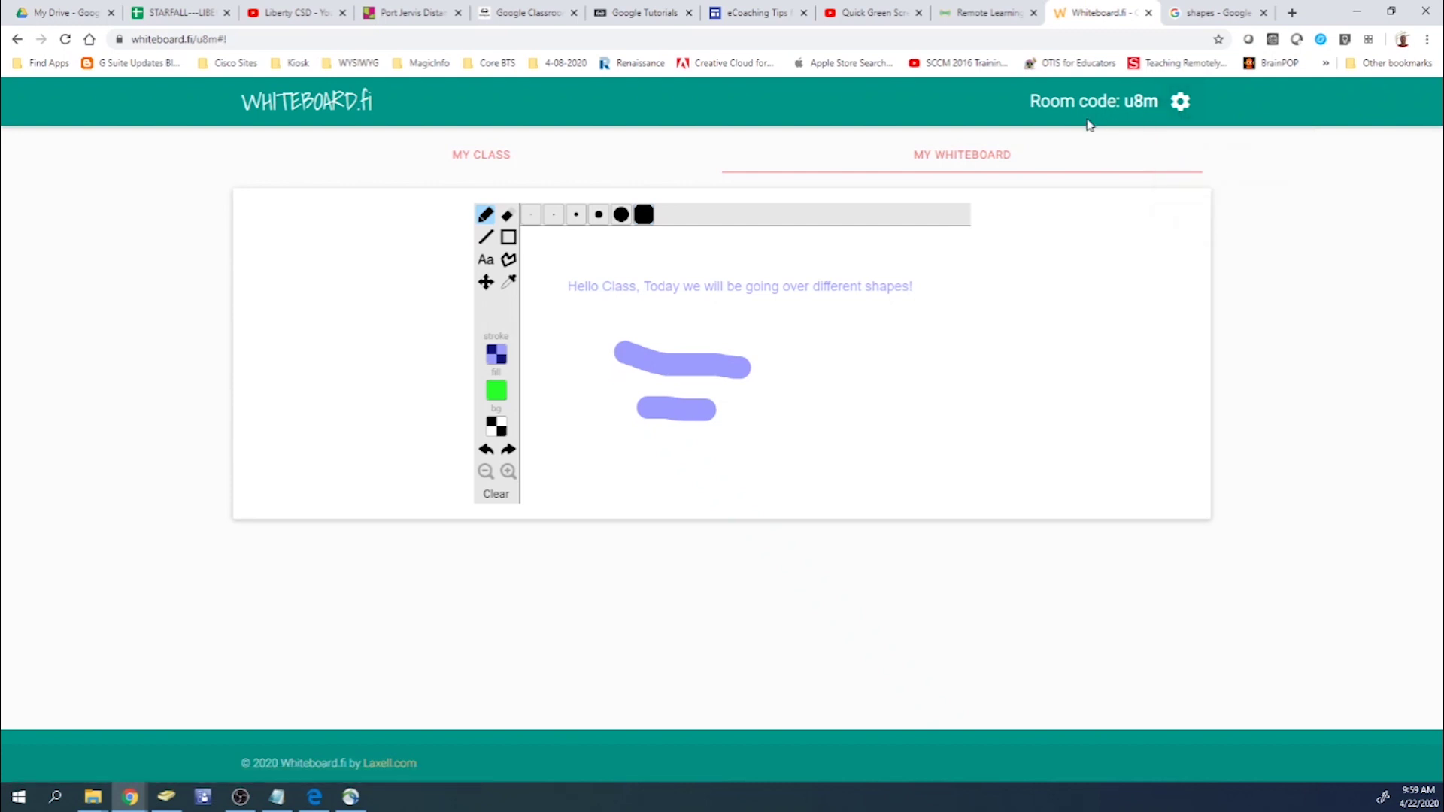
pyautogui.click(1181, 117)
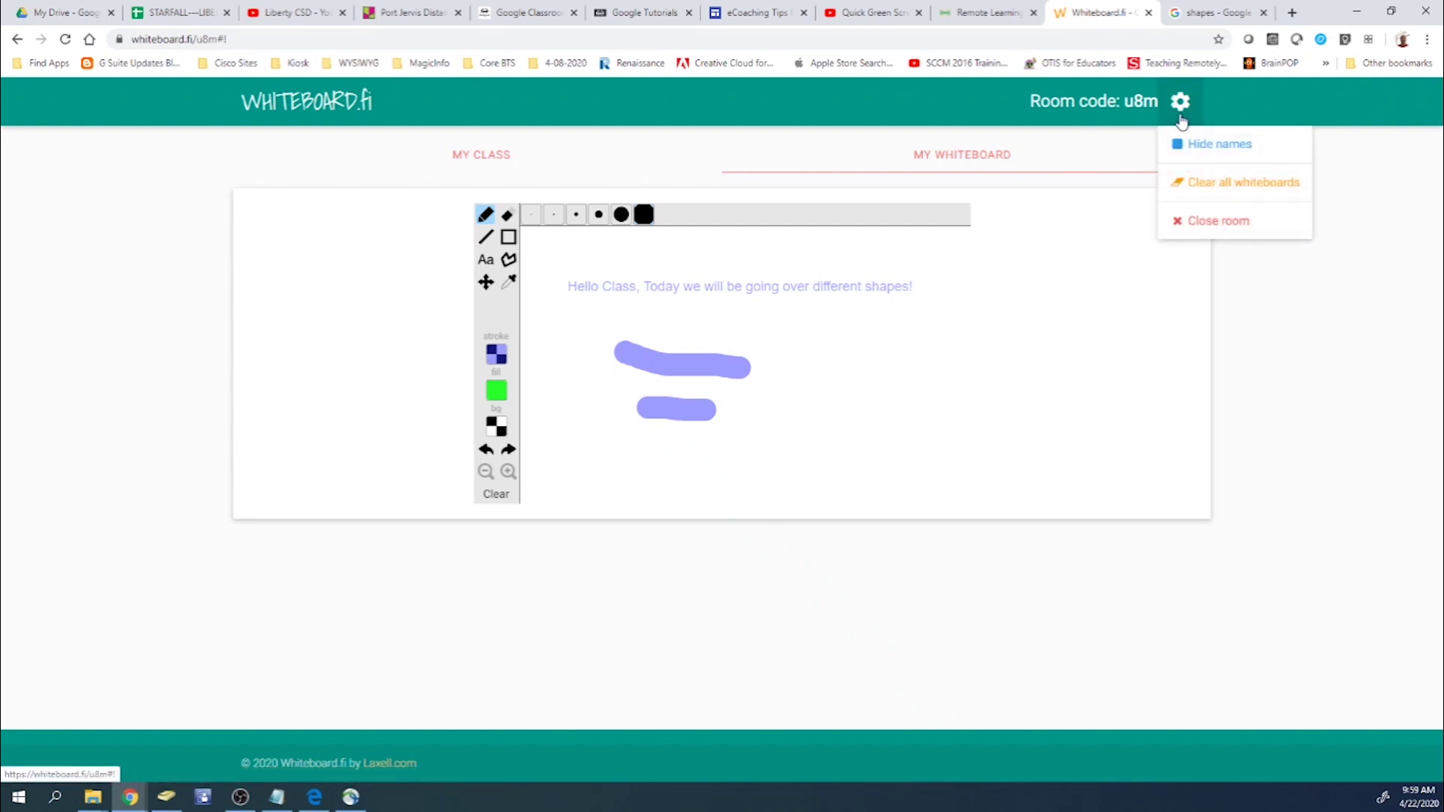
pyautogui.click(1229, 185)
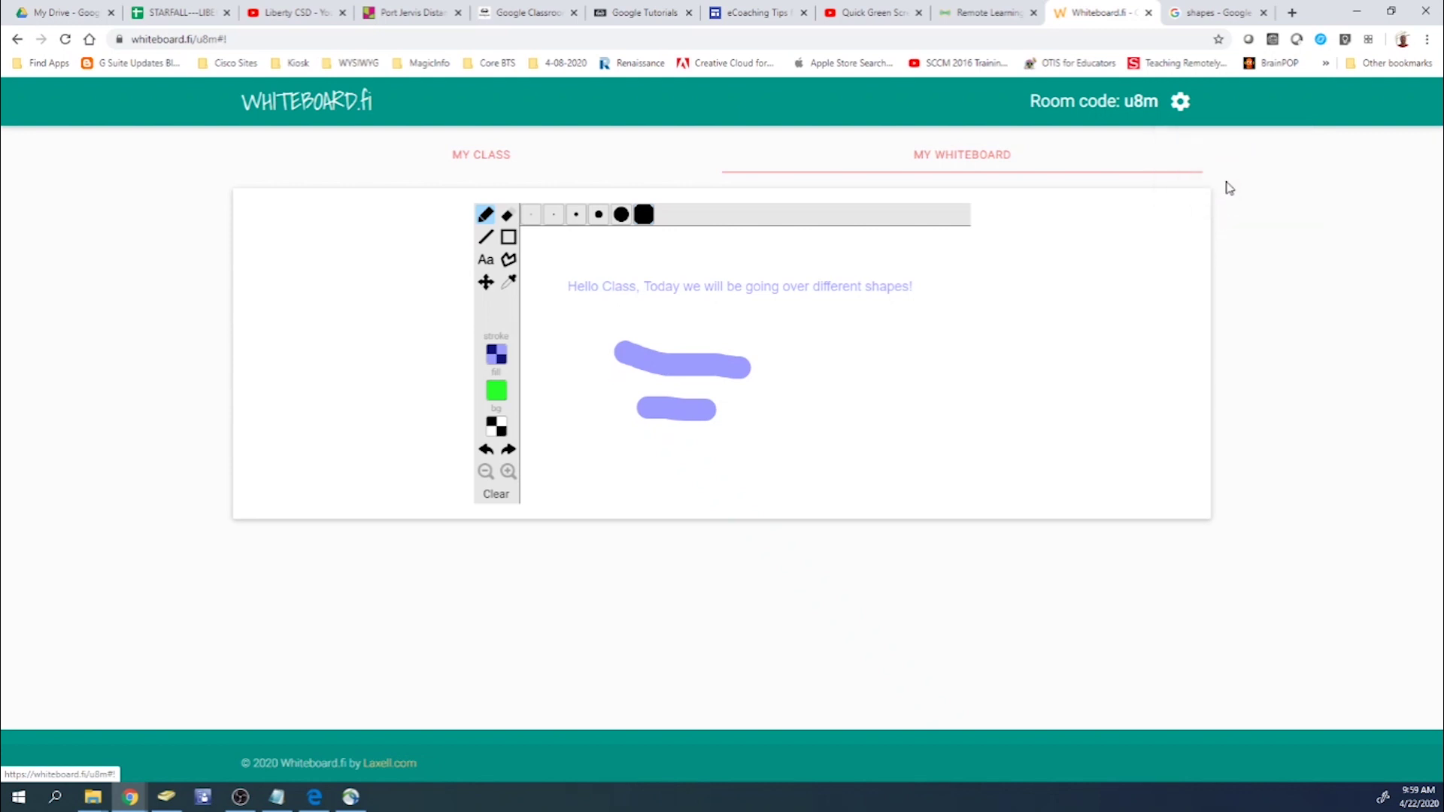
pyautogui.click(1181, 103)
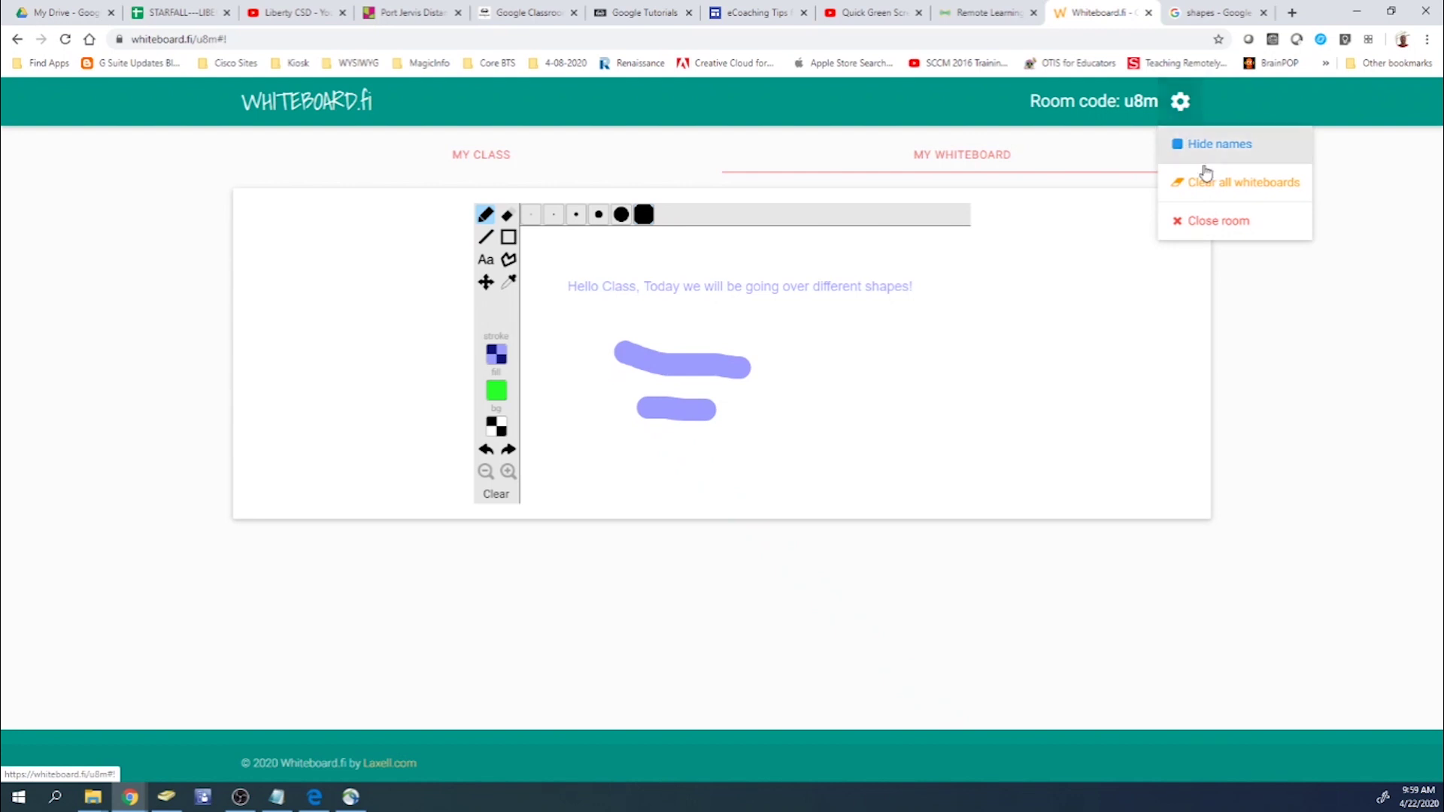
# - Dismiss the gear settings dropdown by clicking an empty area of the page
pyautogui.click(1291, 334)
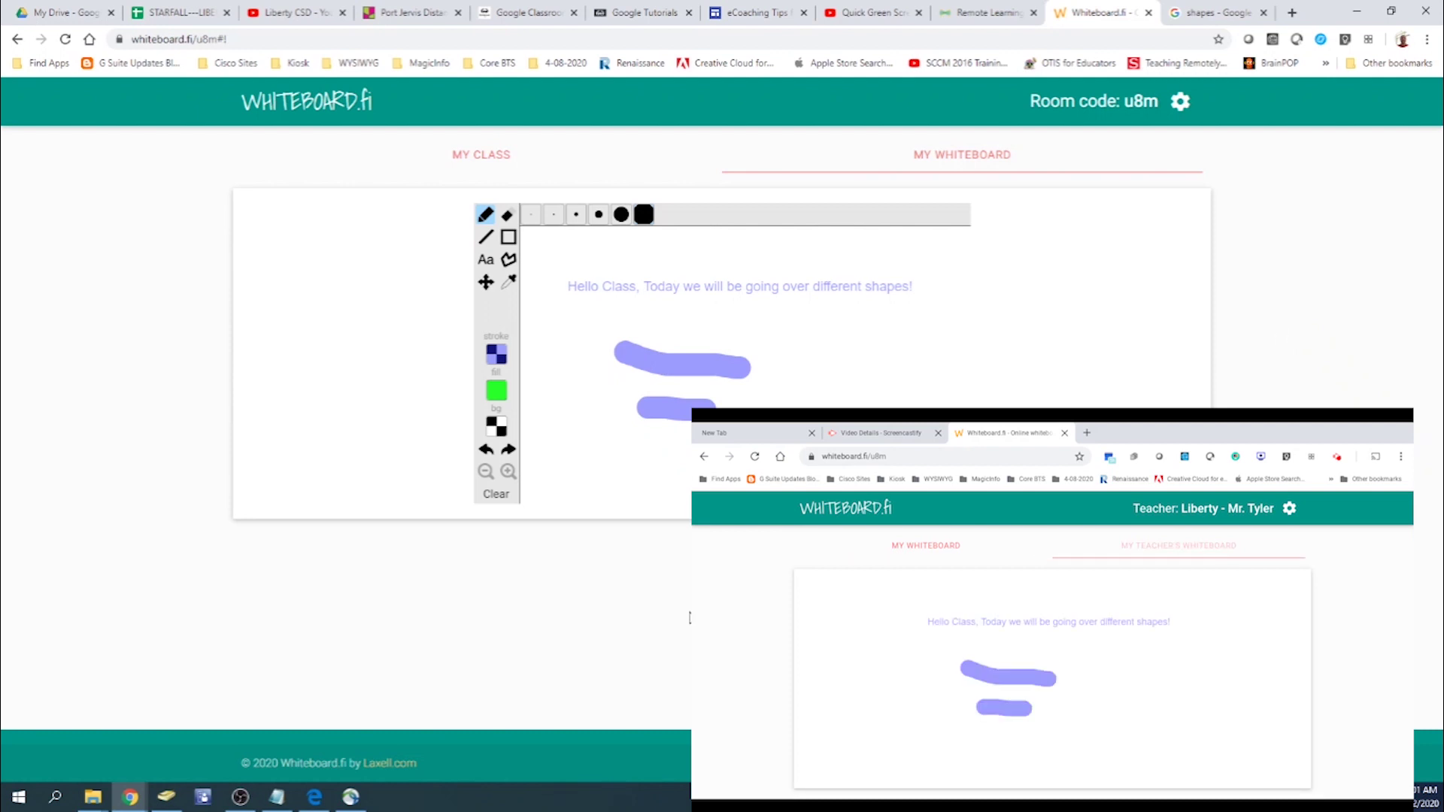
pyautogui.click(482, 155)
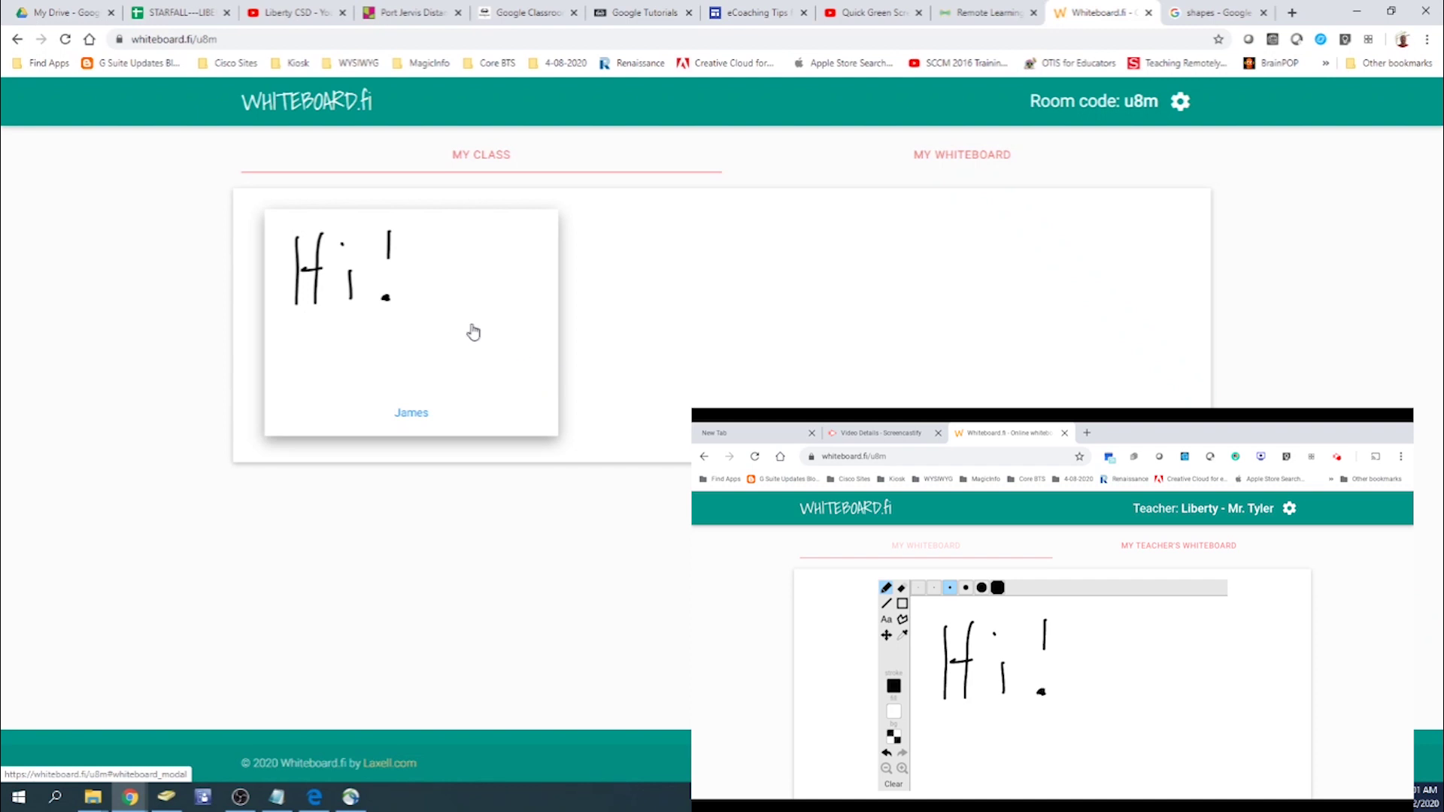
pyautogui.click(944, 145)
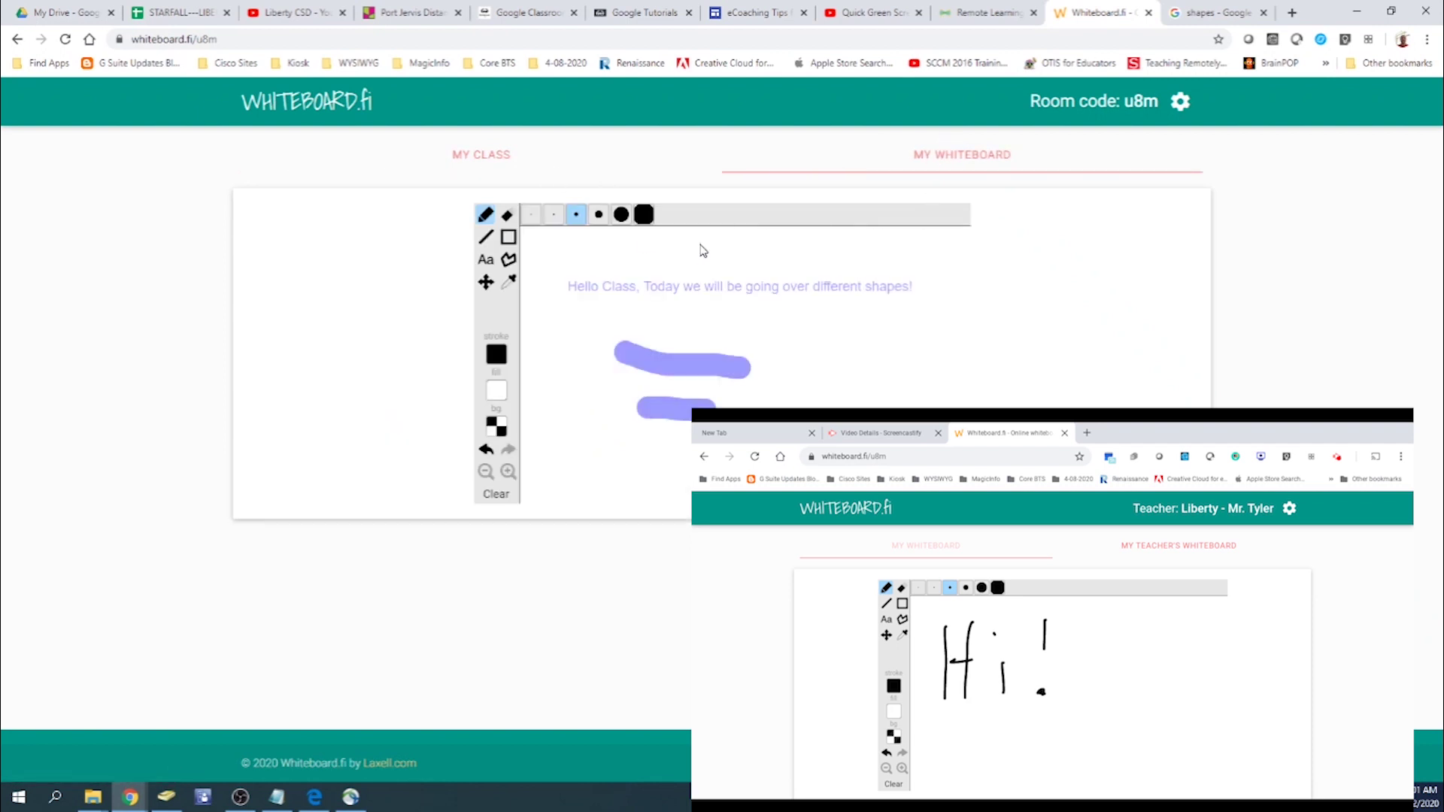
# - Clear the teacher's board and handwrite '4 x 4 =' with the pencil
pyautogui.click(496, 495)
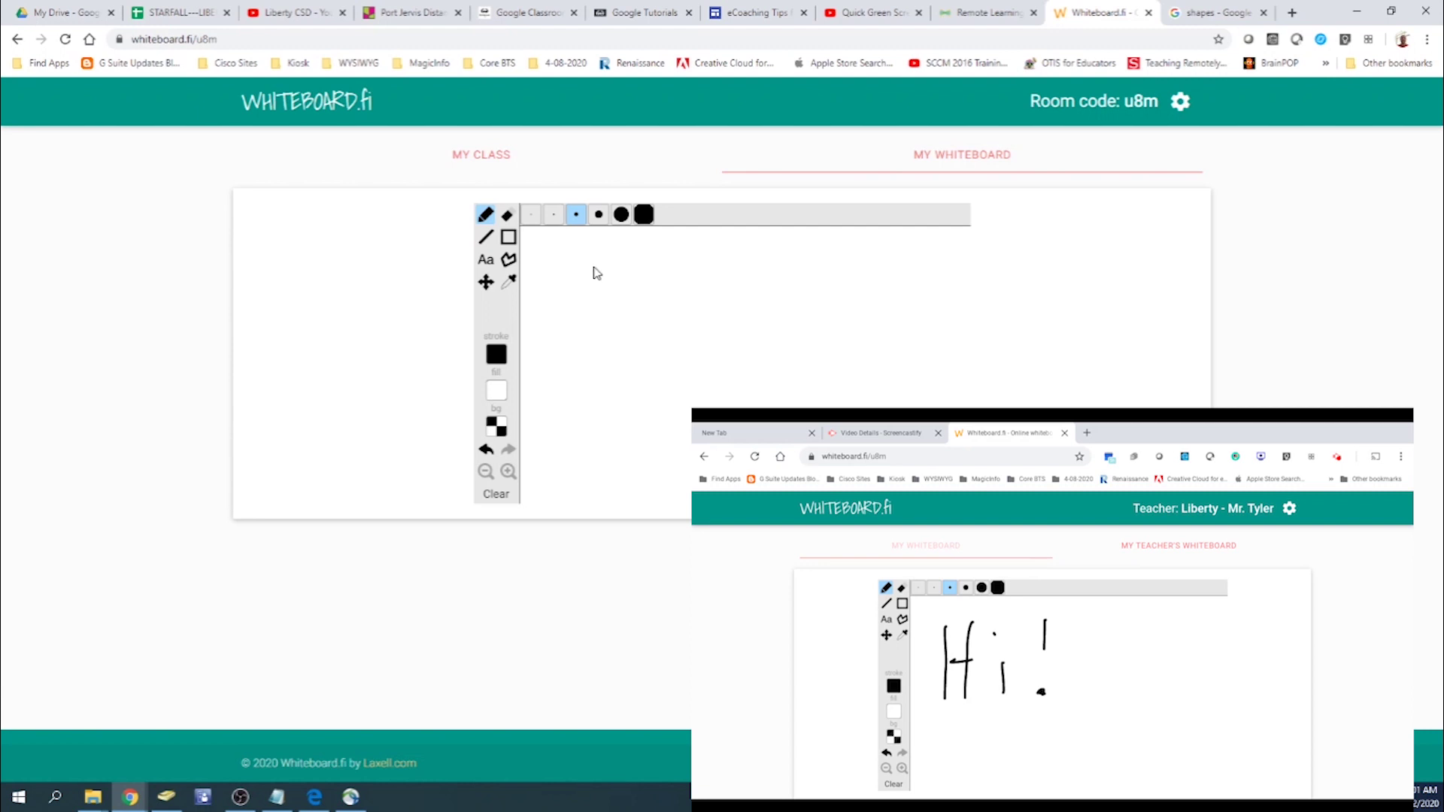
pyautogui.moveTo(595, 266); pyautogui.dragTo(594, 364)
pyautogui.moveTo(572, 271)
pyautogui.mouseDown()
pyautogui.moveTo(571, 316)
pyautogui.moveTo(595, 316)
pyautogui.moveTo(656, 376)
pyautogui.mouseUp()
pyautogui.moveTo(642, 325); pyautogui.dragTo(610, 367)
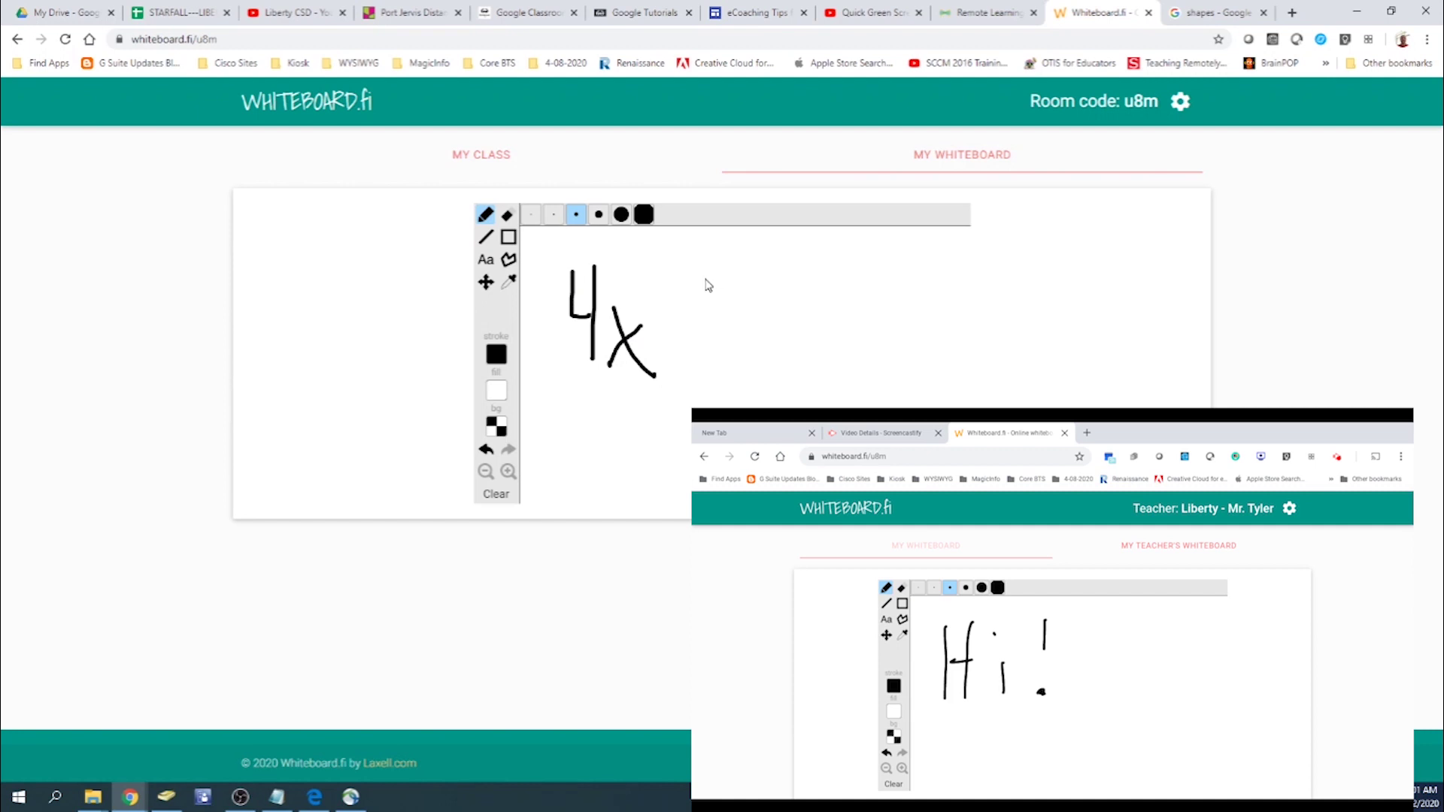
pyautogui.moveTo(706, 278); pyautogui.dragTo(701, 375)
pyautogui.moveTo(686, 303)
pyautogui.mouseDown()
pyautogui.moveTo(685, 326)
pyautogui.moveTo(796, 344)
pyautogui.moveTo(830, 322)
pyautogui.mouseUp()
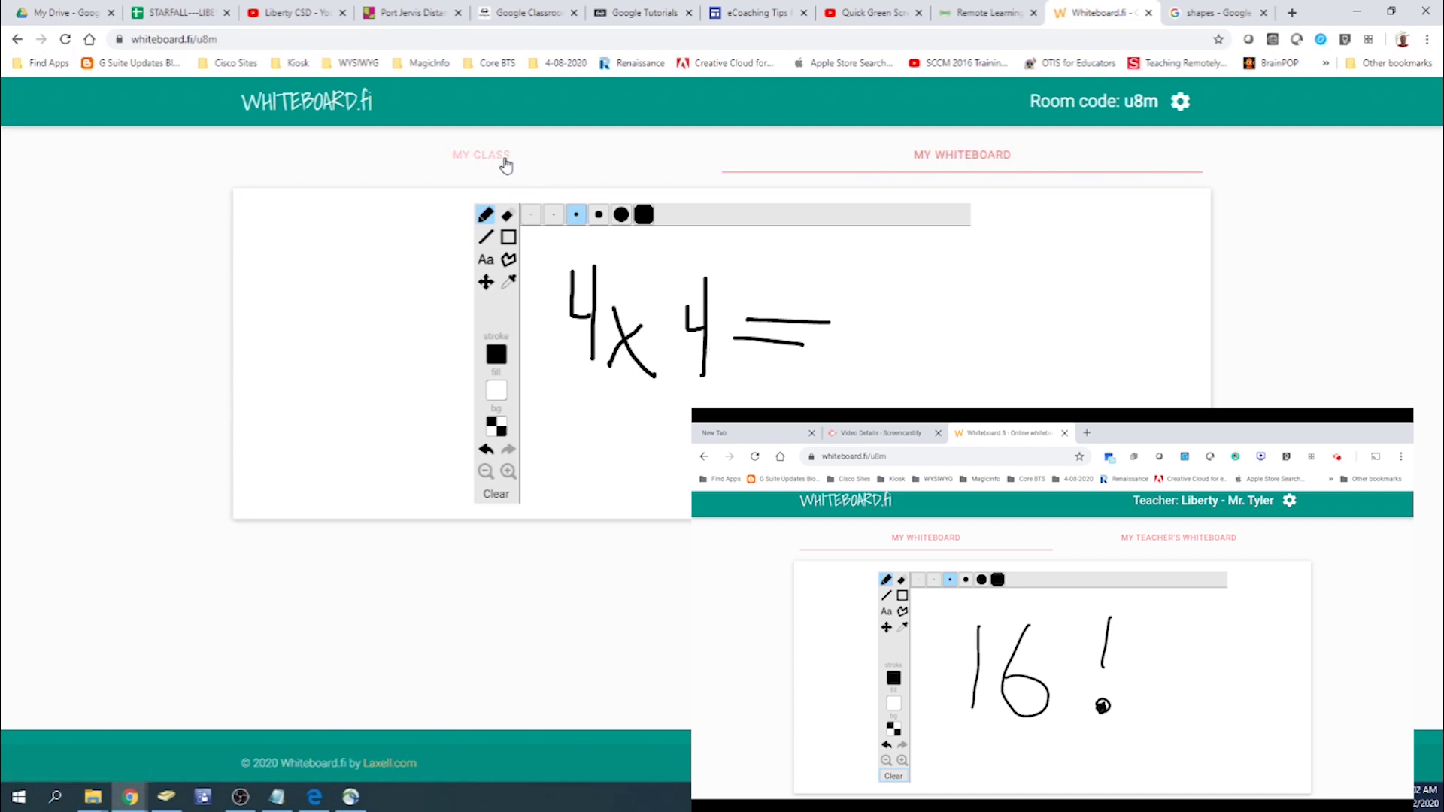
# - In My Class, enlarge the student's board to read the answer, then close it
pyautogui.click(504, 162)
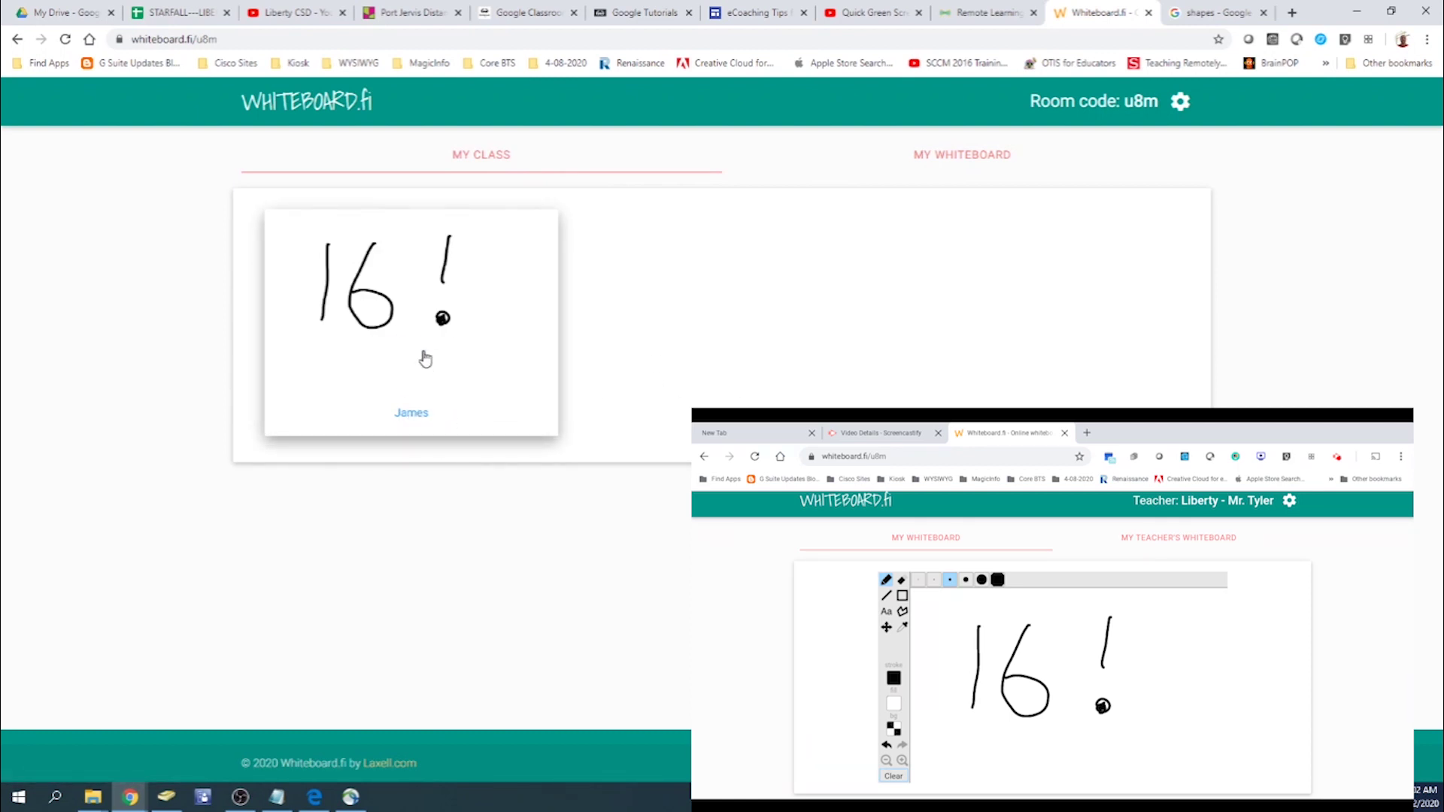
pyautogui.click(419, 327)
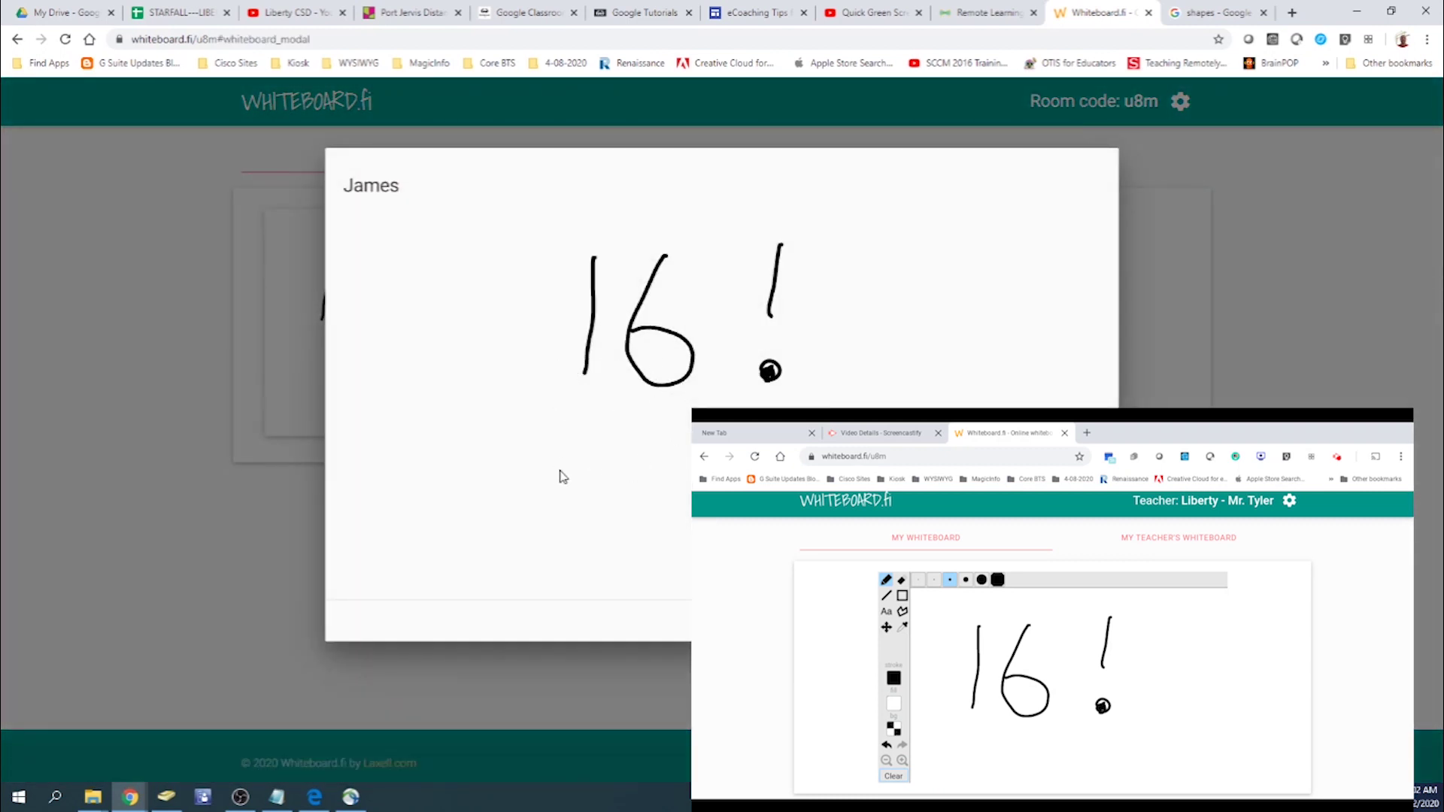
pyautogui.moveTo(639, 474); pyautogui.dragTo(599, 492)
pyautogui.press('Escape')
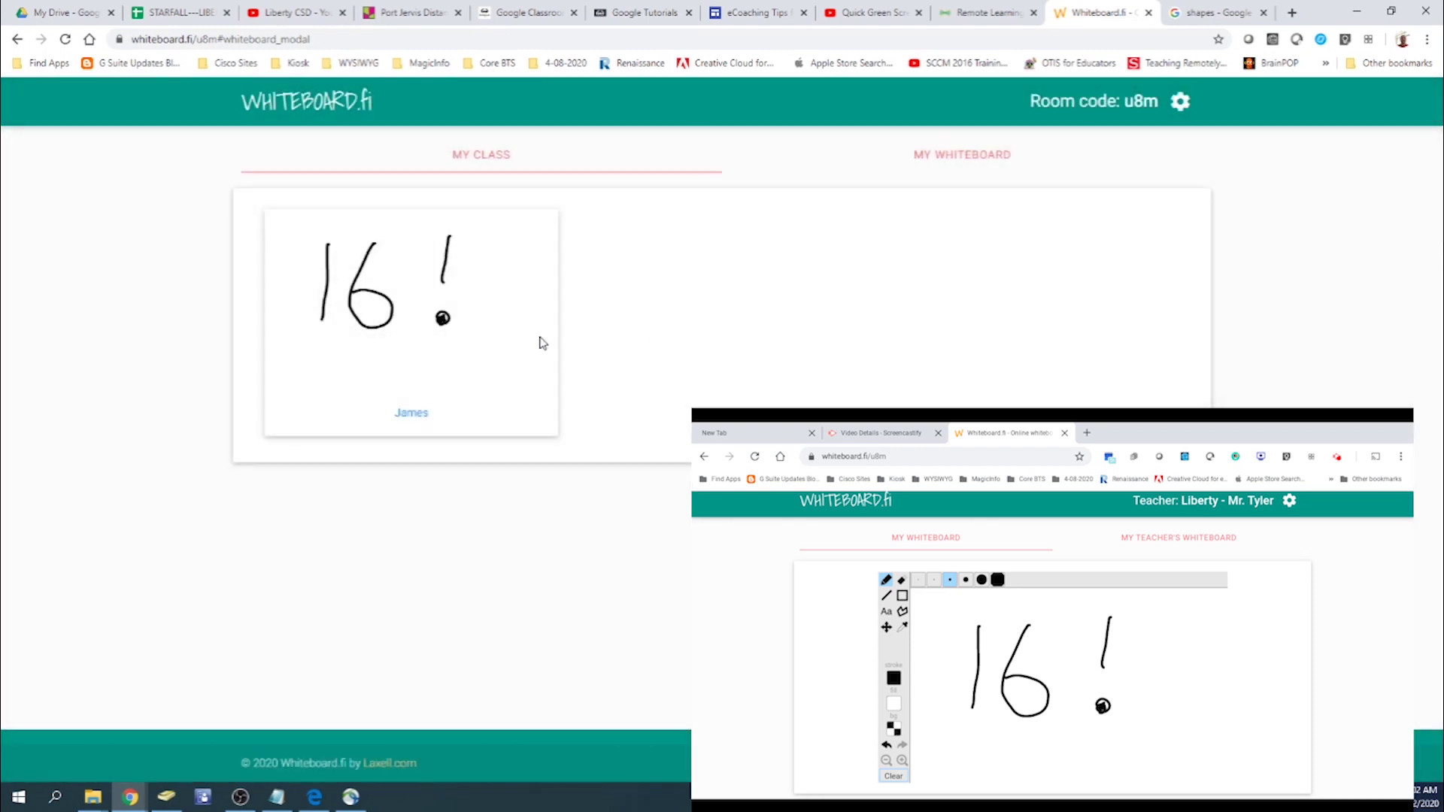
# - Reopen the student's enlarged board until the updated answer '14 ?' appears
pyautogui.click(381, 346)
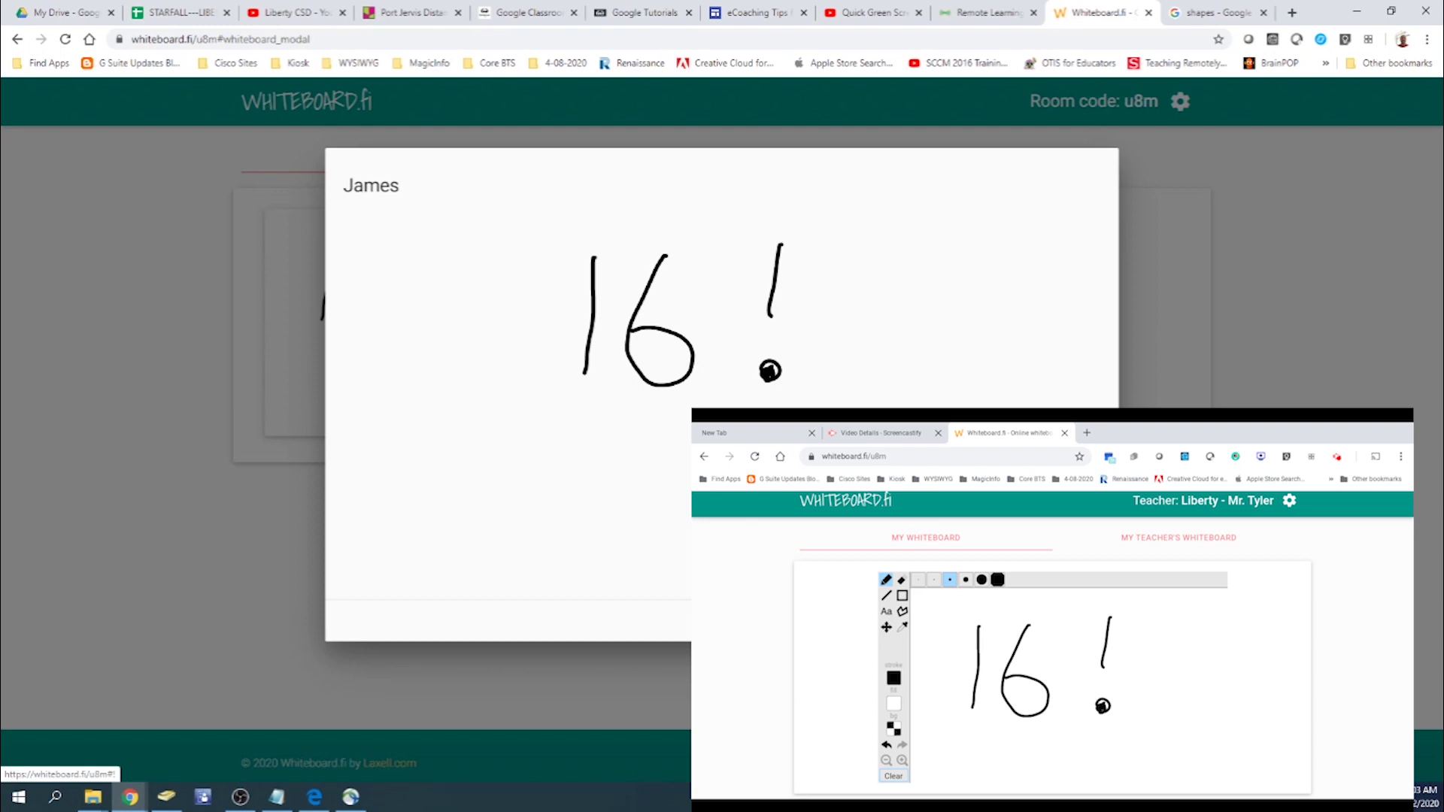
pyautogui.click(1083, 621)
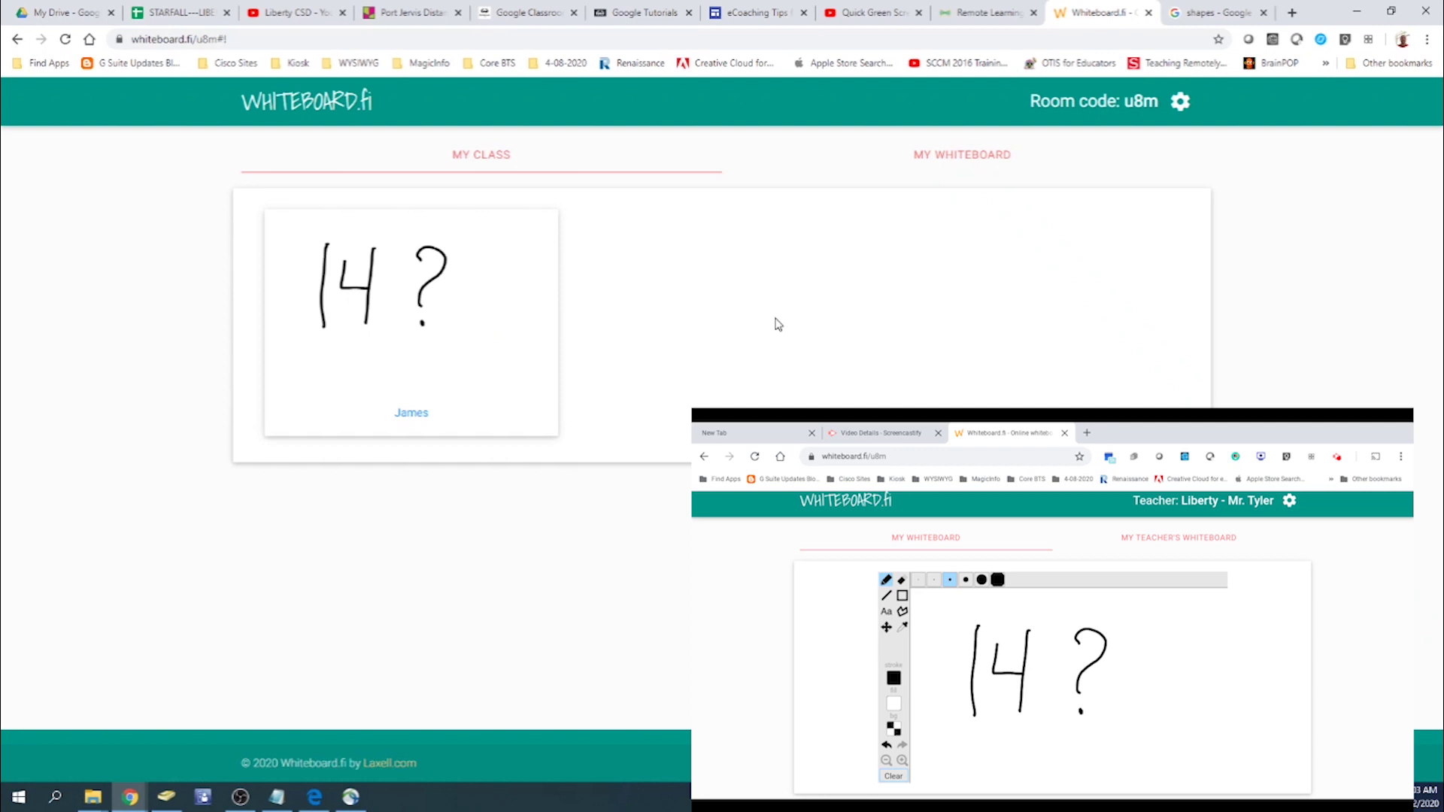
pyautogui.click(432, 388)
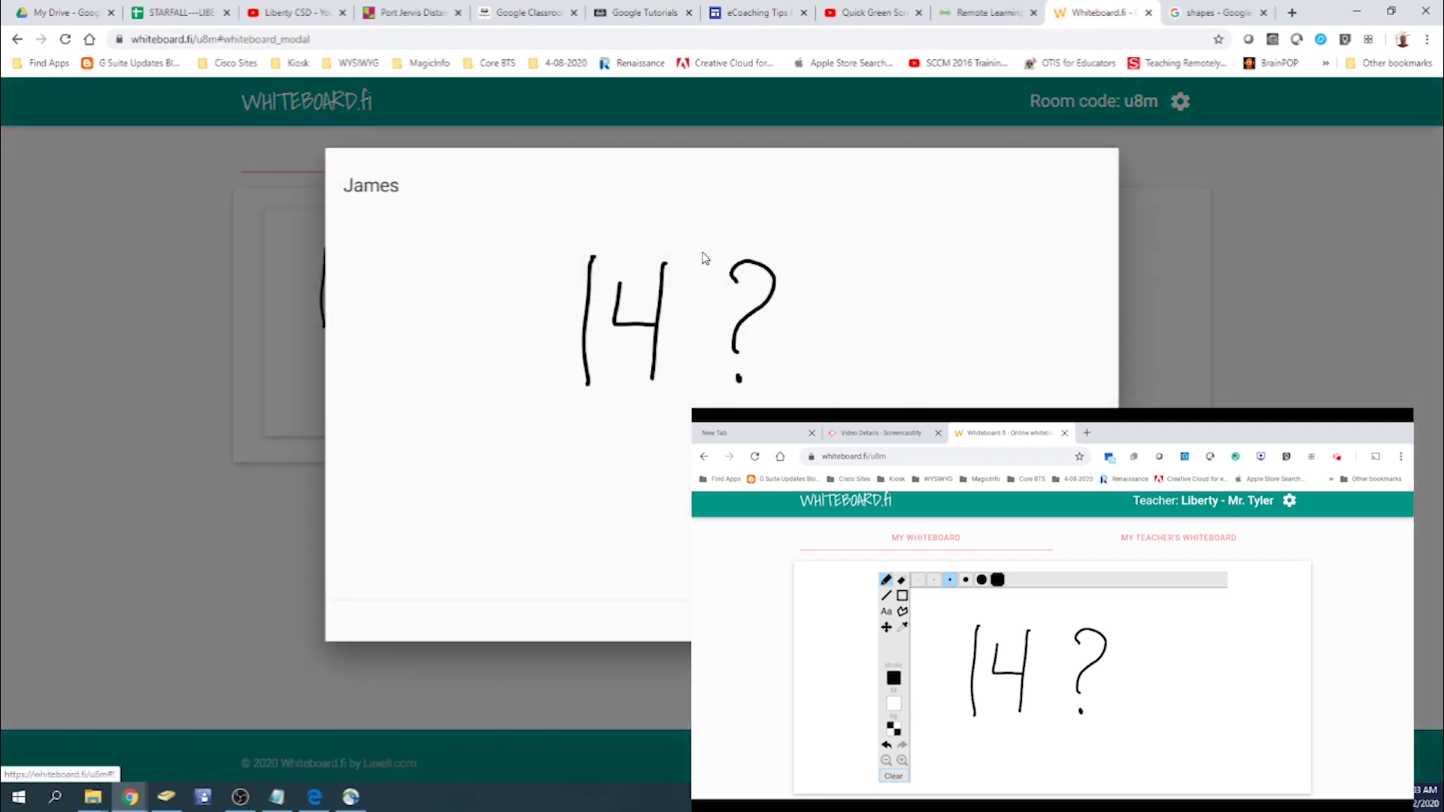
pyautogui.click(213, 316)
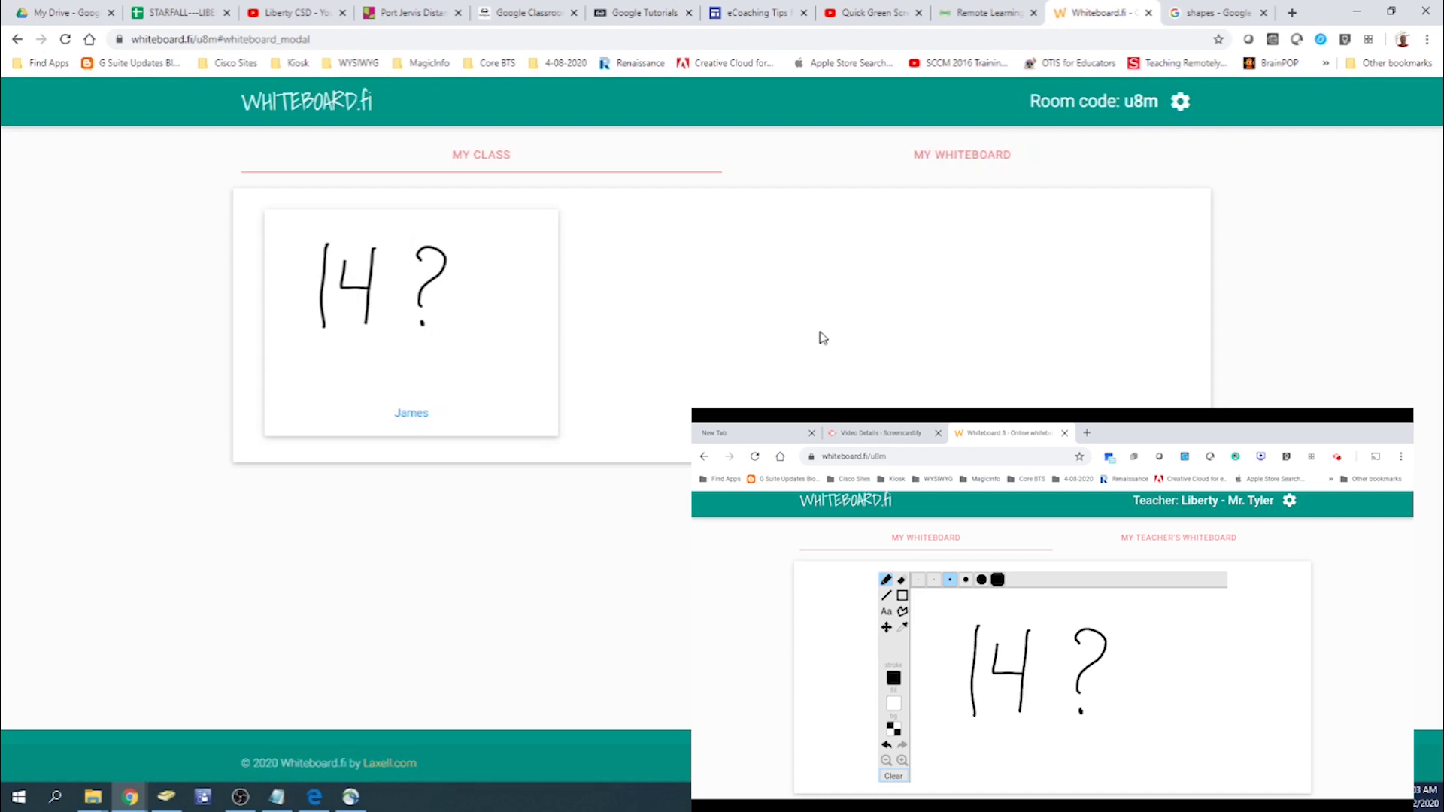
# - On My Whiteboard, type a note to the student, '- That is incor', below '4x4 ='
pyautogui.click(982, 154)
pyautogui.click(485, 259)
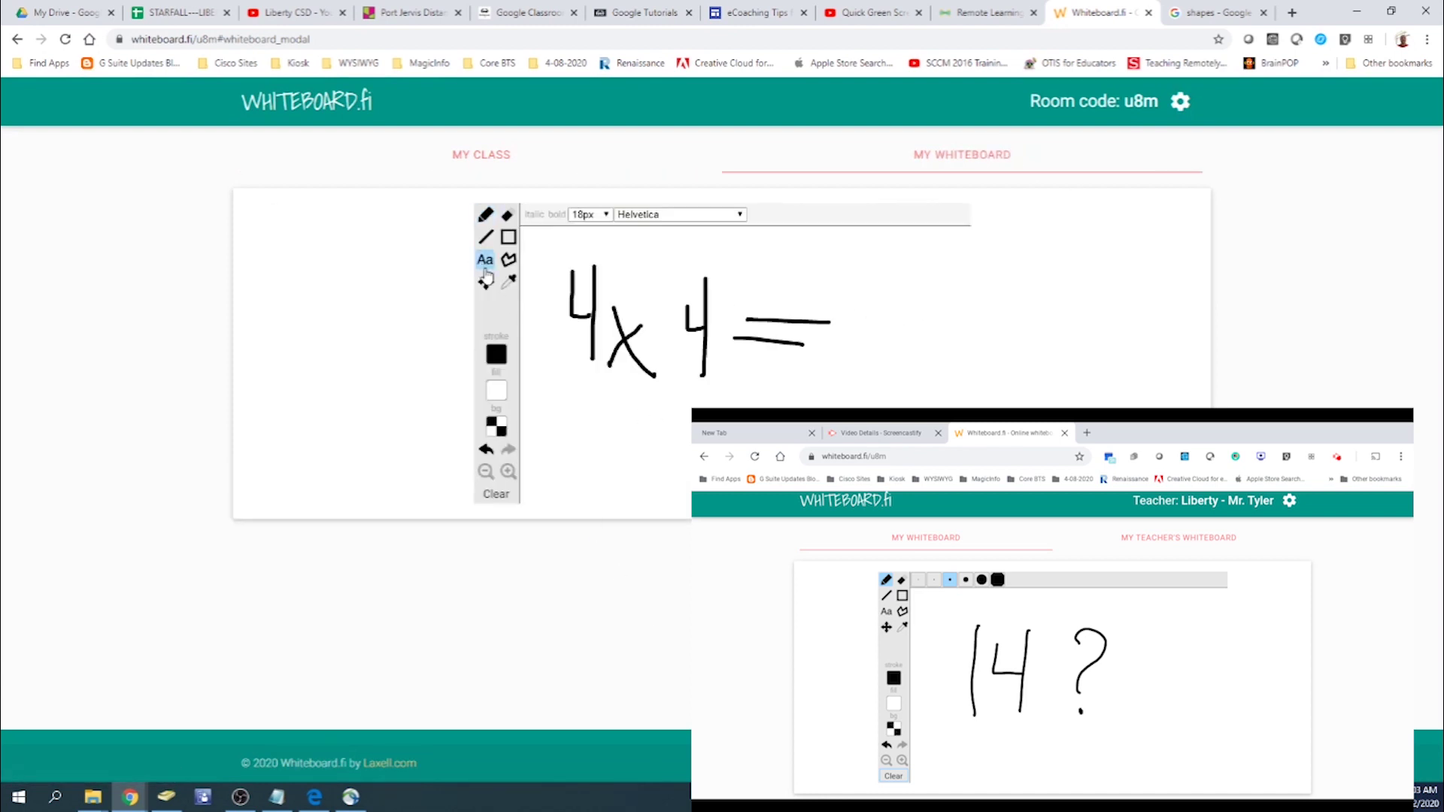
pyautogui.click(566, 423)
pyautogui.write('James 0')
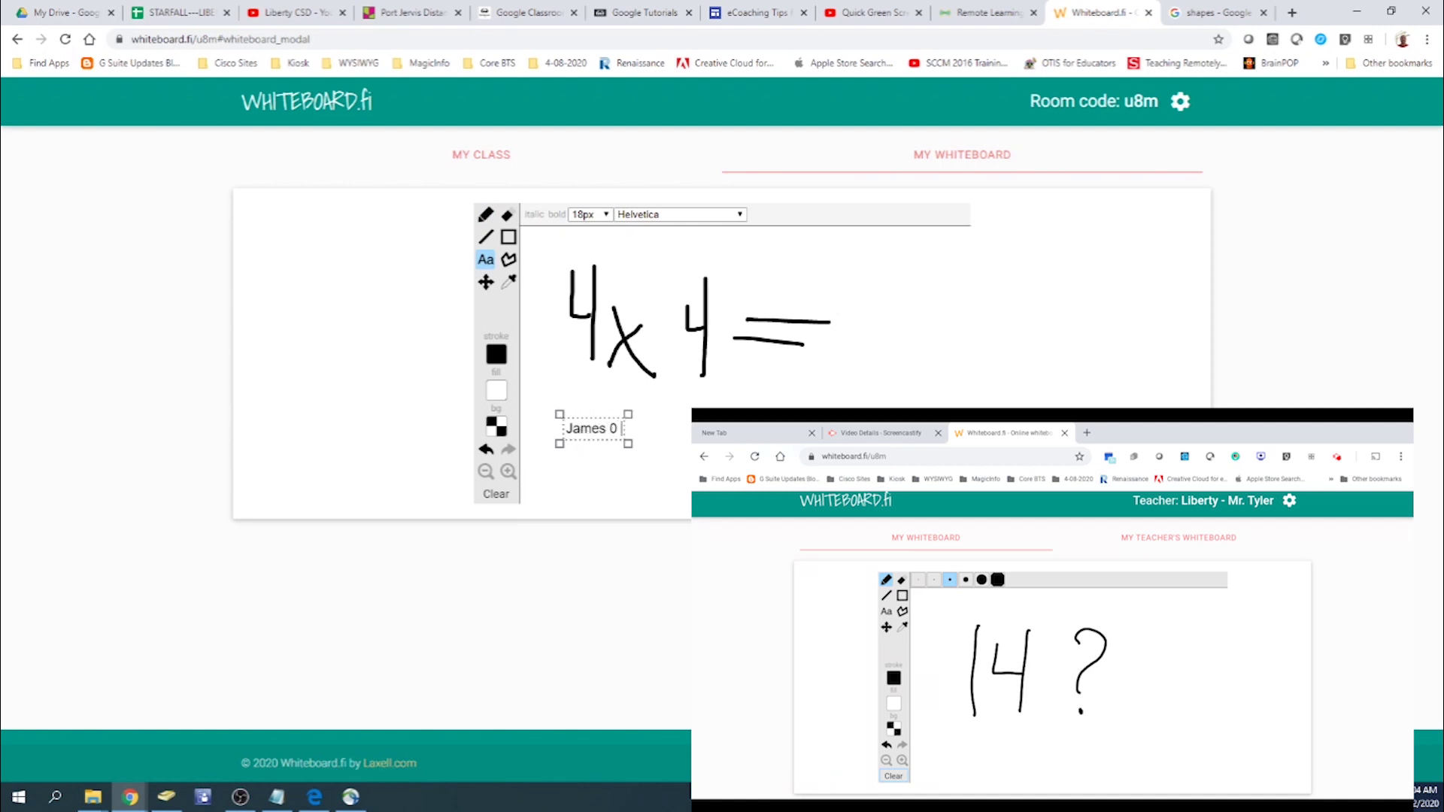
pyautogui.press('BackSpace')
pyautogui.press('BackSpace')
pyautogui.write('- That is inco')
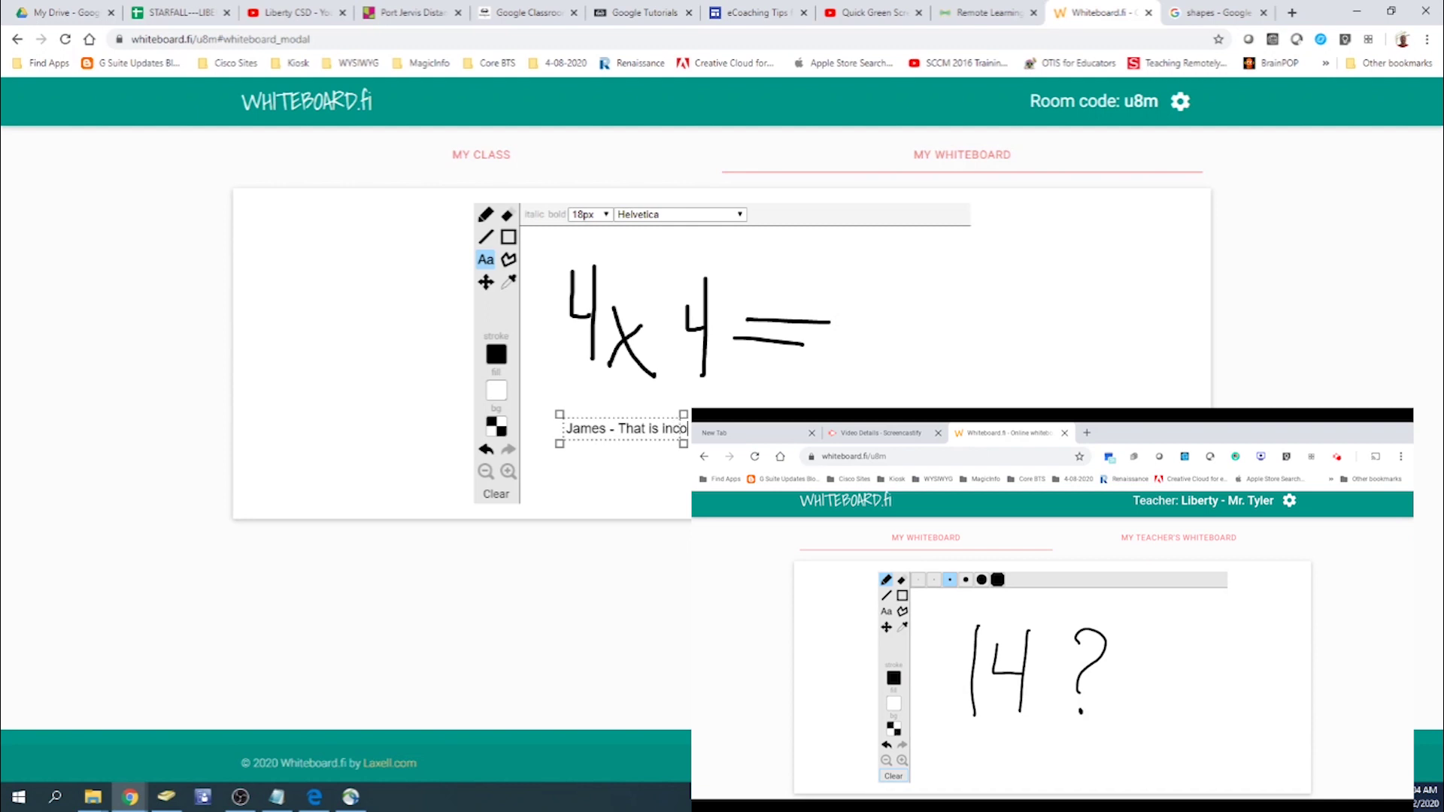
pyautogui.write('r')
pyautogui.press('Return')
pyautogui.press('BackSpace')
pyautogui.click(690, 482)
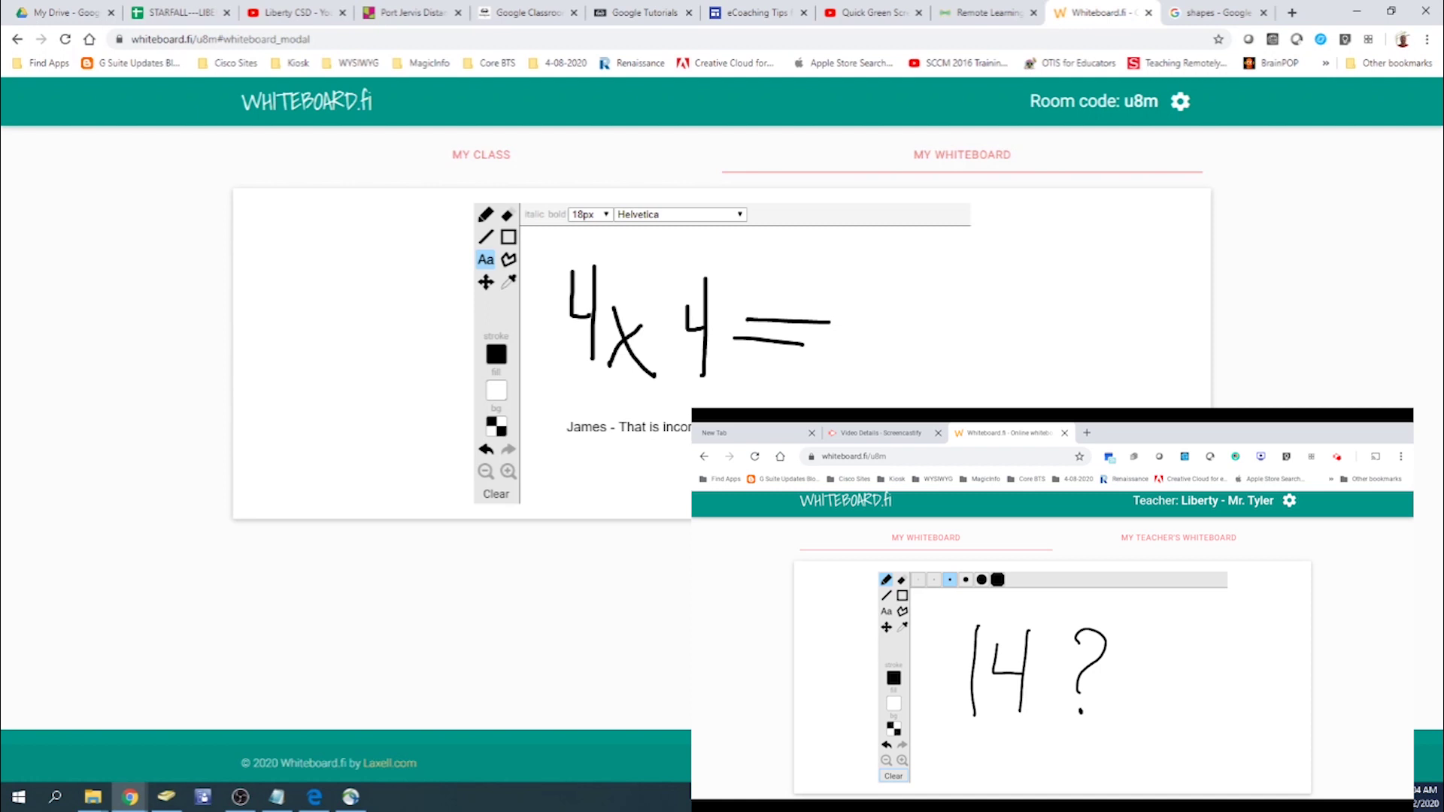